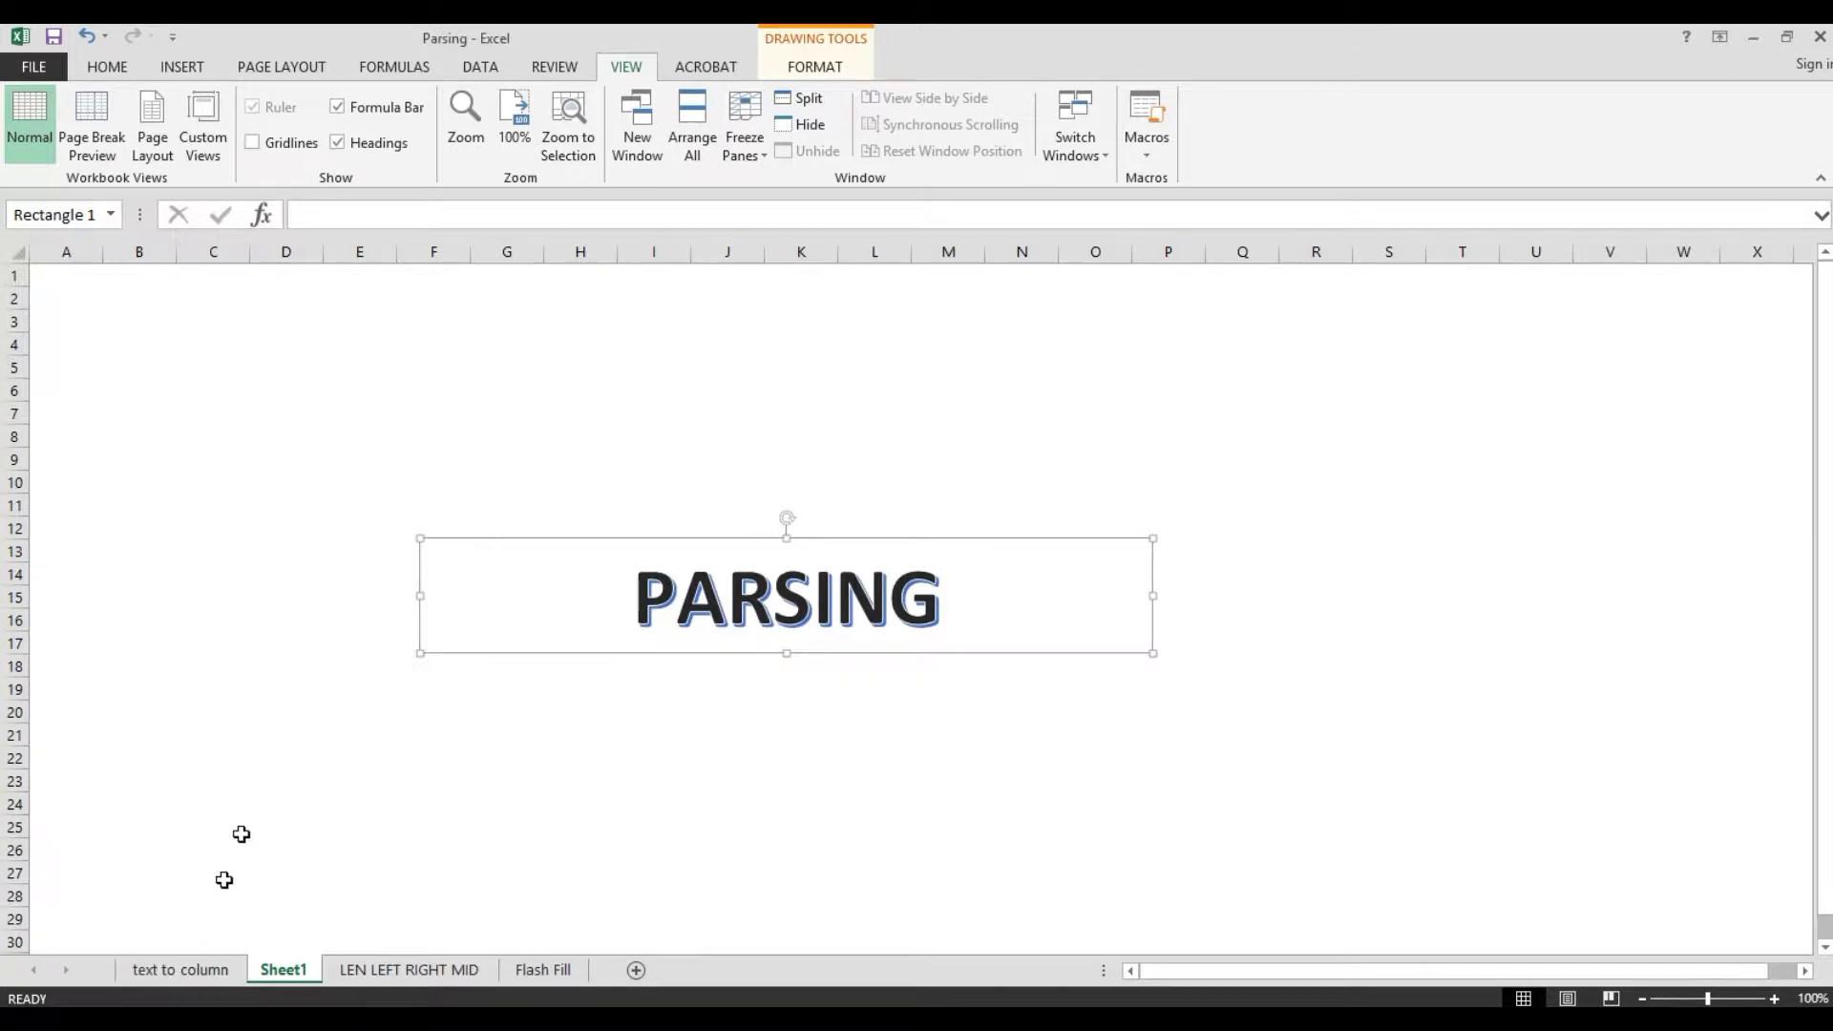
# Switch to the 'text to column' sheet and look at the comma-separated number rows.
pyautogui.click(435, 762)
pyautogui.click(183, 969)
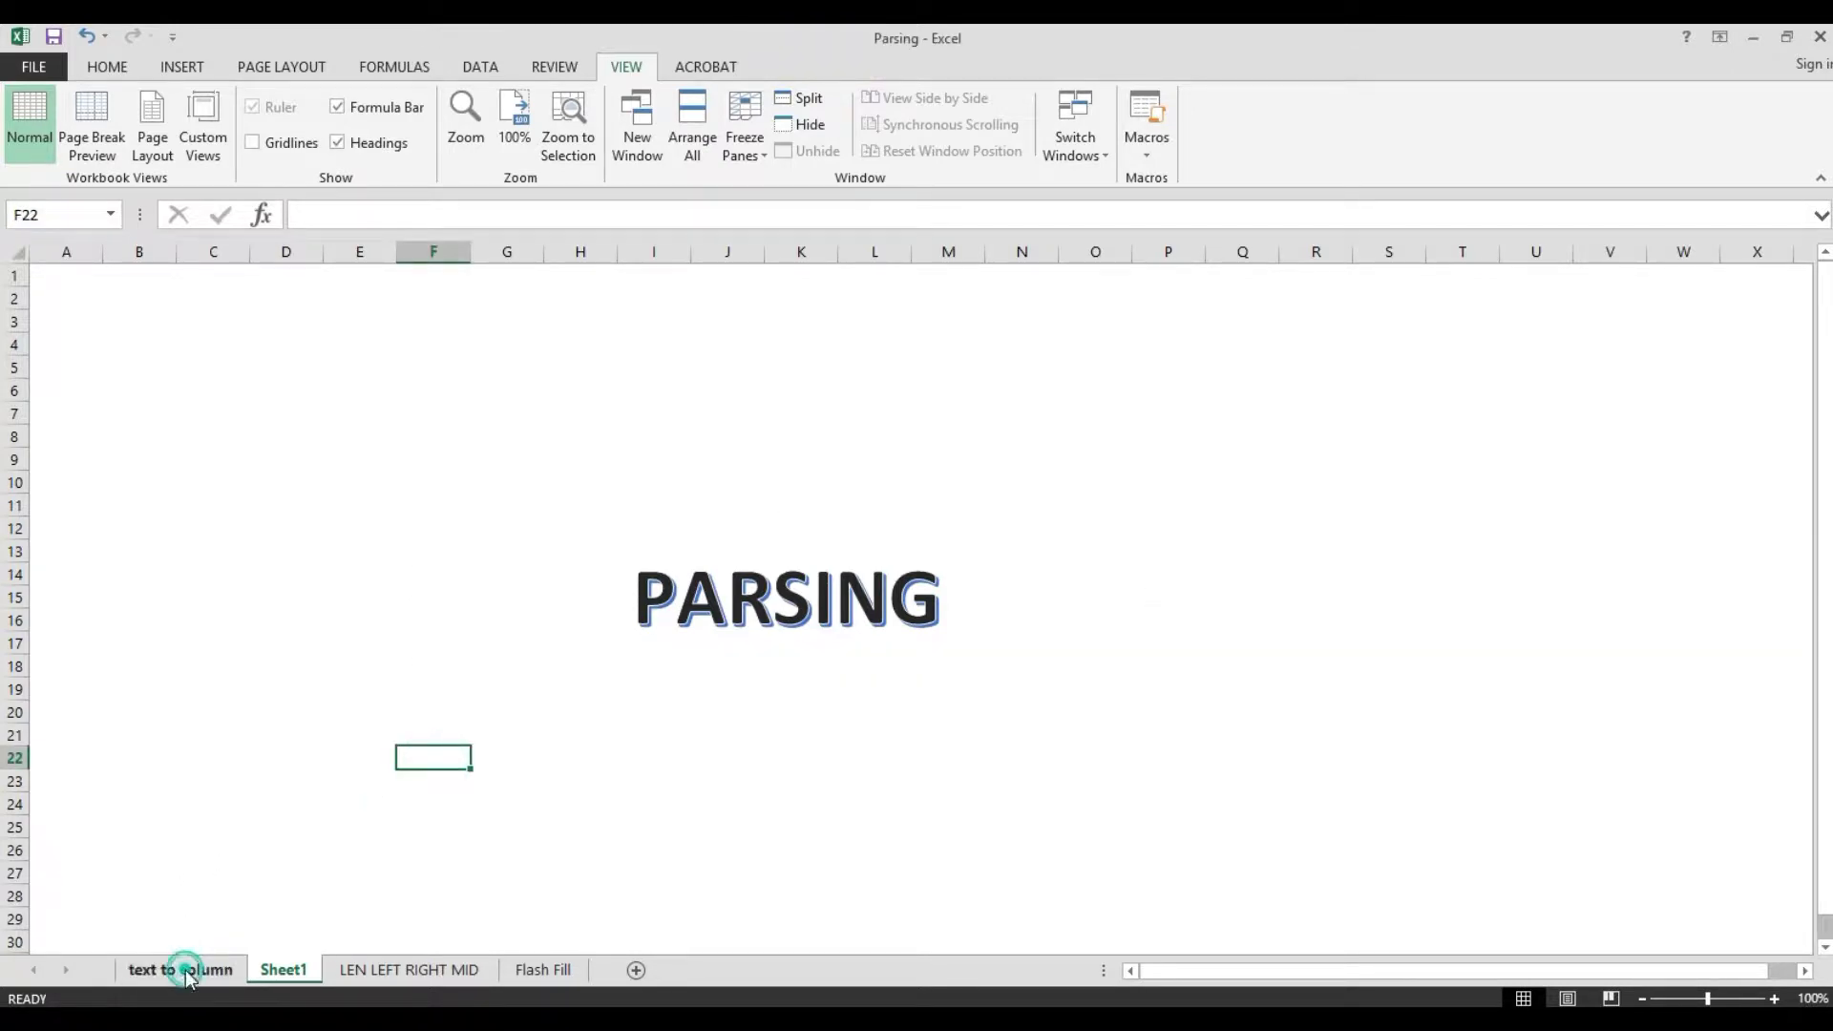
pyautogui.click(272, 343)
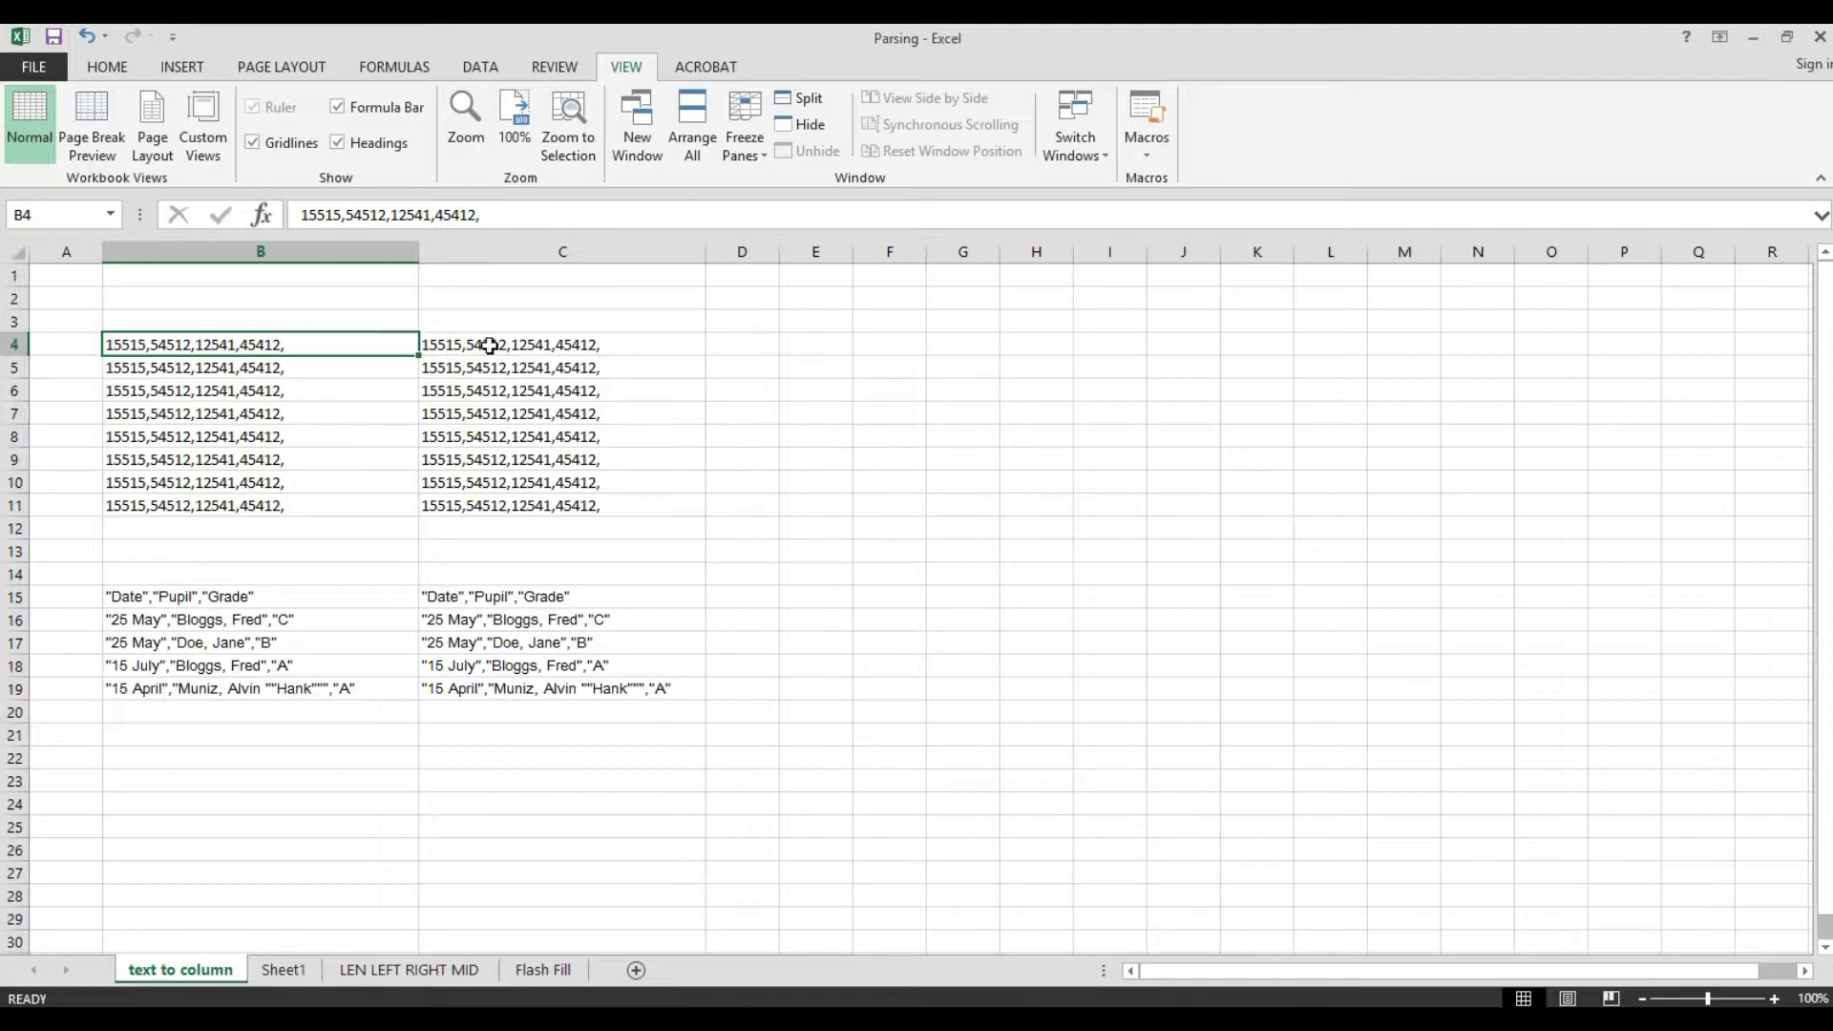
# Select the comma-separated numbers in C4:C11.
pyautogui.moveTo(487, 345); pyautogui.dragTo(482, 688)
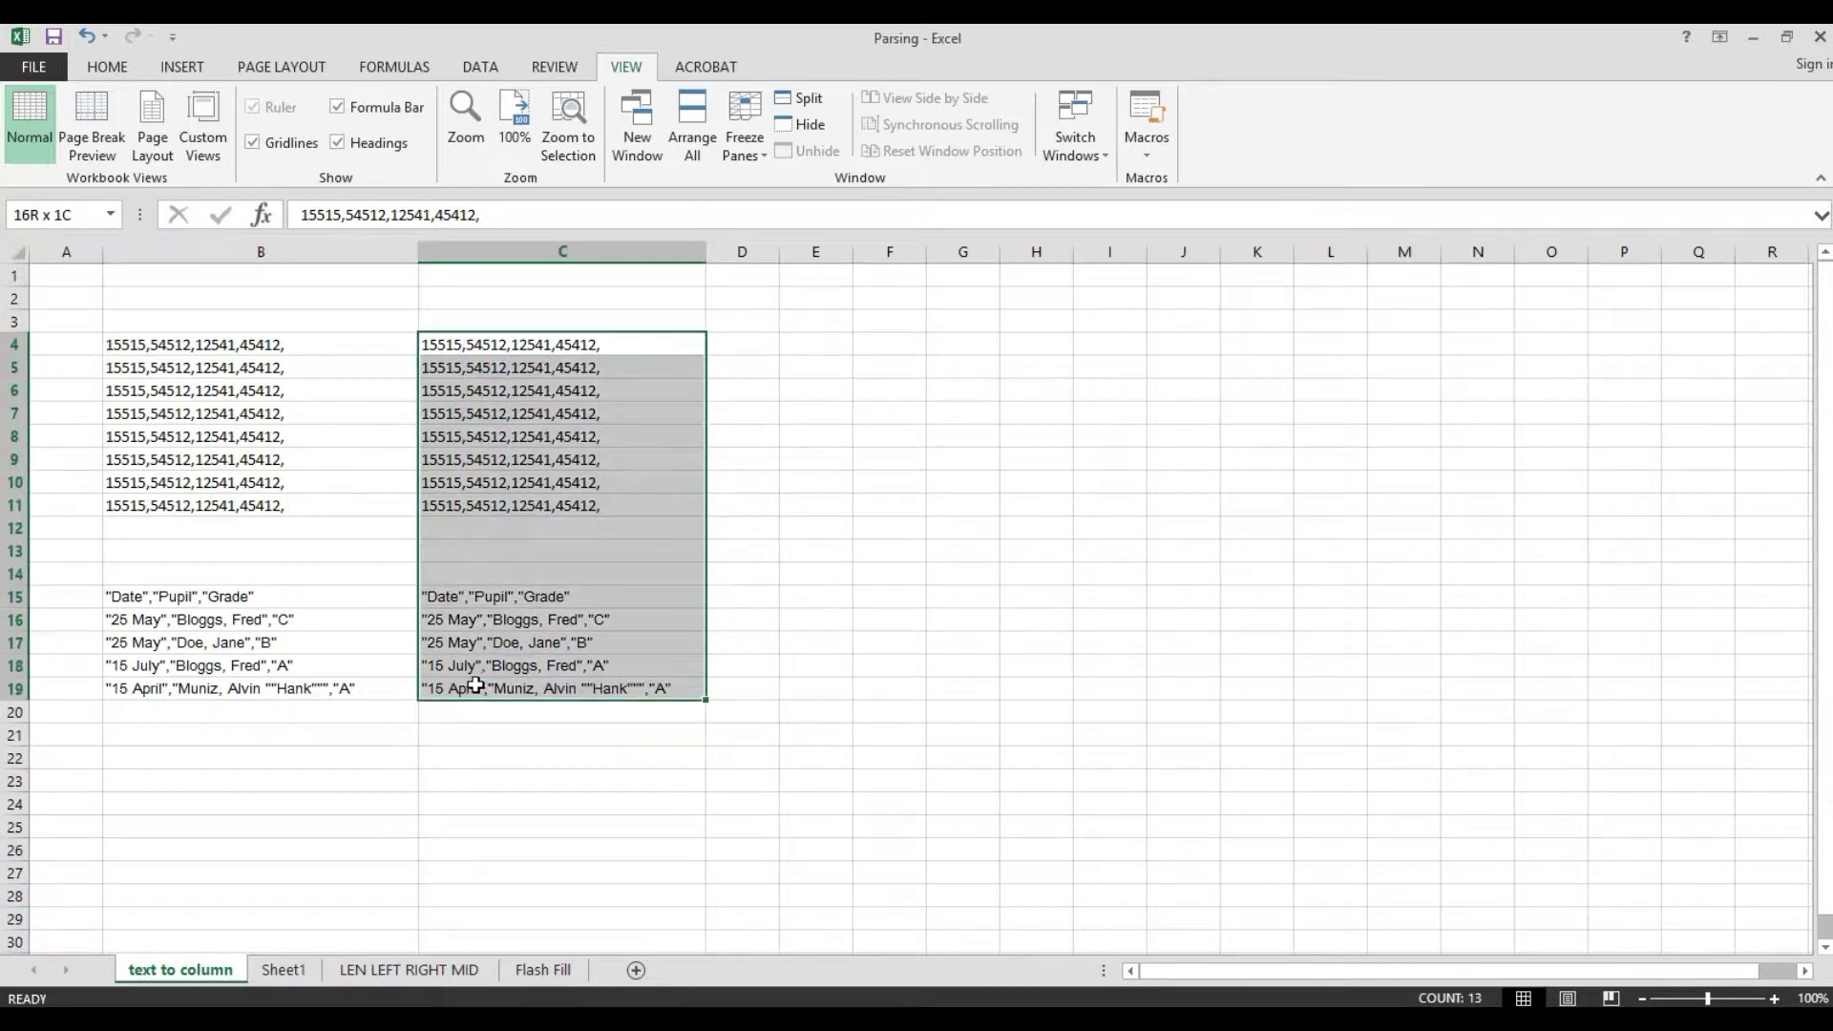
pyautogui.moveTo(473, 345); pyautogui.dragTo(492, 508)
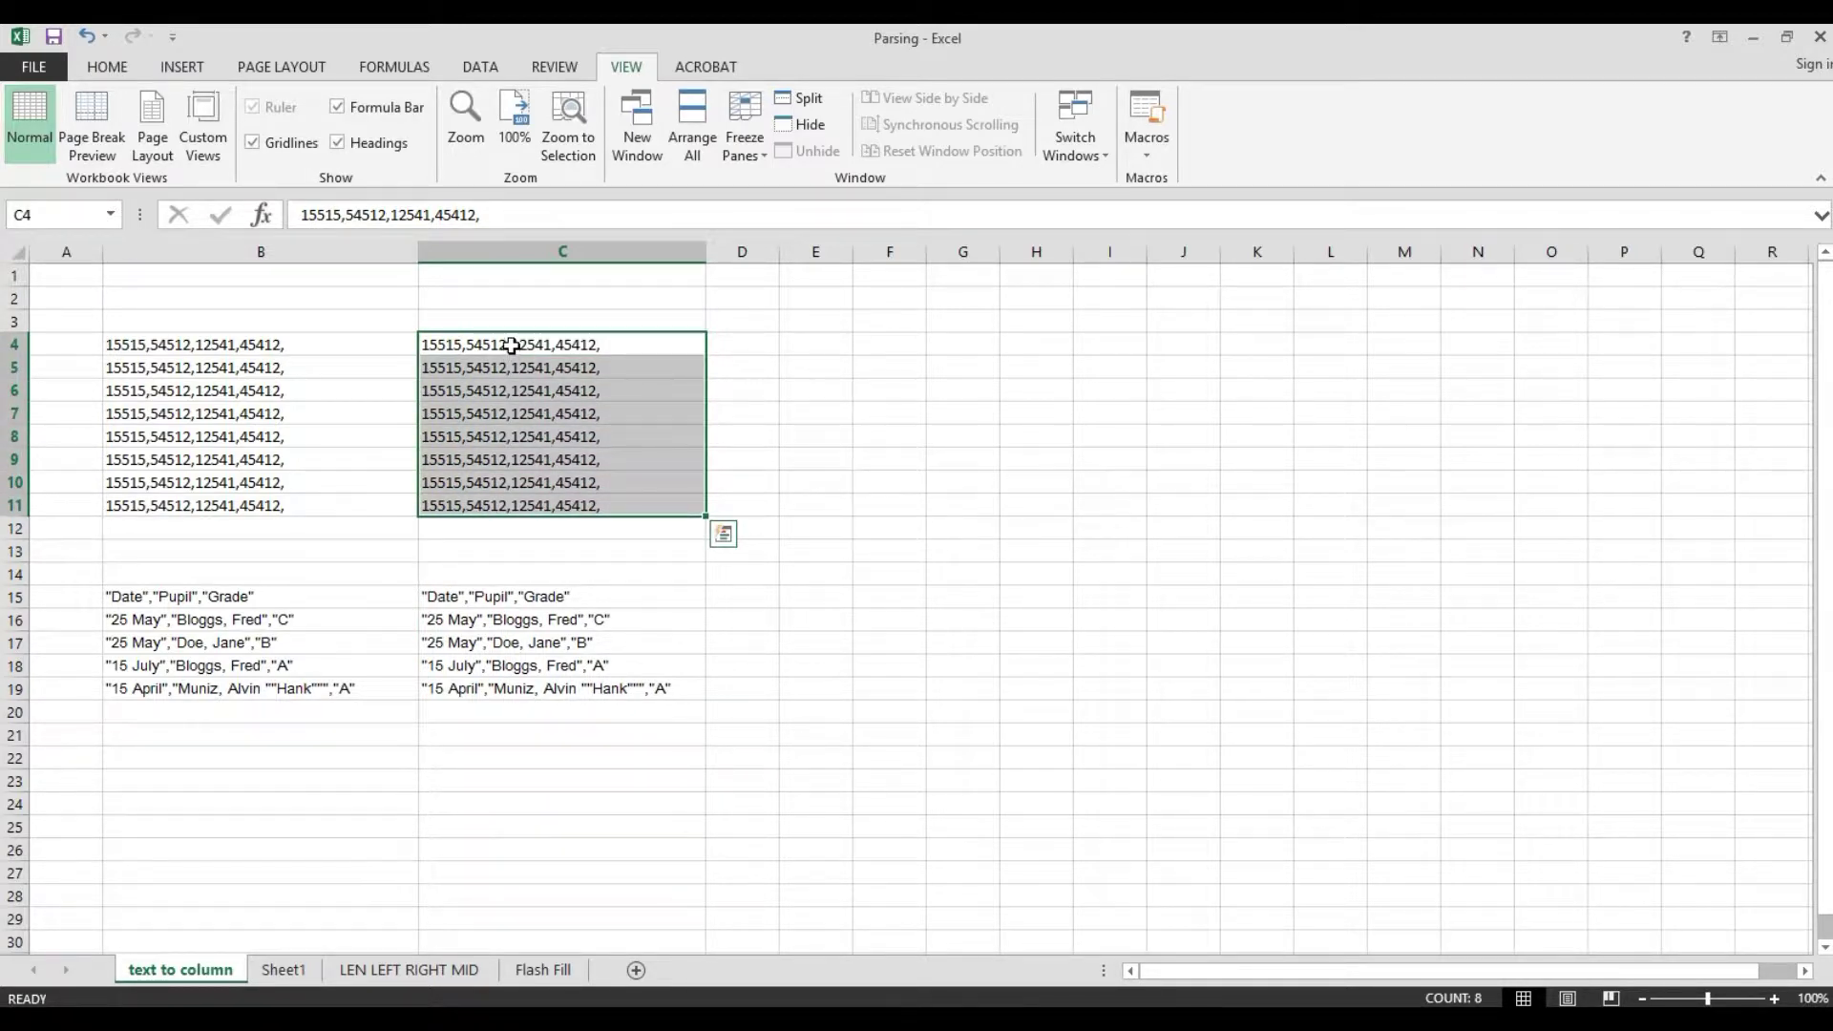
pyautogui.moveTo(511, 344); pyautogui.dragTo(515, 501)
pyautogui.moveTo(480, 339); pyautogui.dragTo(480, 504)
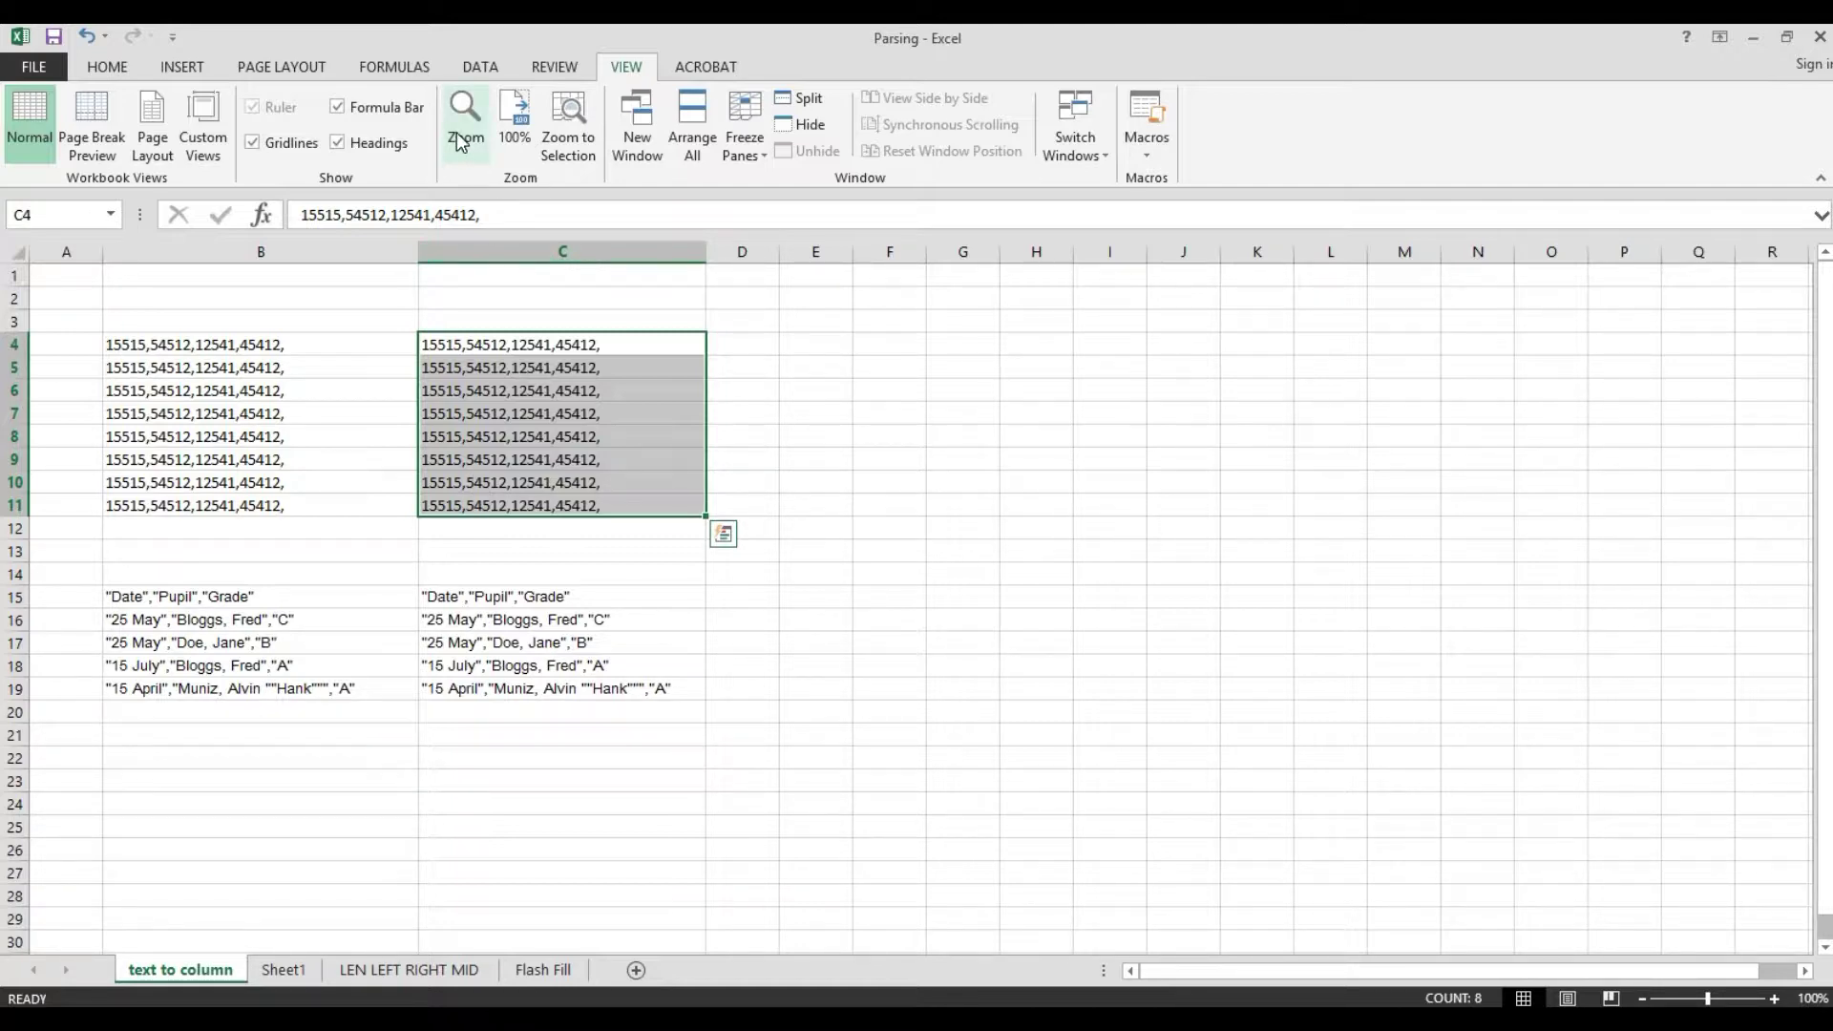
pyautogui.click(474, 70)
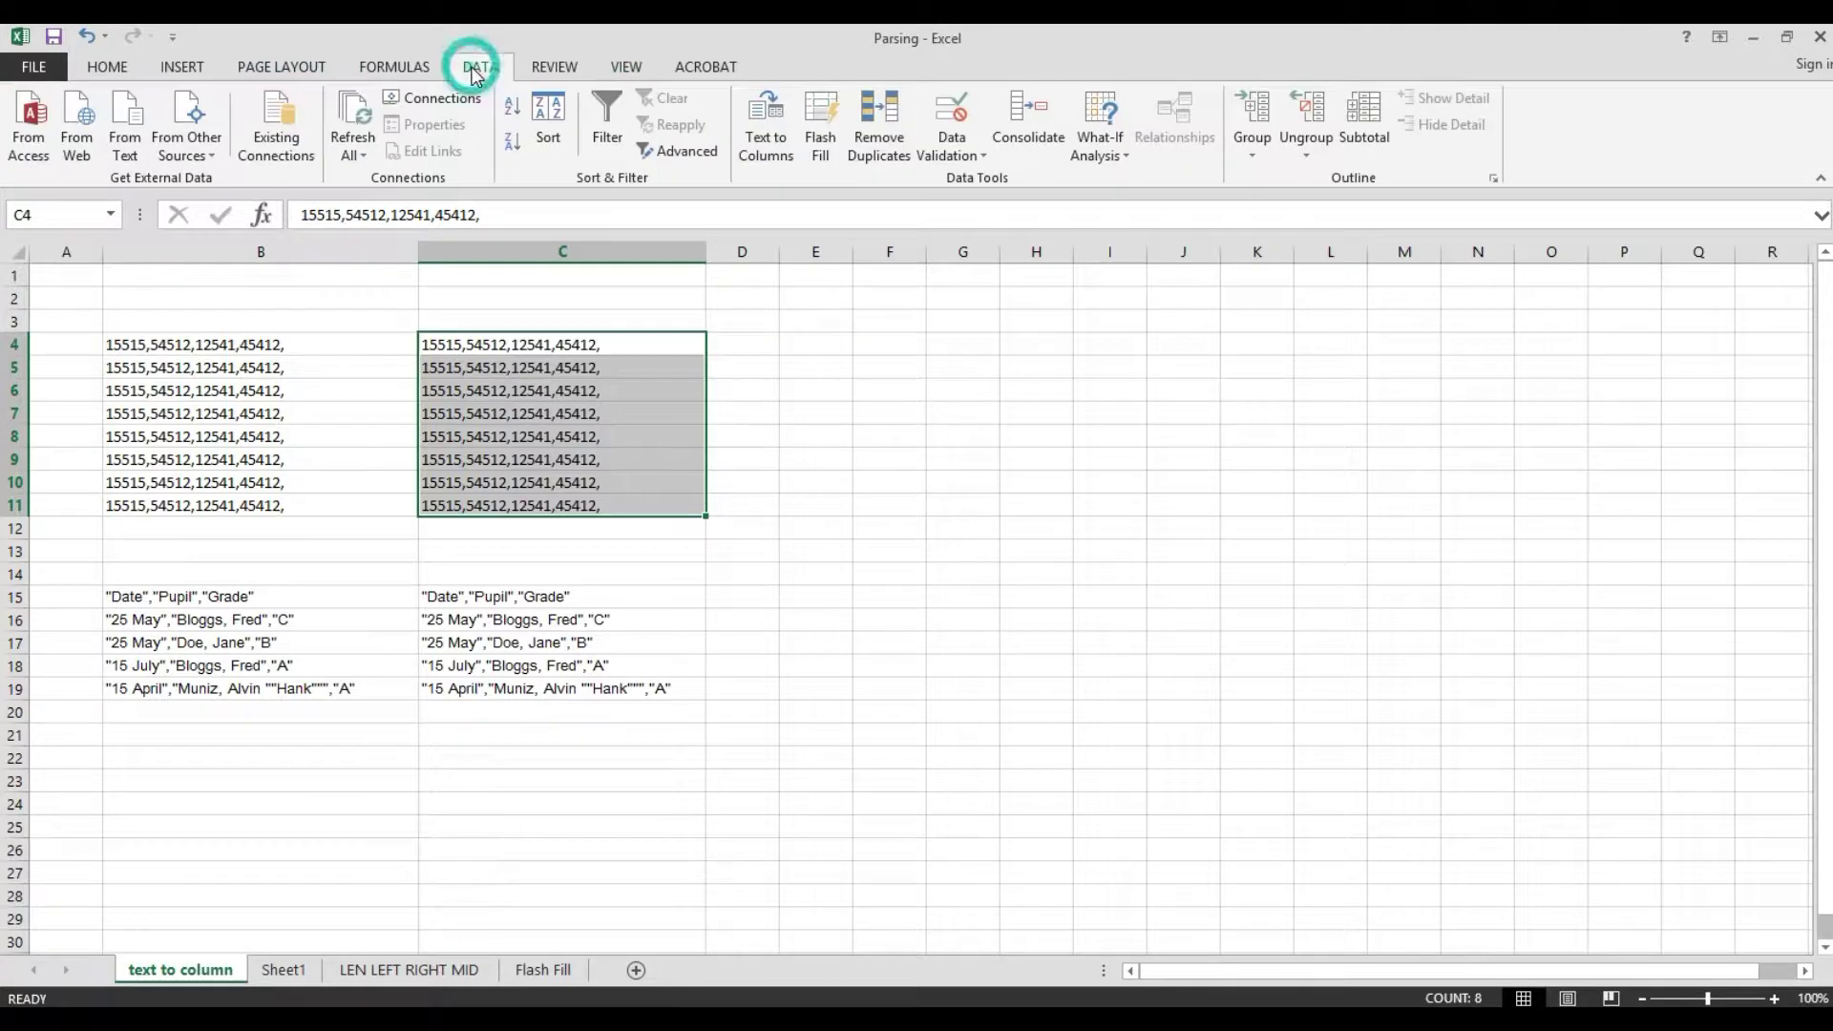
# Run Text to Columns as Delimited with Comma instead of Tab, splitting C4:C11 into columns C–F.
pyautogui.click(768, 145)
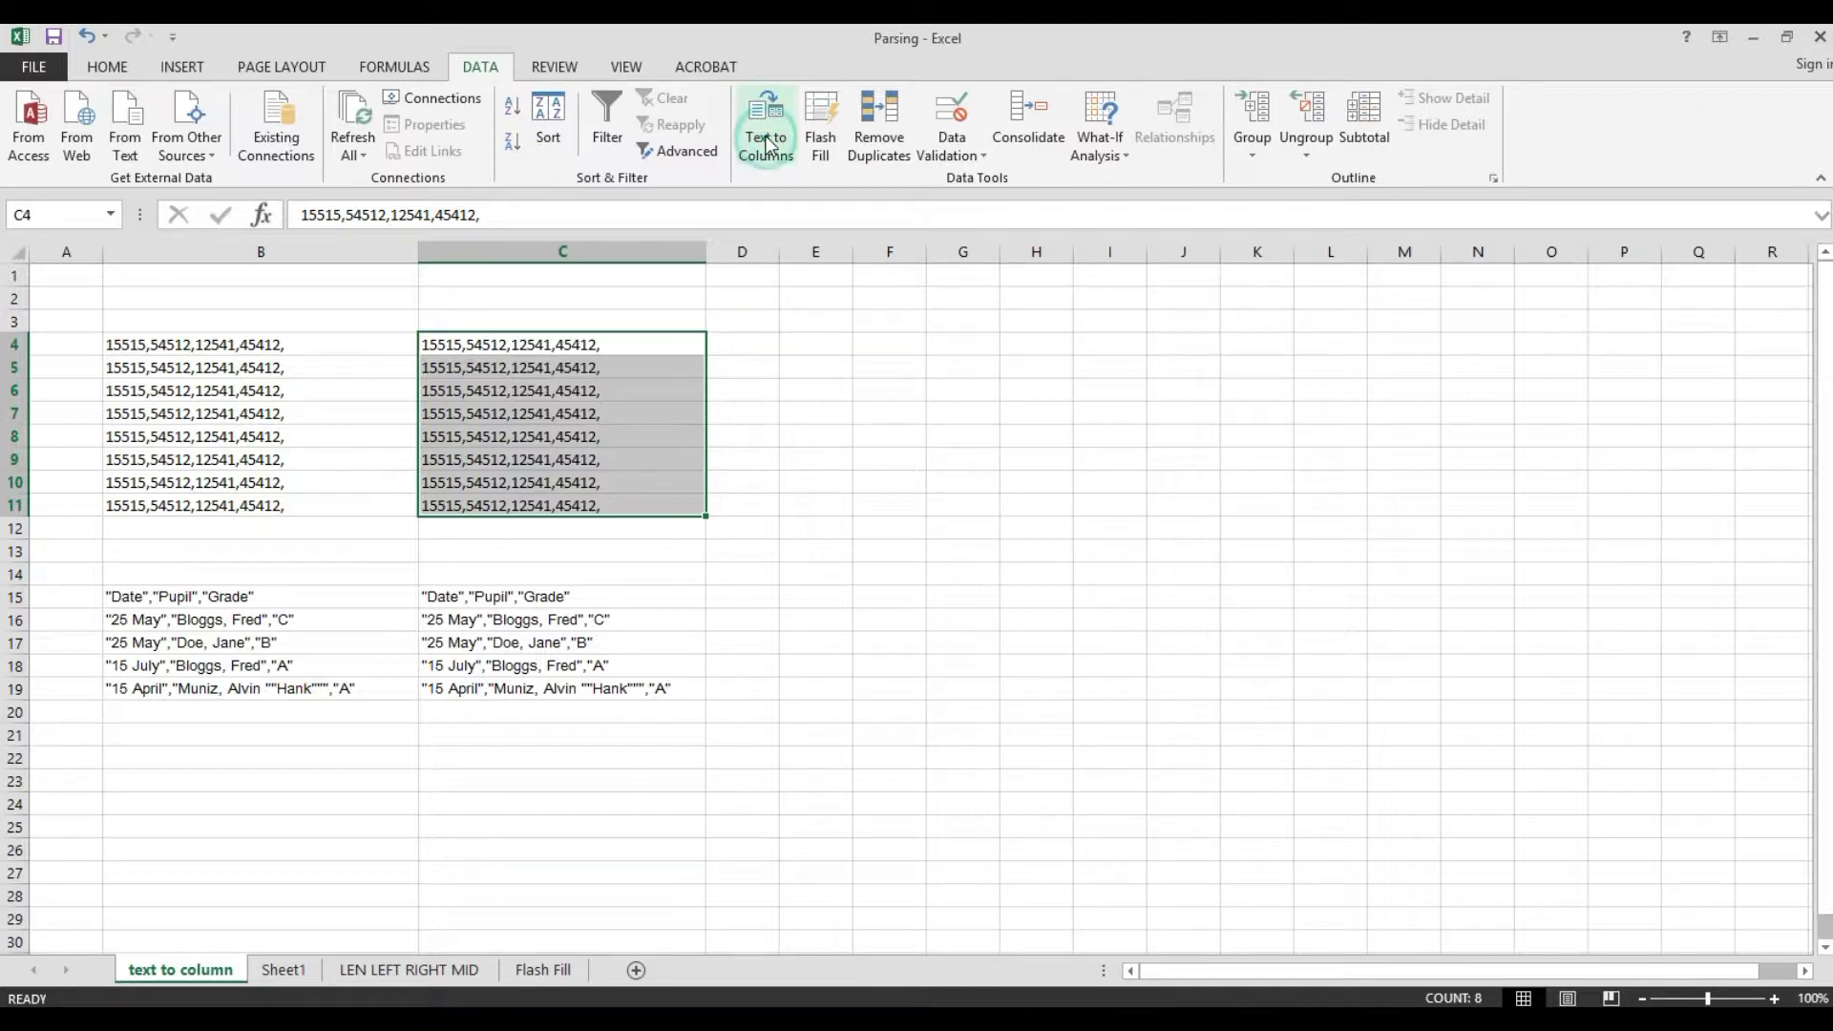
pyautogui.moveTo(981, 301); pyautogui.dragTo(921, 292)
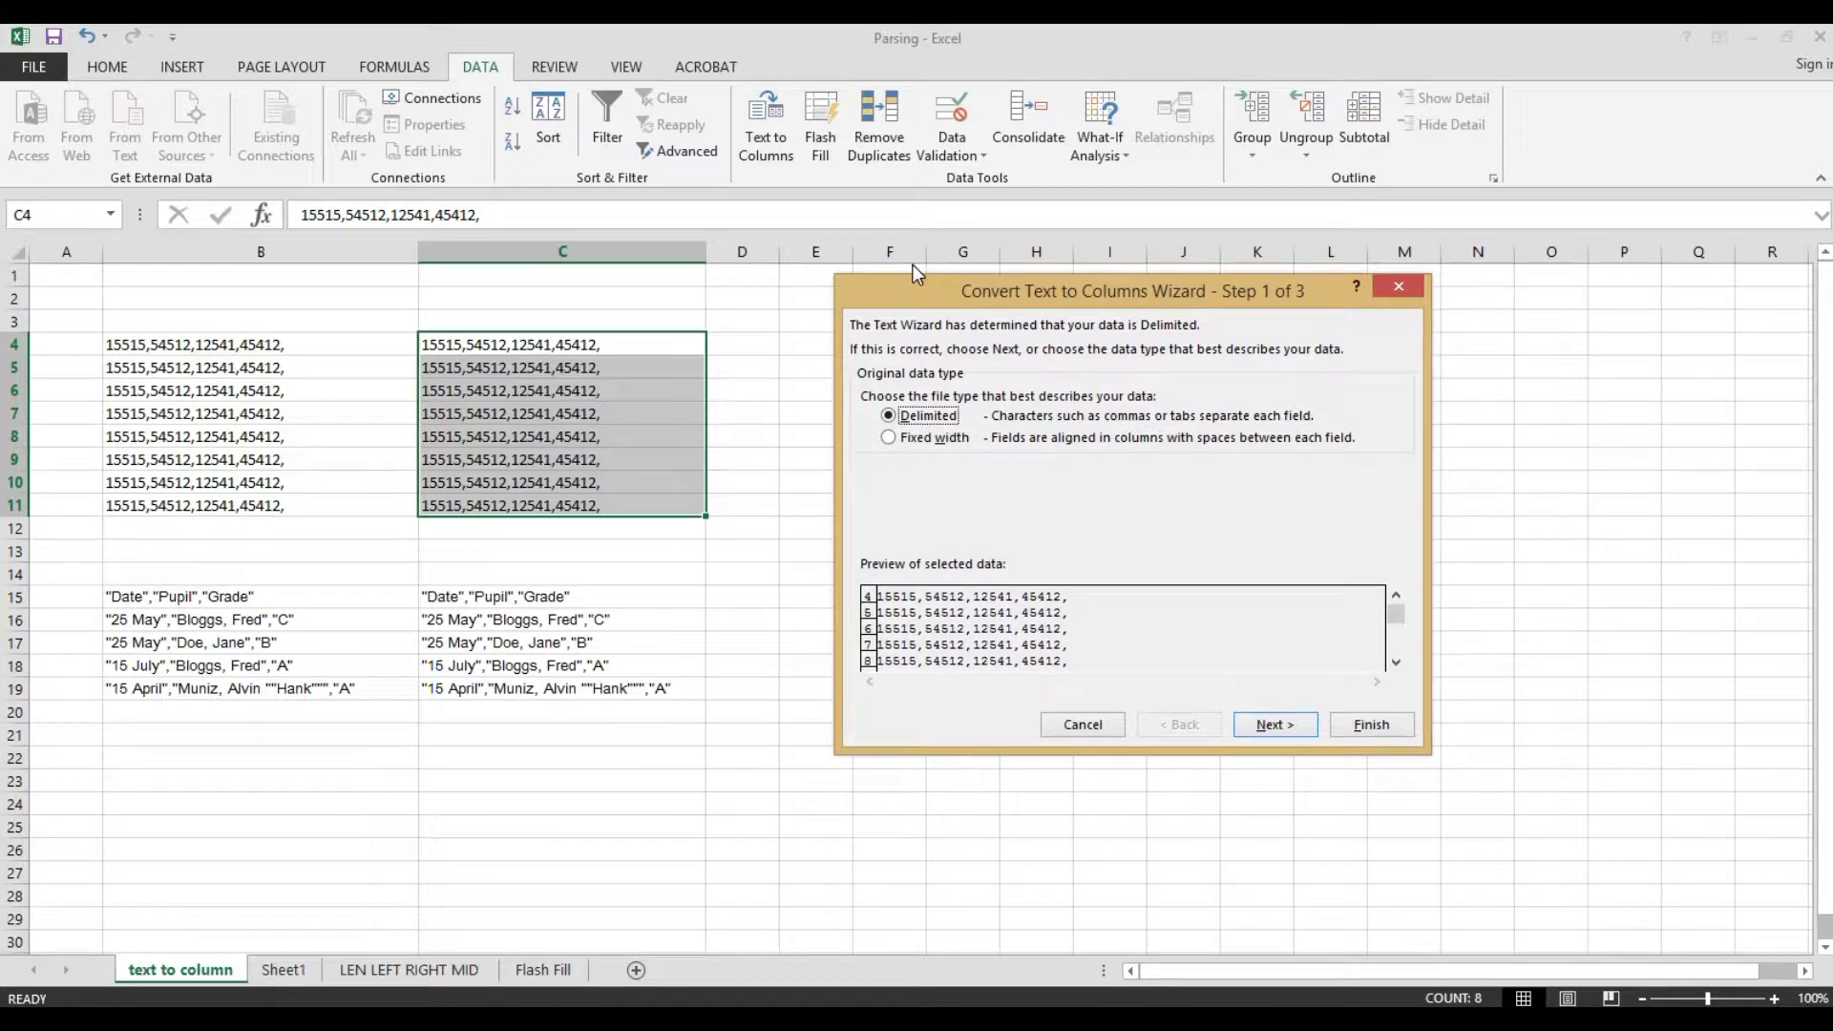
pyautogui.moveTo(926, 284); pyautogui.dragTo(841, 286)
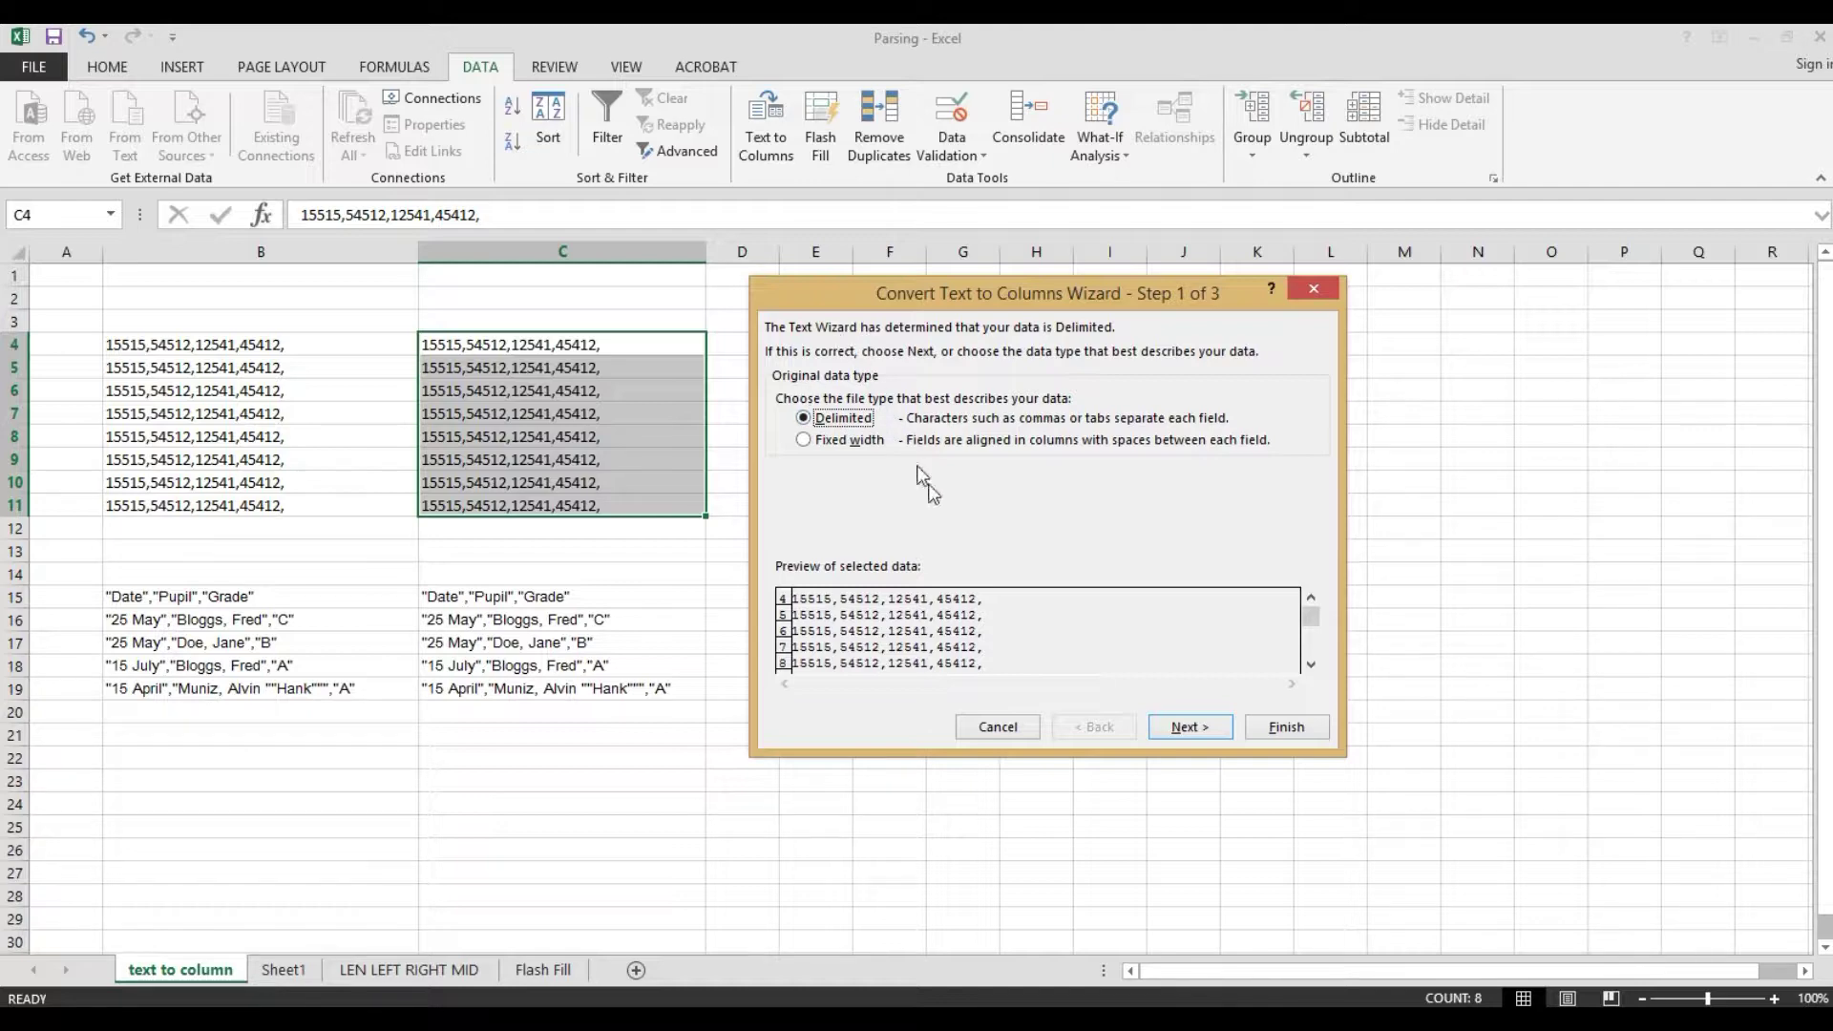
pyautogui.click(1190, 727)
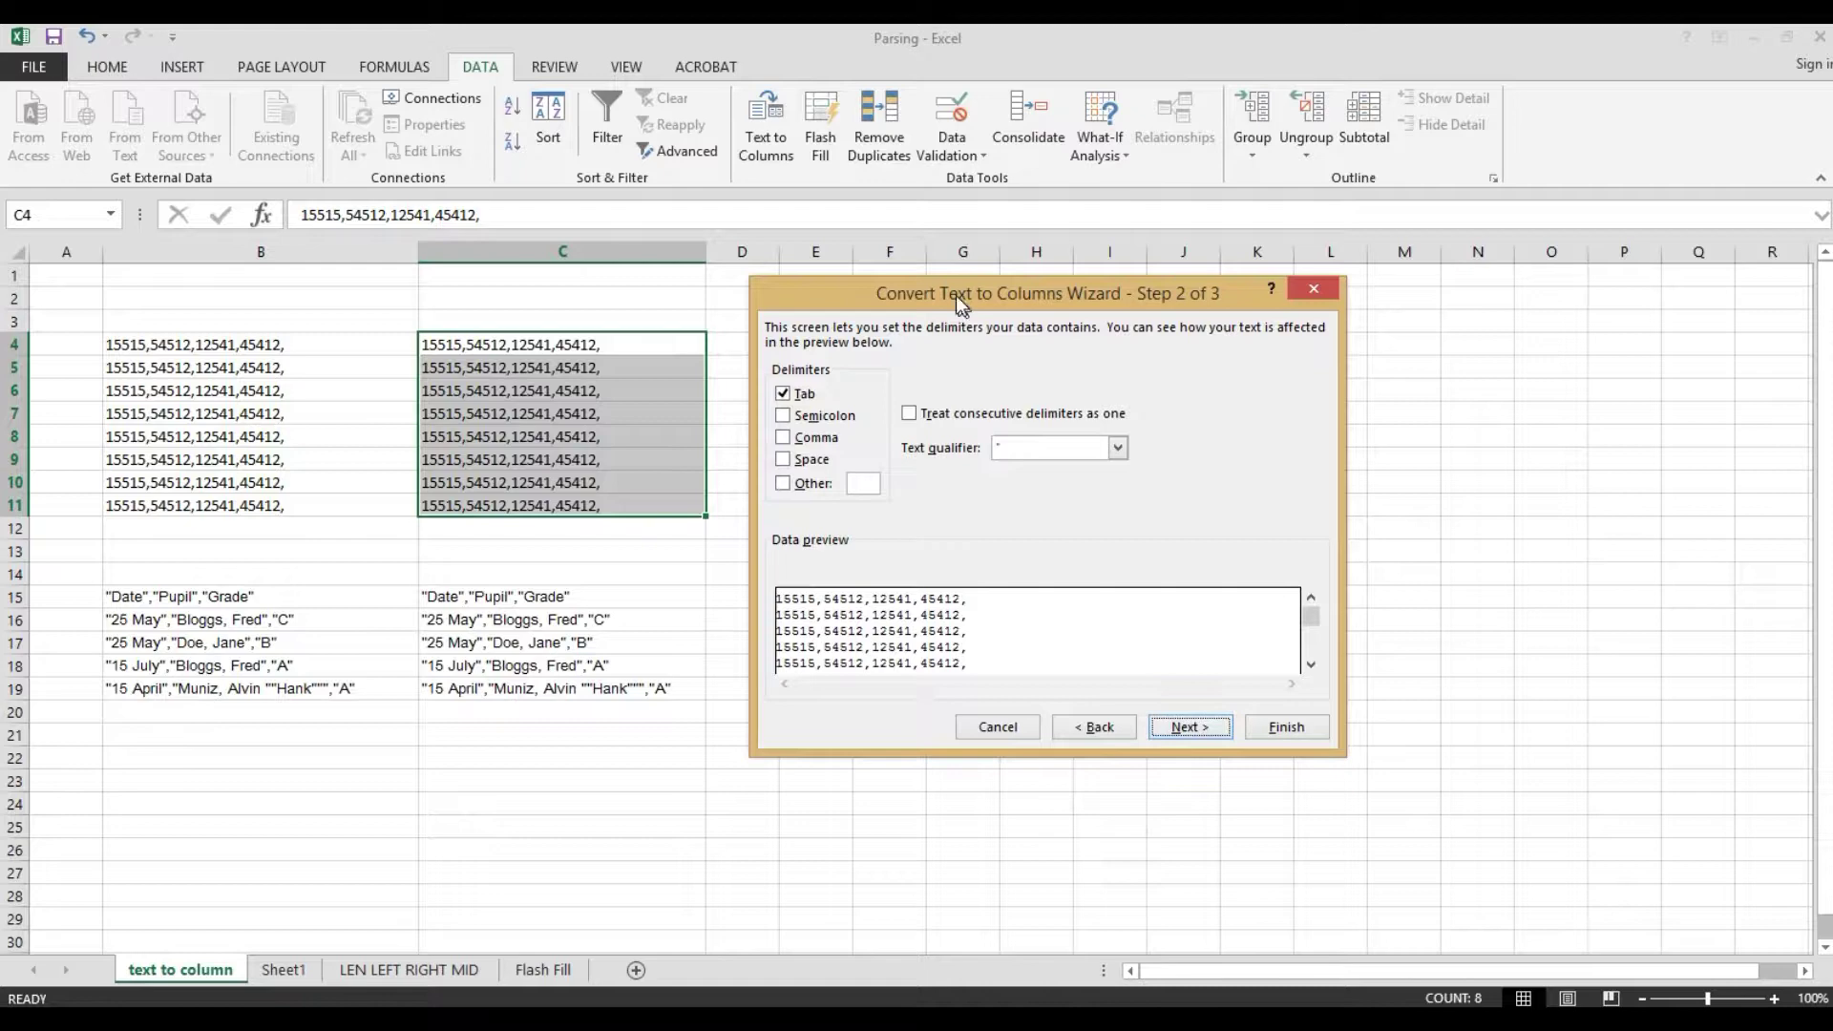
pyautogui.moveTo(954, 295)
pyautogui.mouseDown()
pyautogui.moveTo(1042, 286)
pyautogui.moveTo(981, 297)
pyautogui.mouseUp()
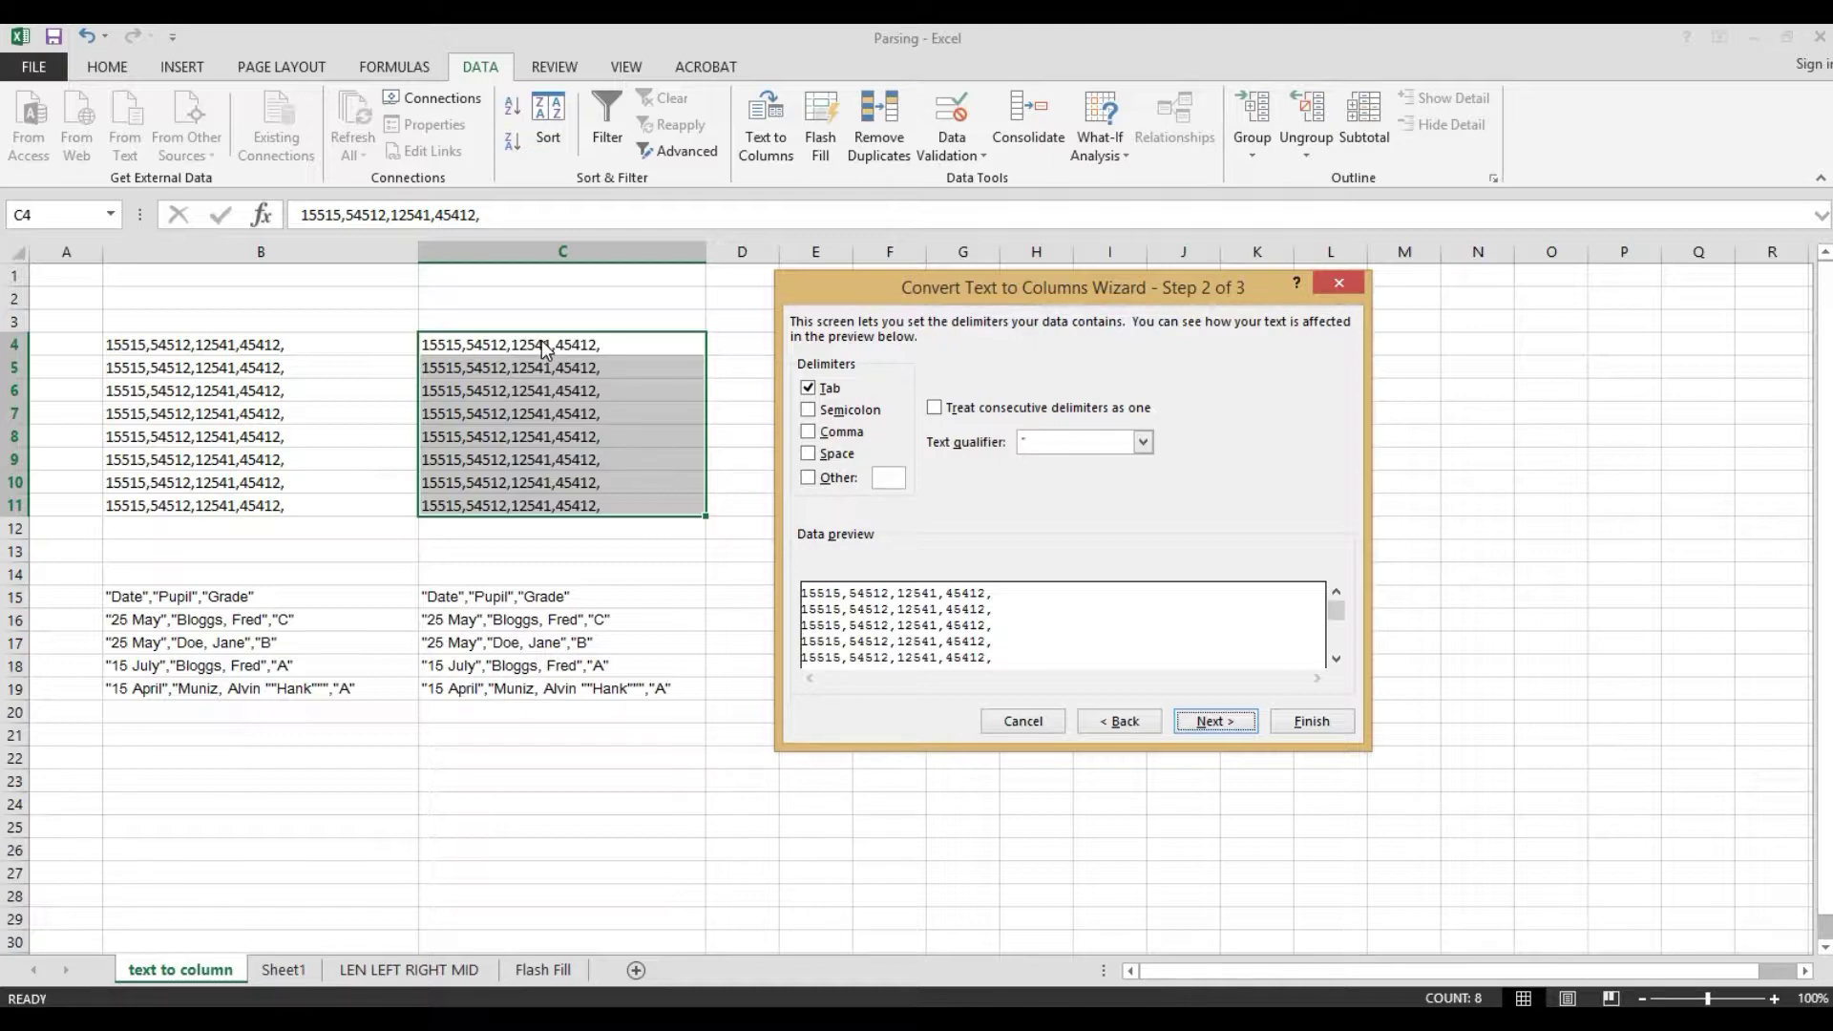
pyautogui.click(809, 389)
pyautogui.click(807, 433)
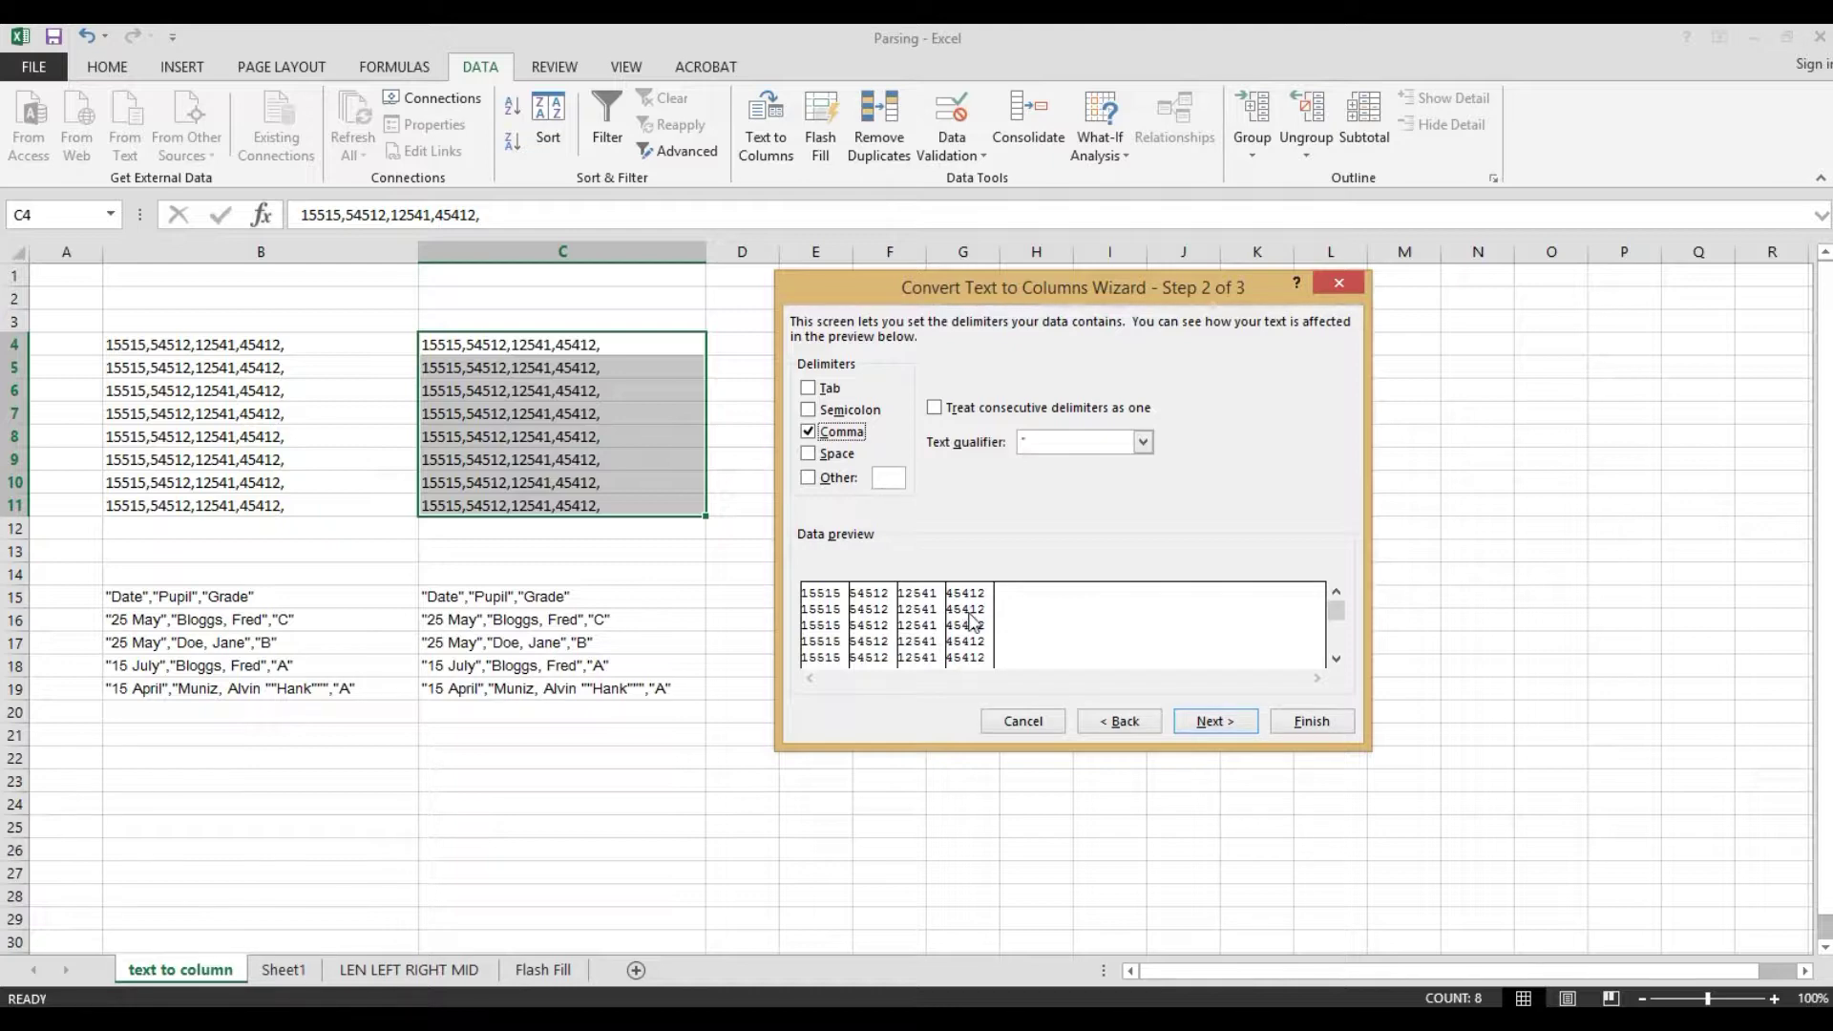
pyautogui.click(1207, 719)
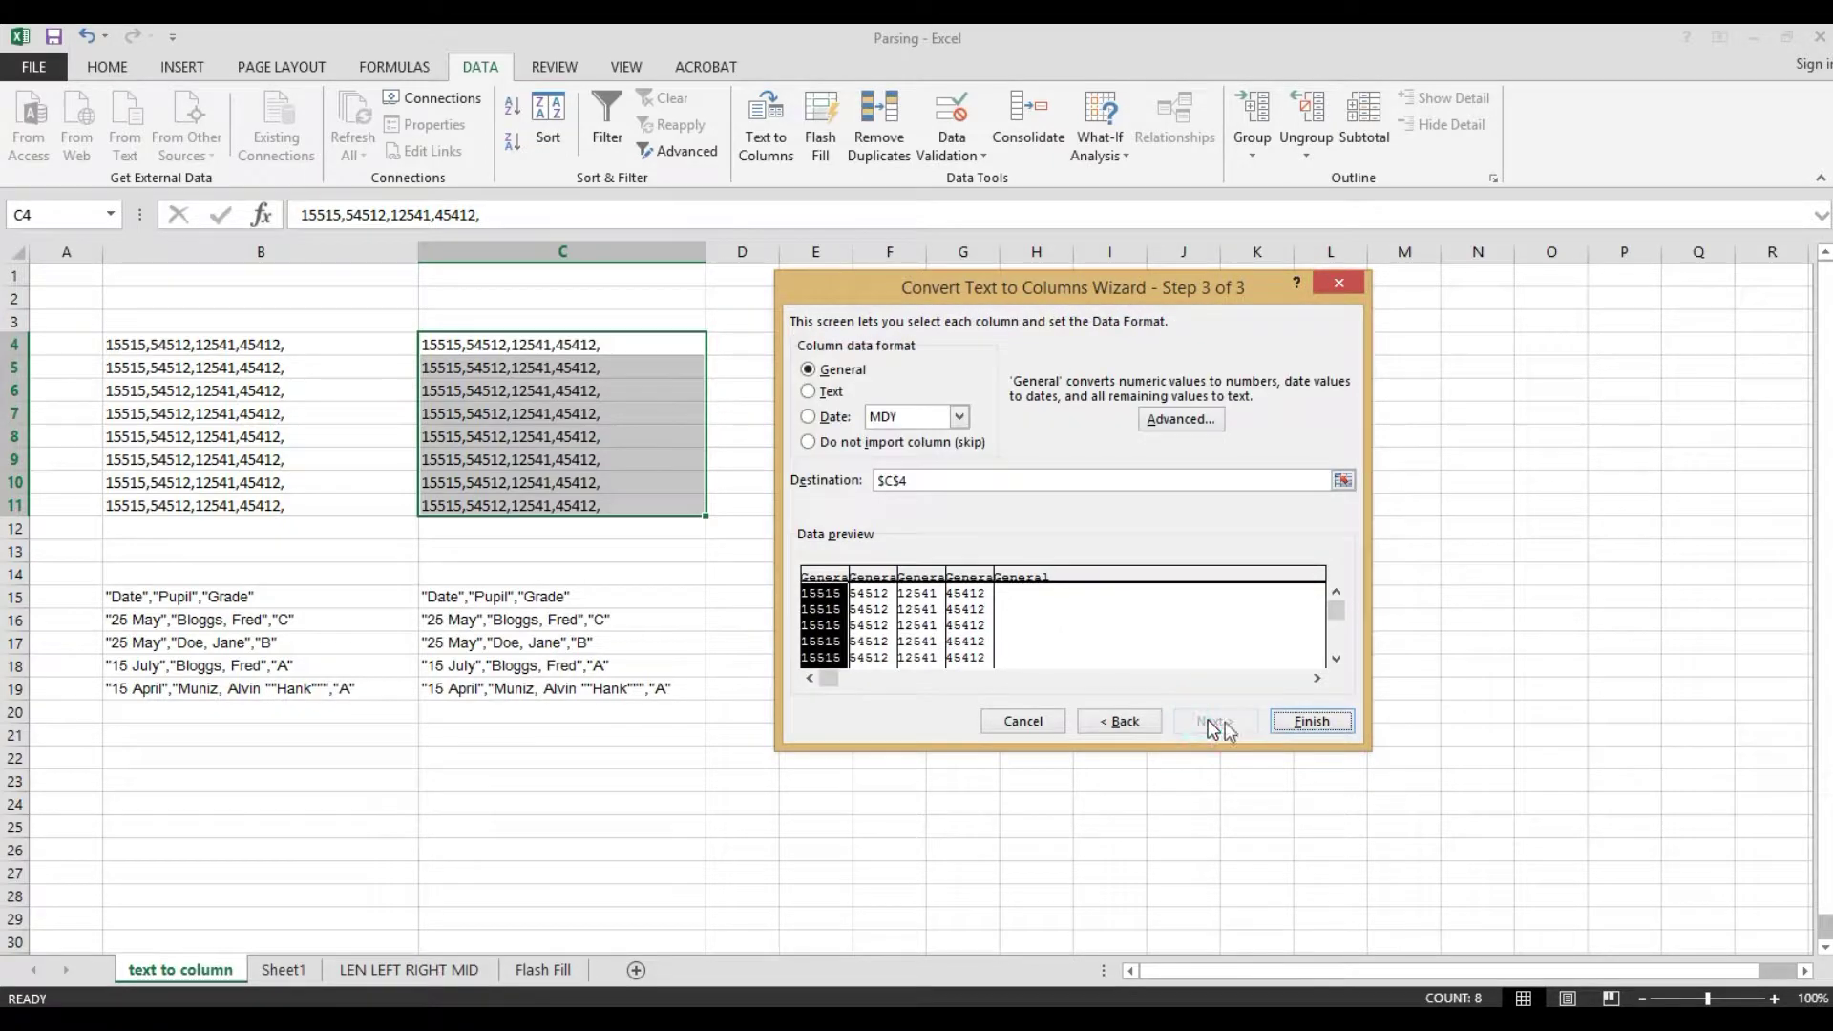
pyautogui.click(1333, 725)
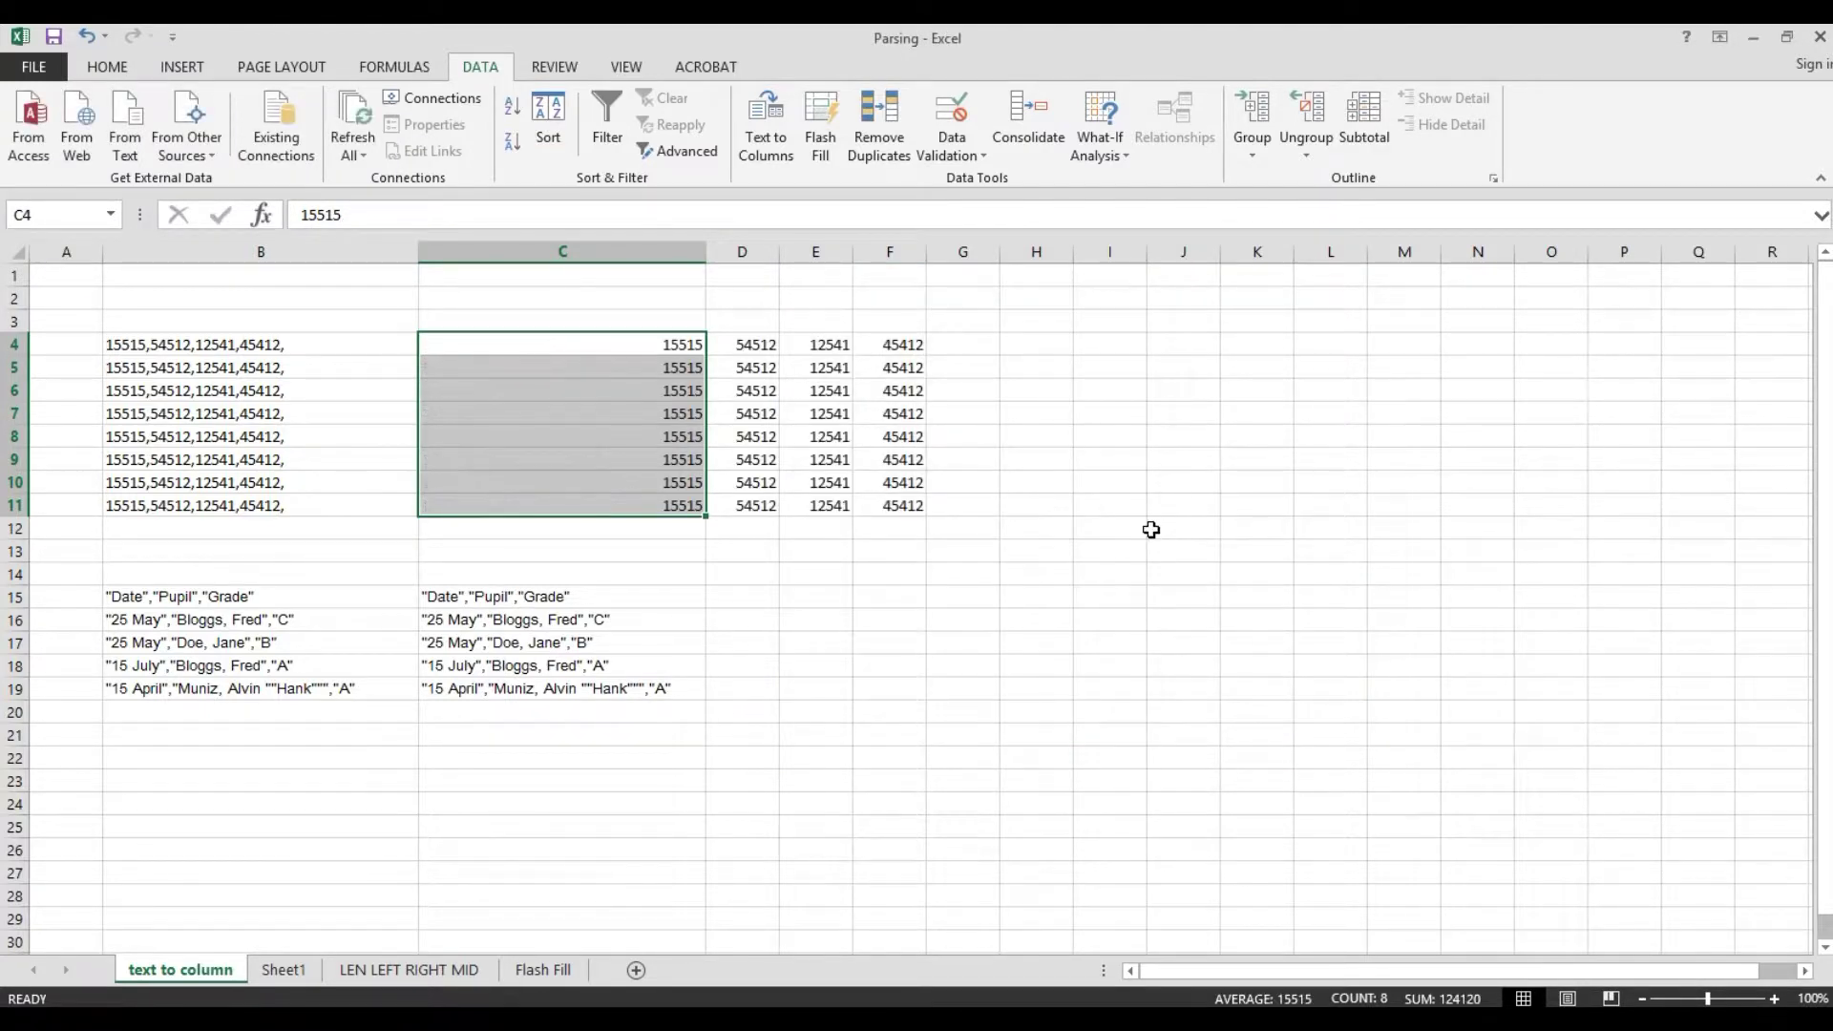
# Select C4:G11 and apply All Borders to every cell.
pyautogui.moveTo(678, 348); pyautogui.dragTo(911, 505)
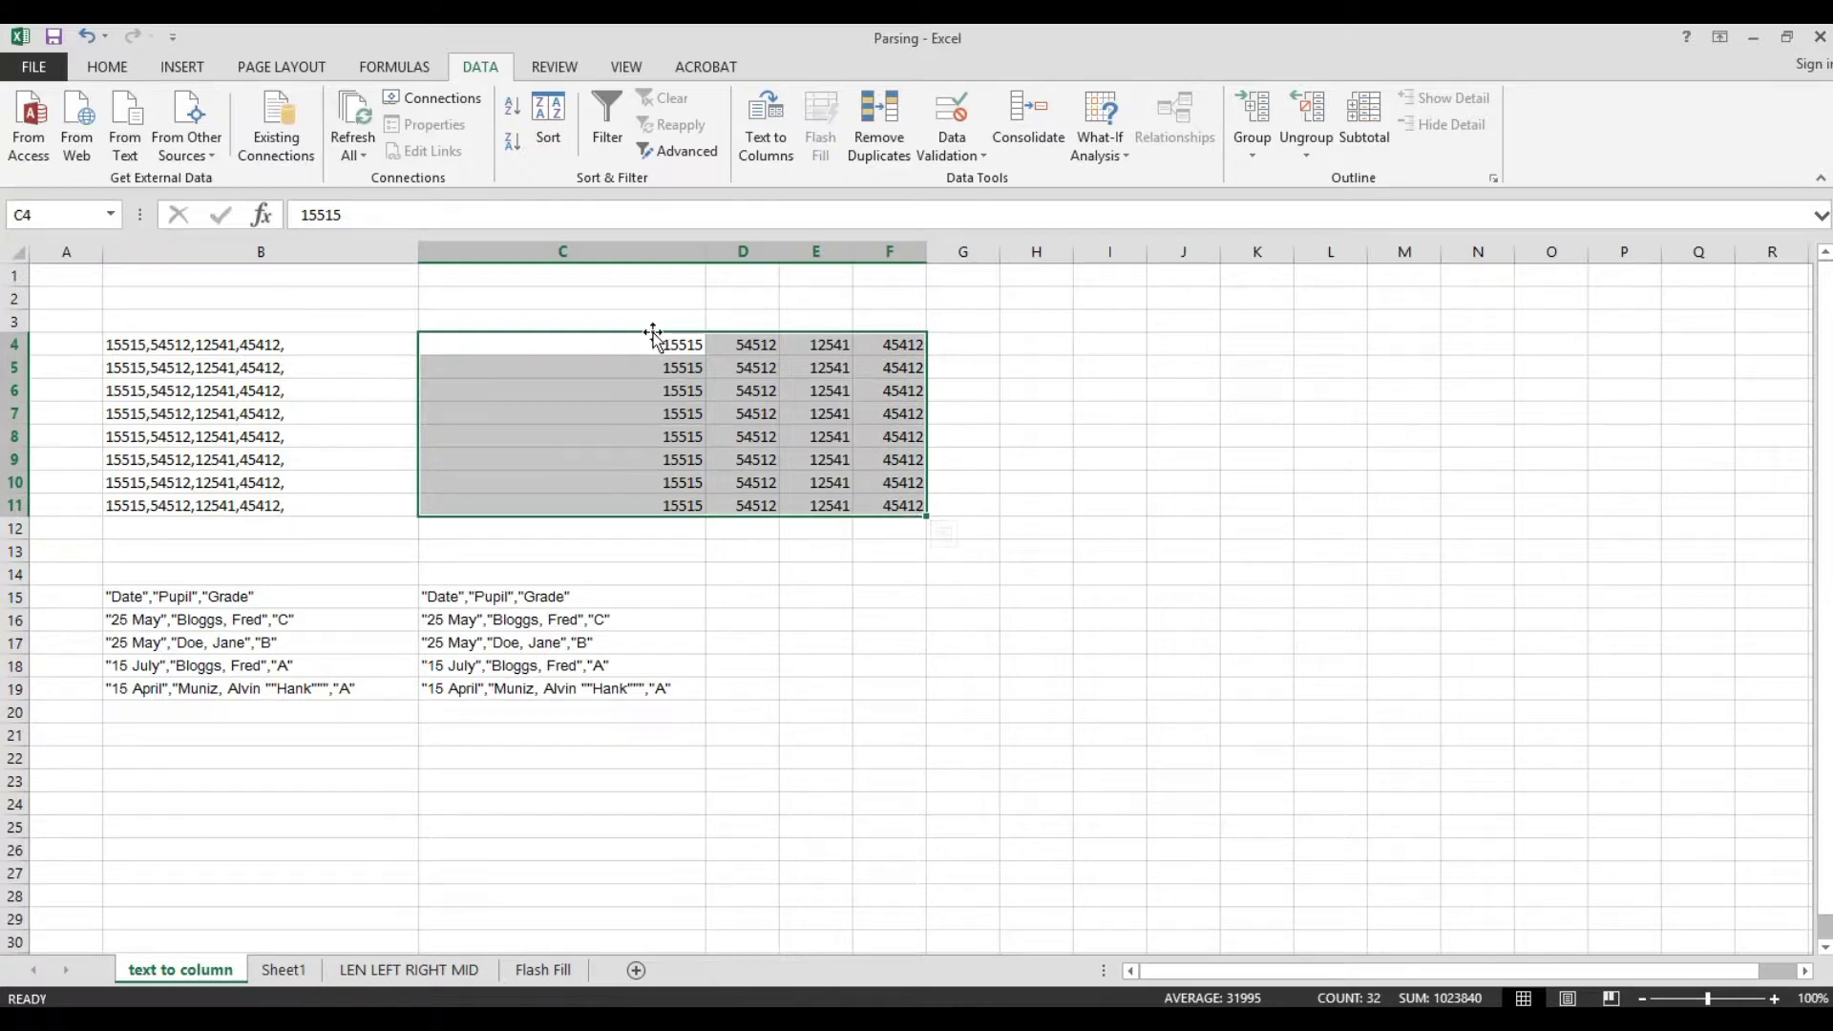
pyautogui.moveTo(652, 332); pyautogui.dragTo(653, 334)
pyautogui.moveTo(621, 343); pyautogui.dragTo(928, 514)
pyautogui.click(107, 66)
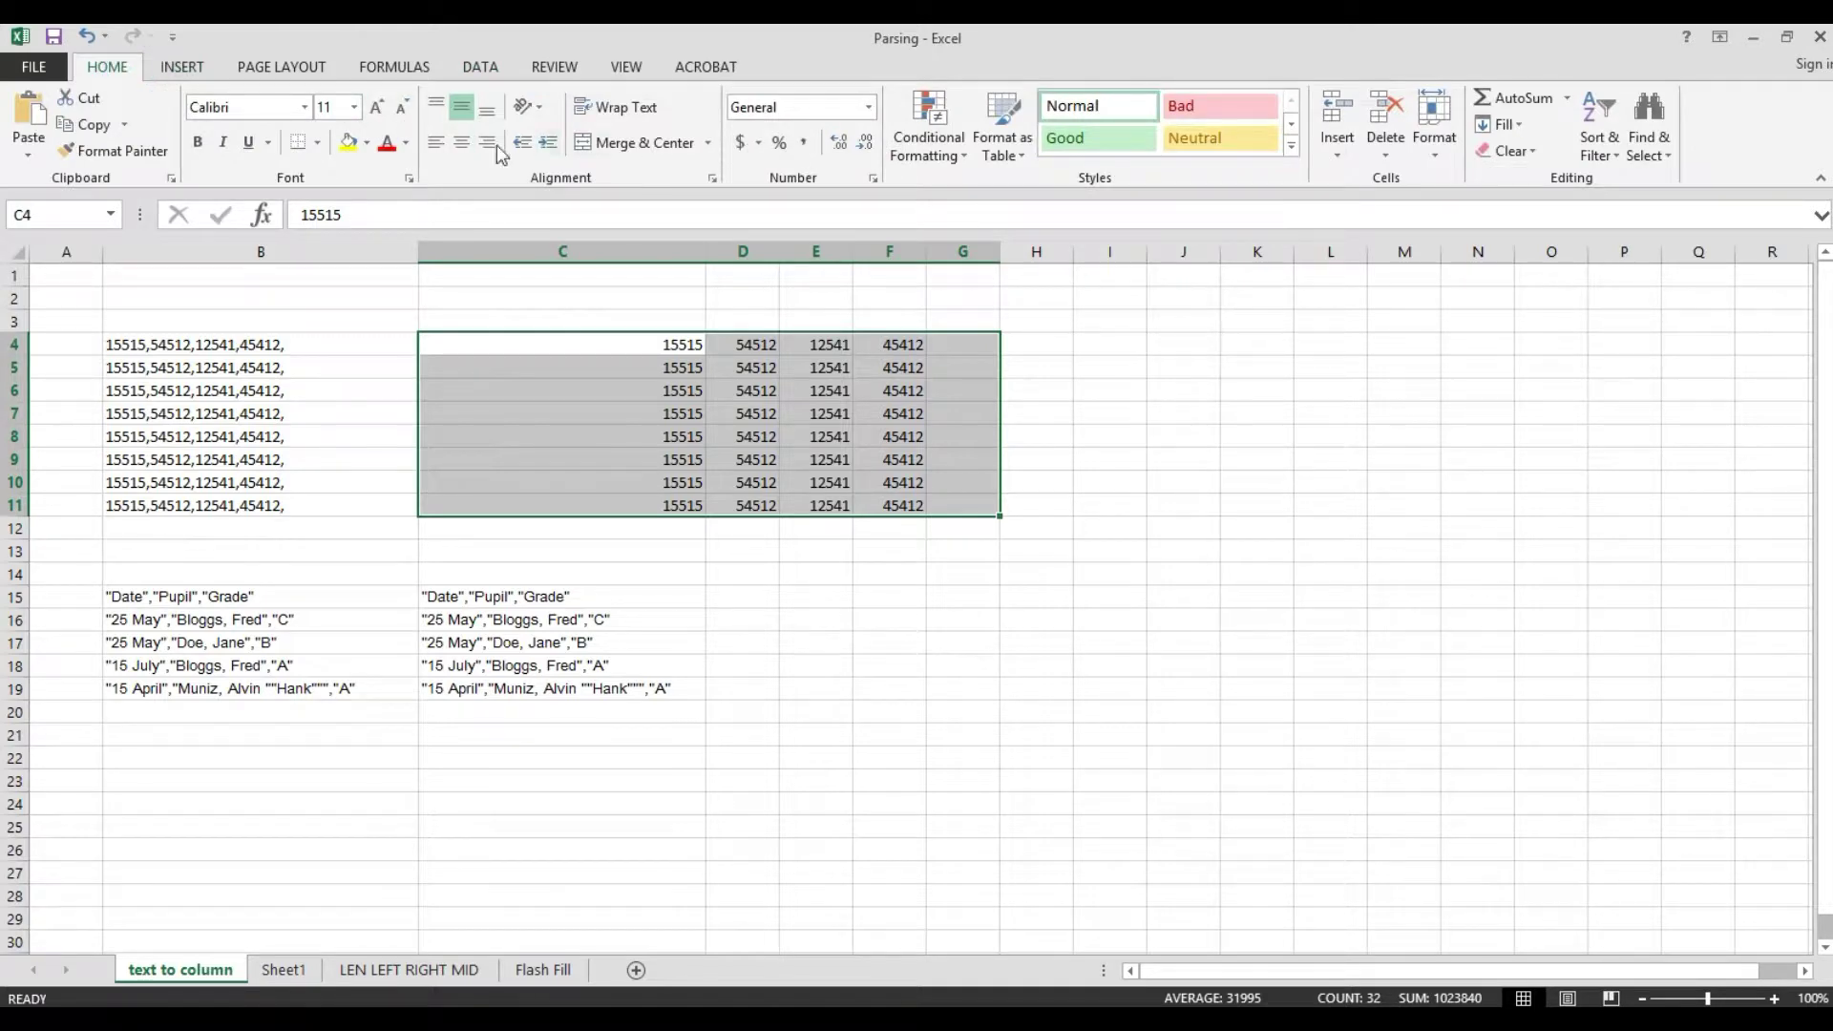
pyautogui.click(317, 142)
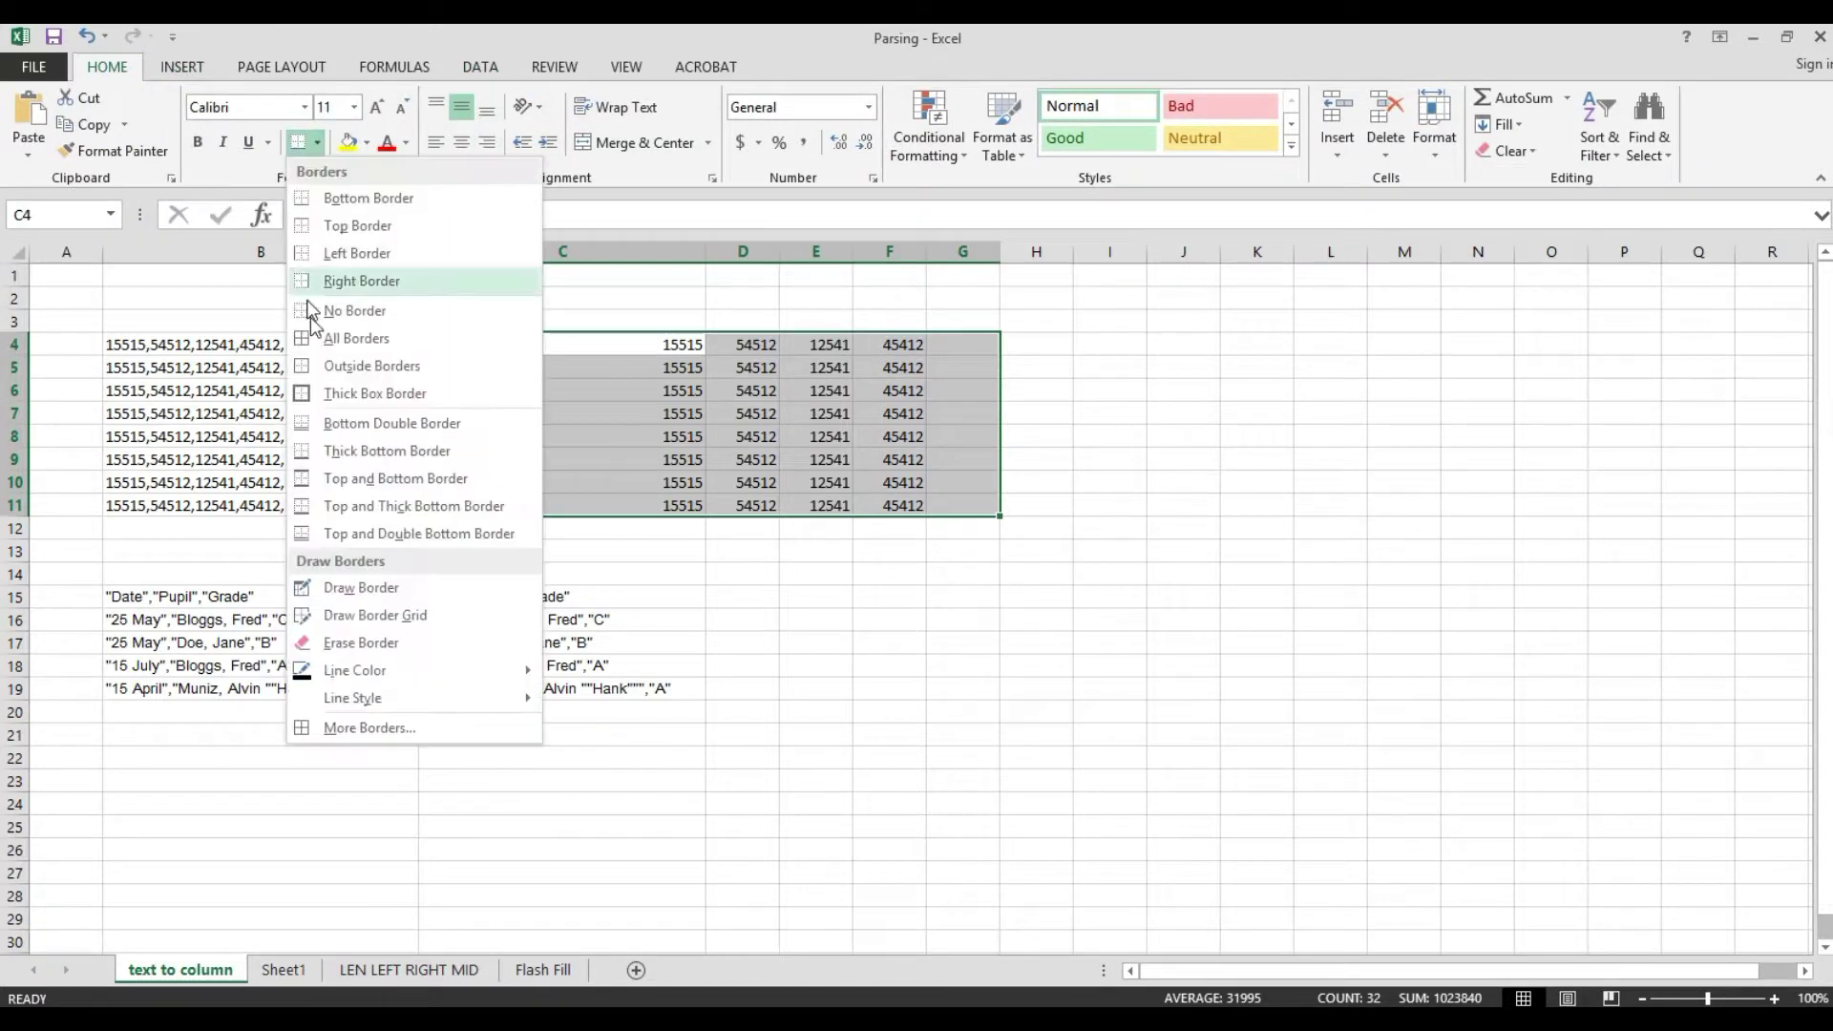
pyautogui.click(313, 337)
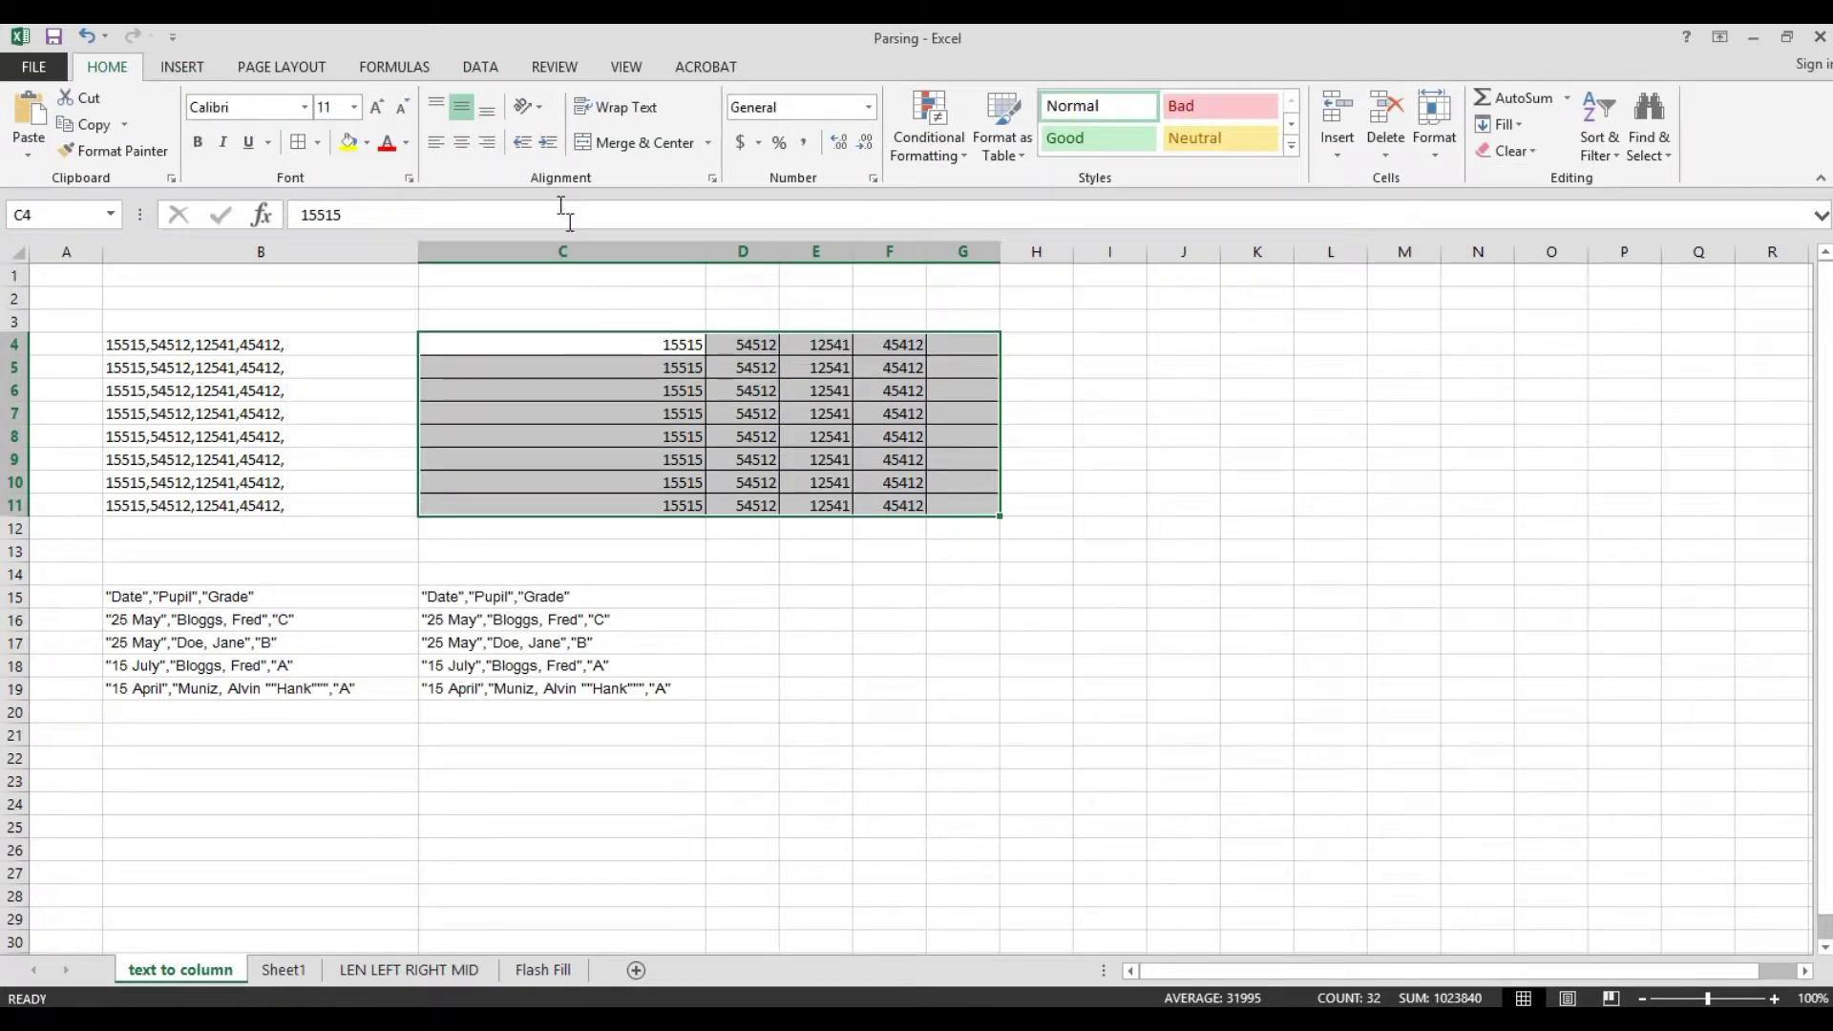
# Centre the numbers and widen column C slightly.
pyautogui.click(461, 143)
pyautogui.click(676, 367)
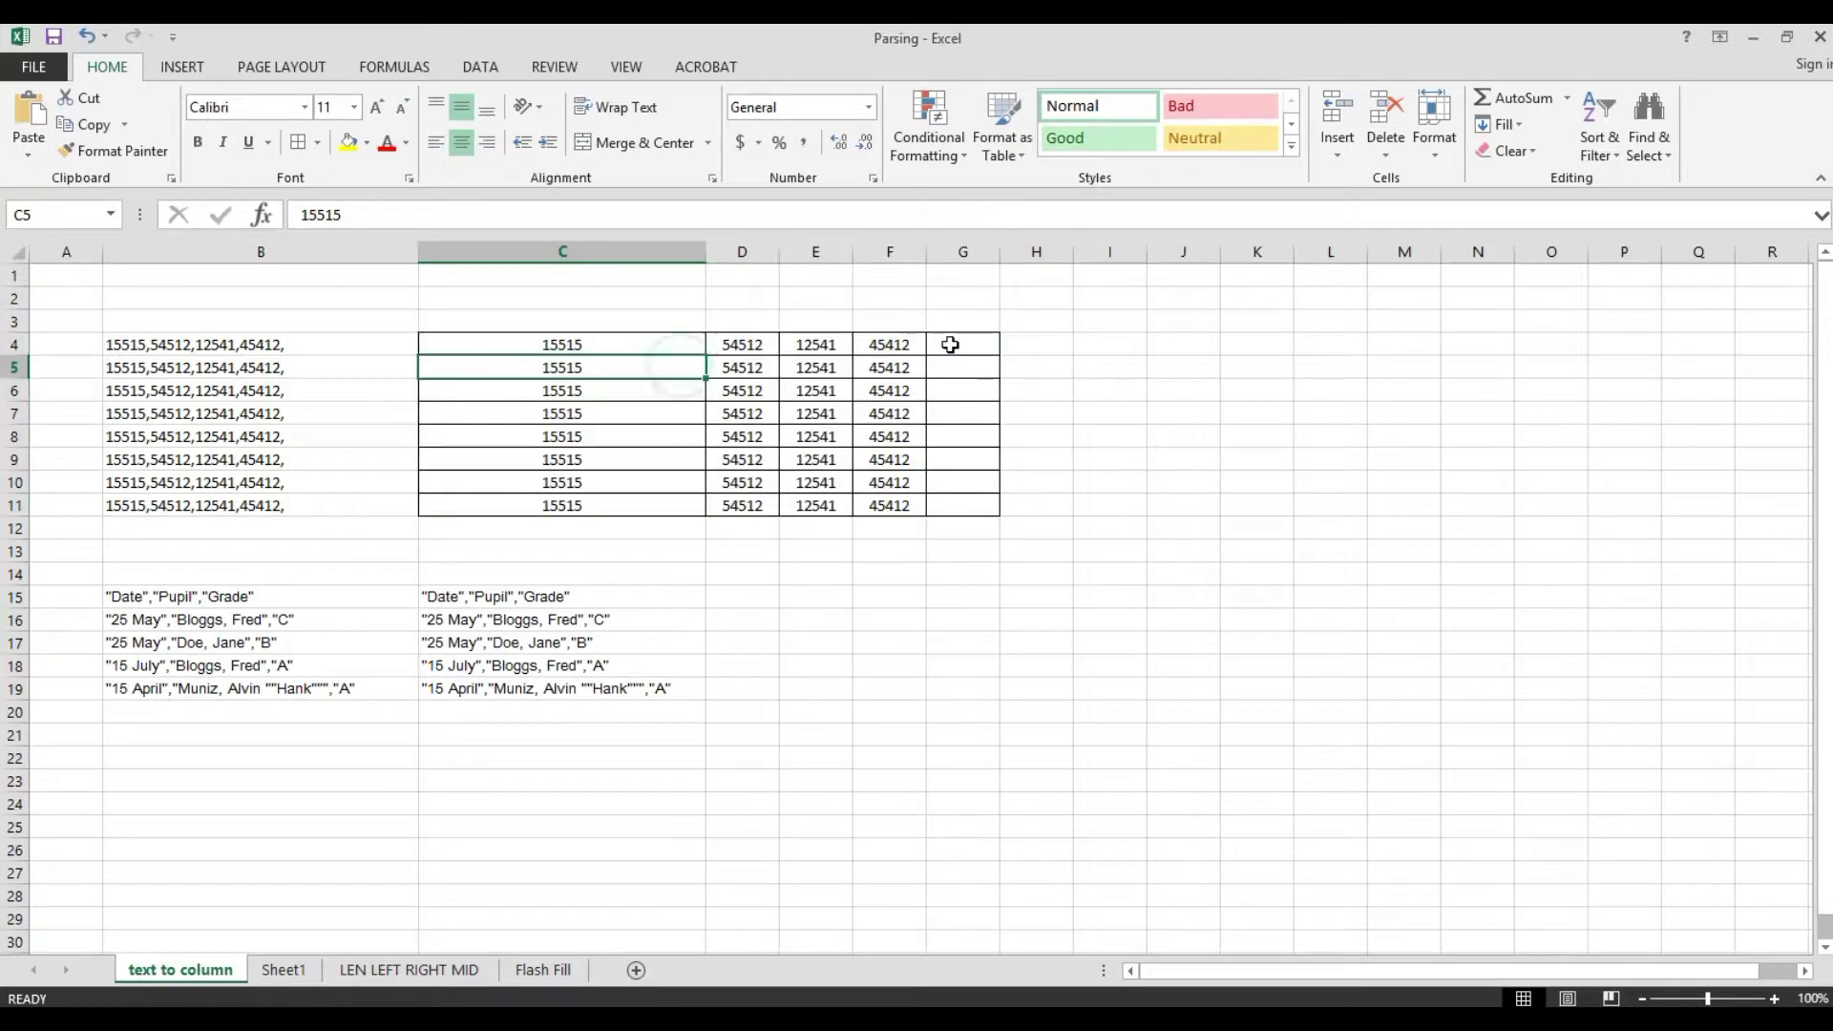
pyautogui.moveTo(711, 251)
pyautogui.mouseDown()
pyautogui.moveTo(599, 252)
pyautogui.moveTo(748, 254)
pyautogui.mouseUp()
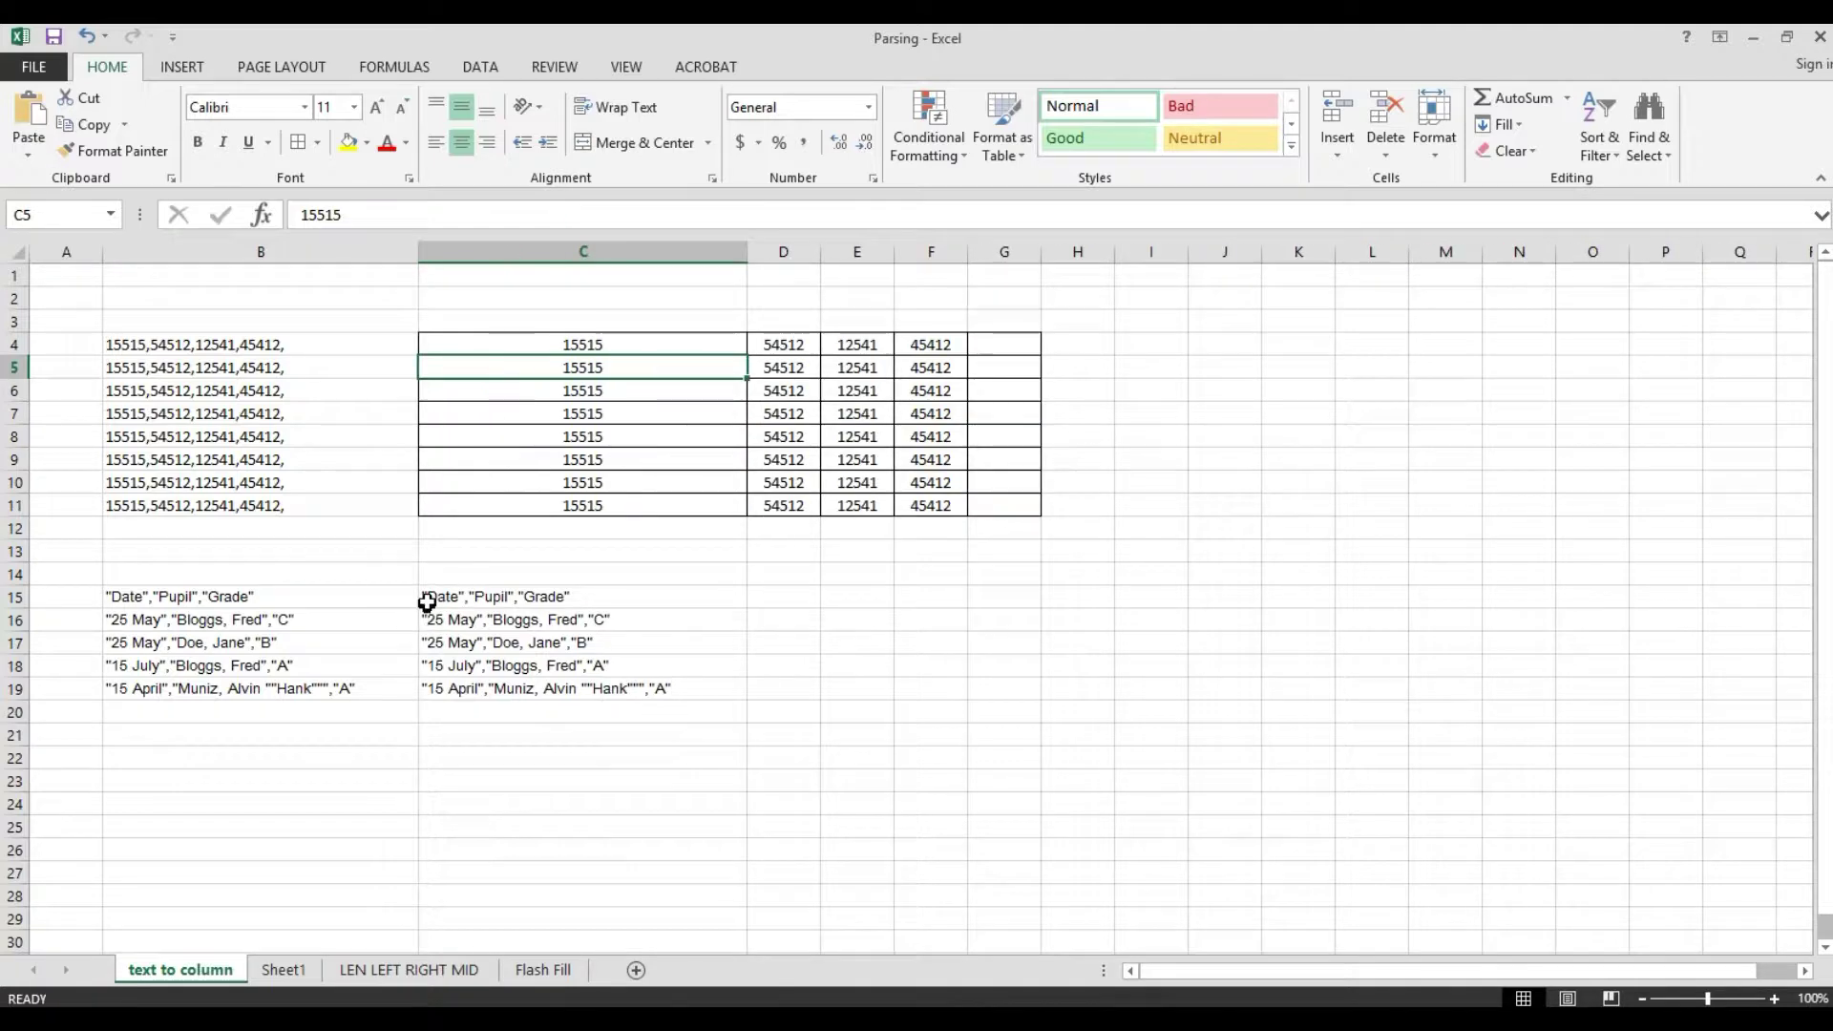
# Copy the quoted Date, Pupil, Grade rows from column C and paste them at H14.
pyautogui.moveTo(442, 573); pyautogui.dragTo(464, 703)
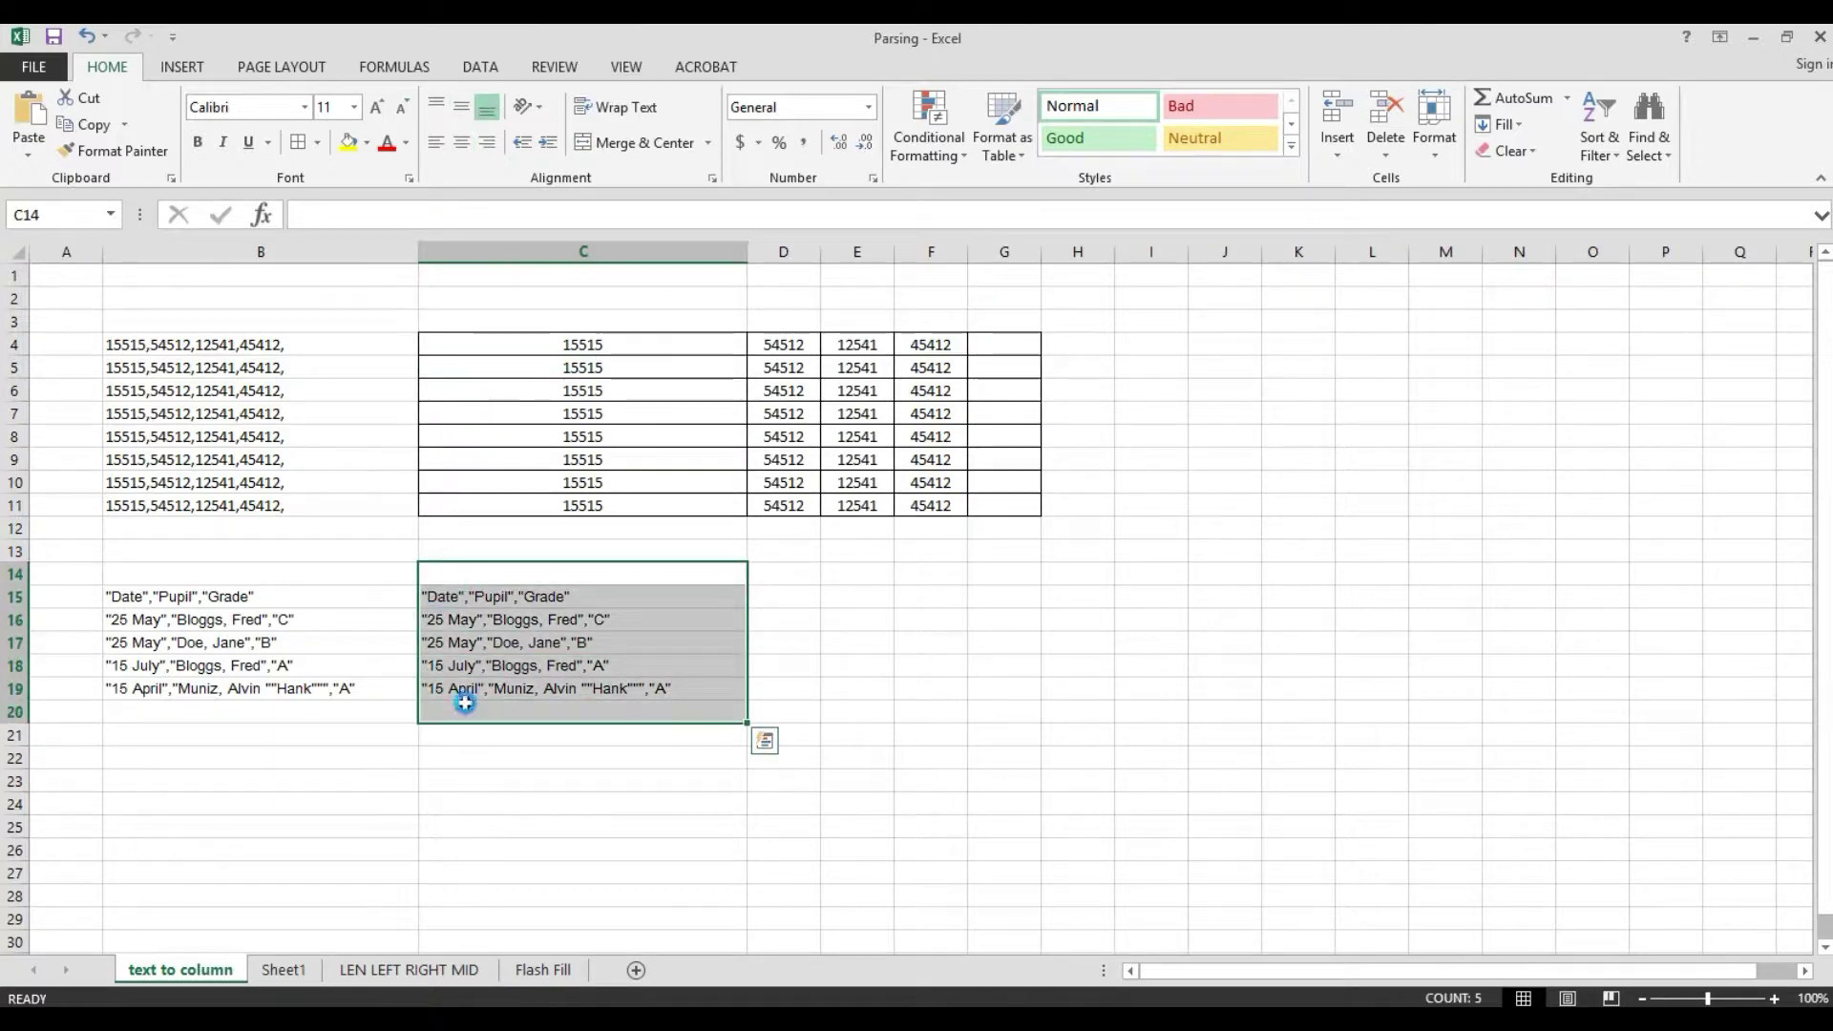
pyautogui.hotkey('ctrl', 'c')
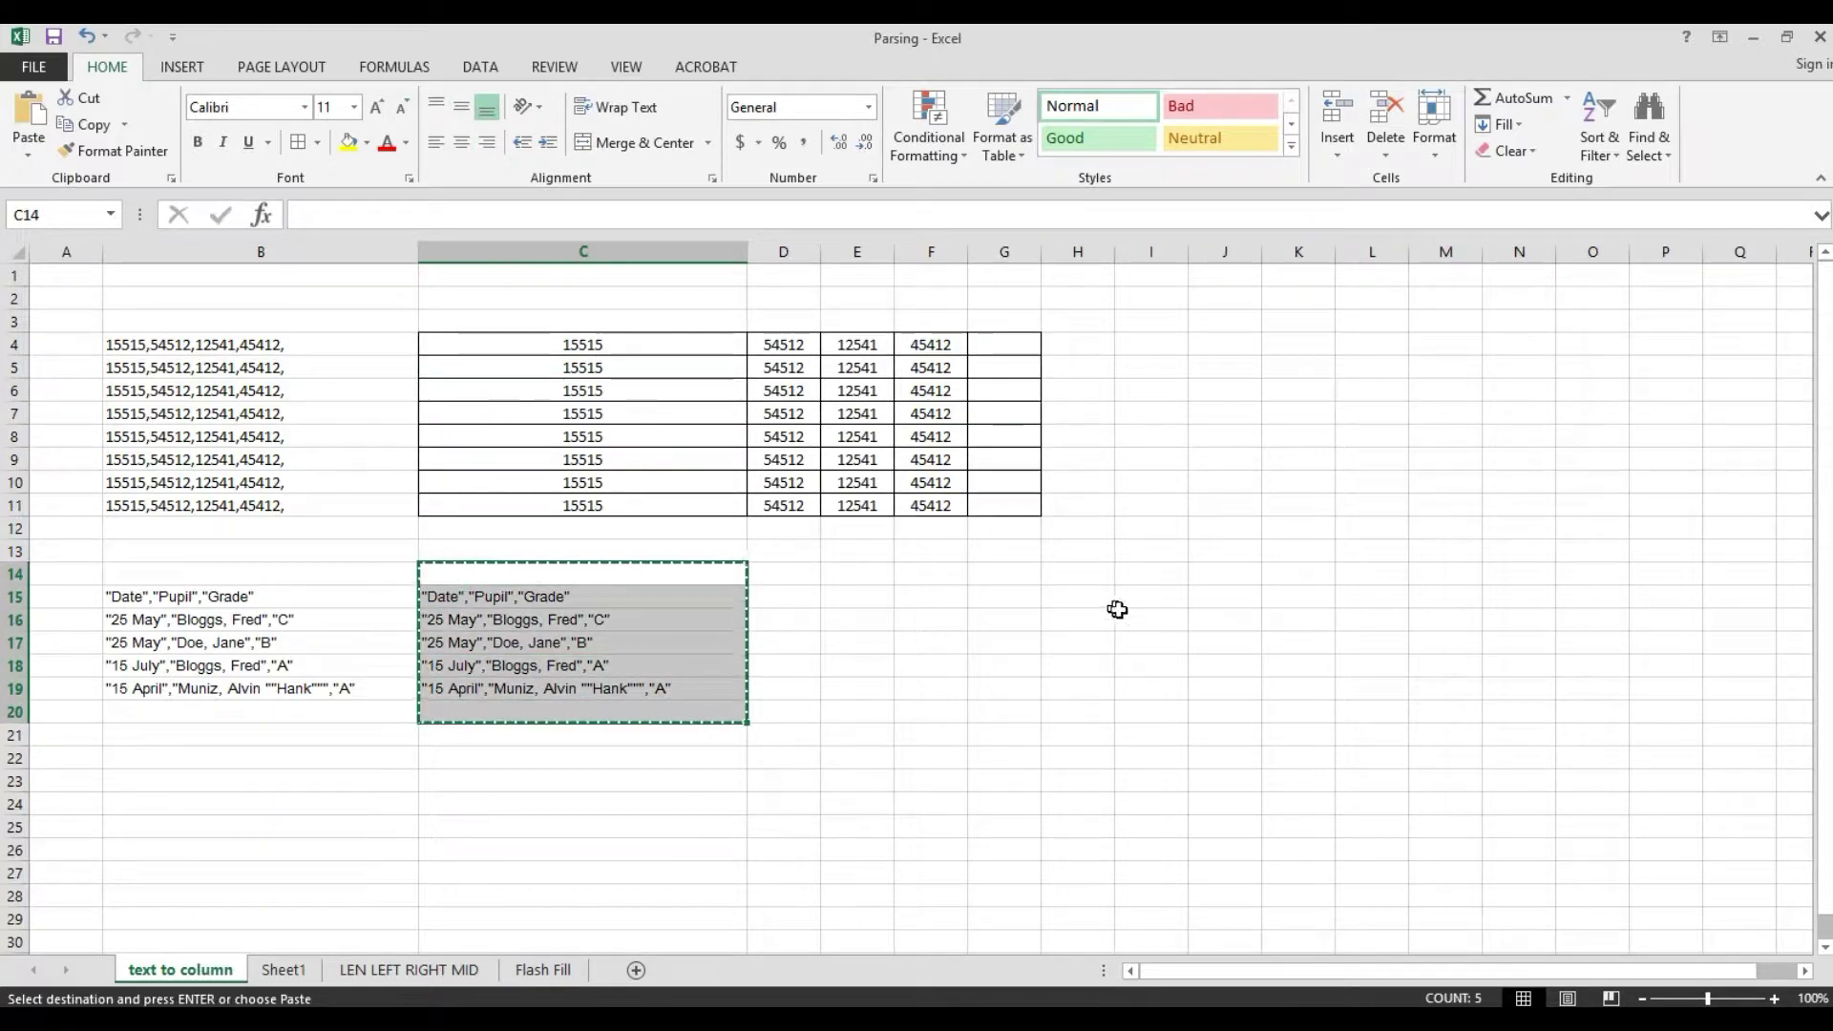
pyautogui.click(1076, 572)
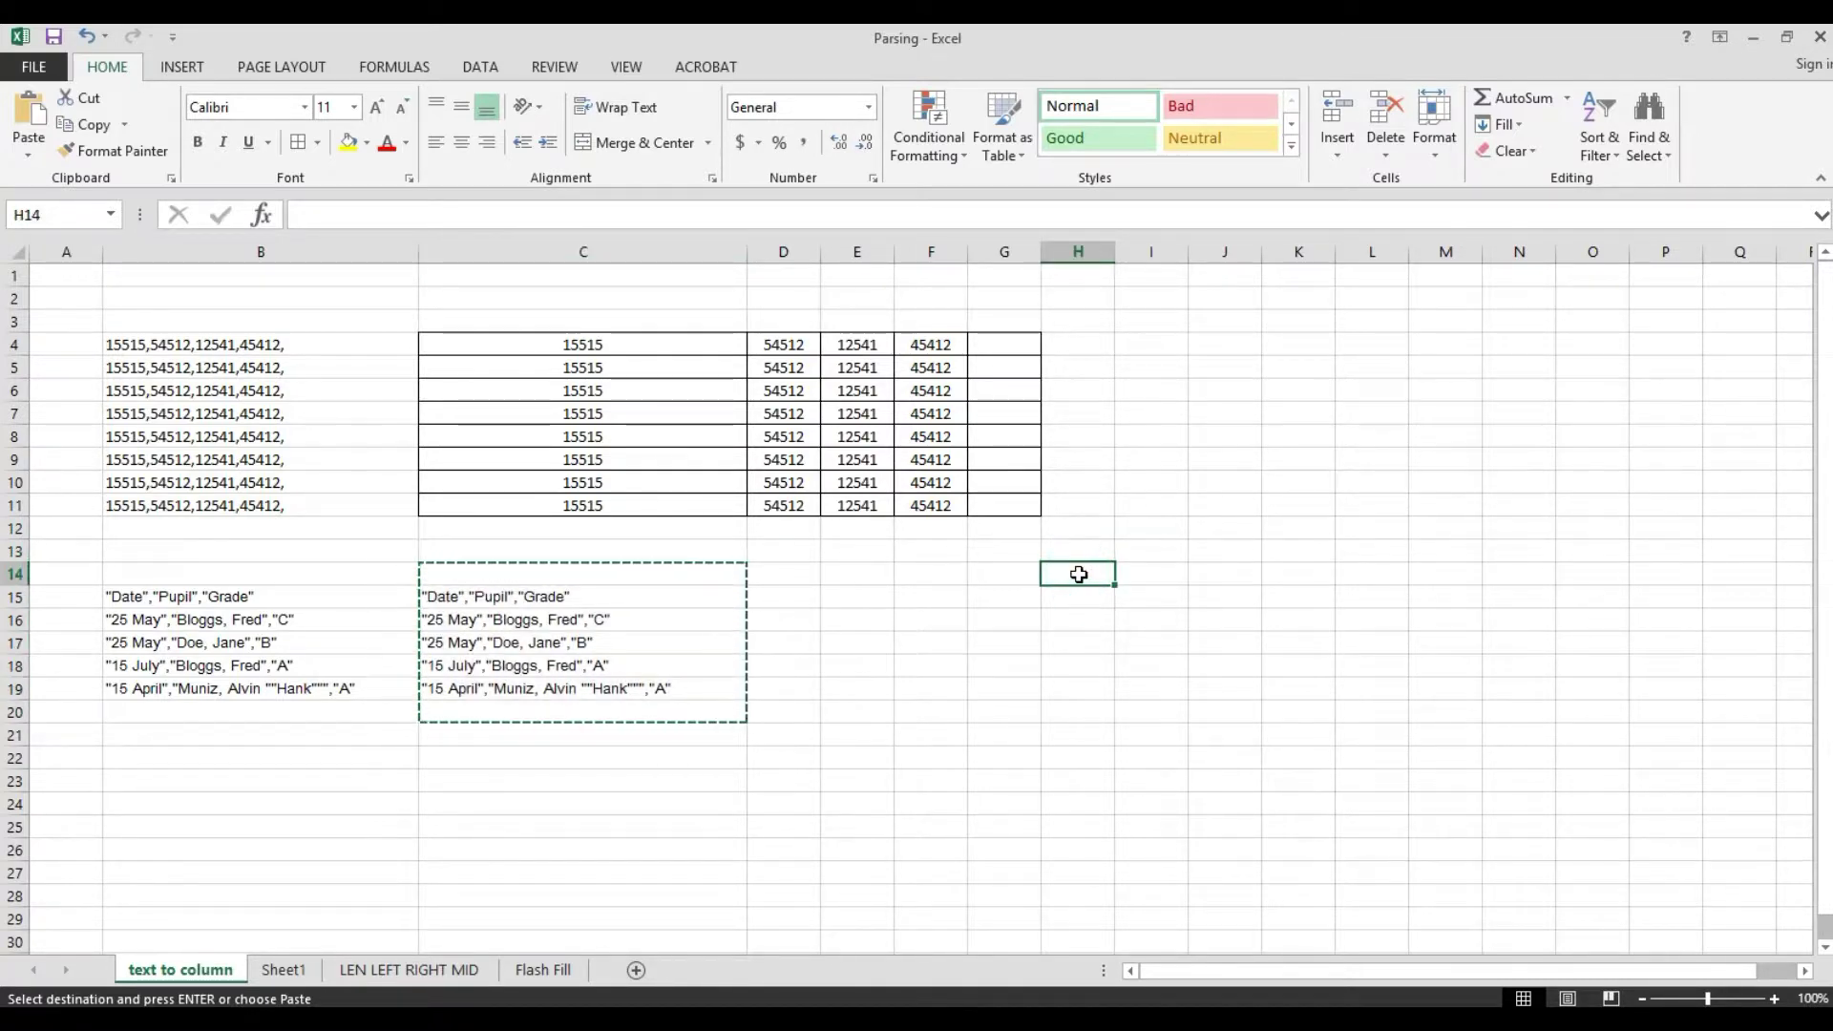
pyautogui.hotkey('ctrl', 'v')
pyautogui.press('Escape')
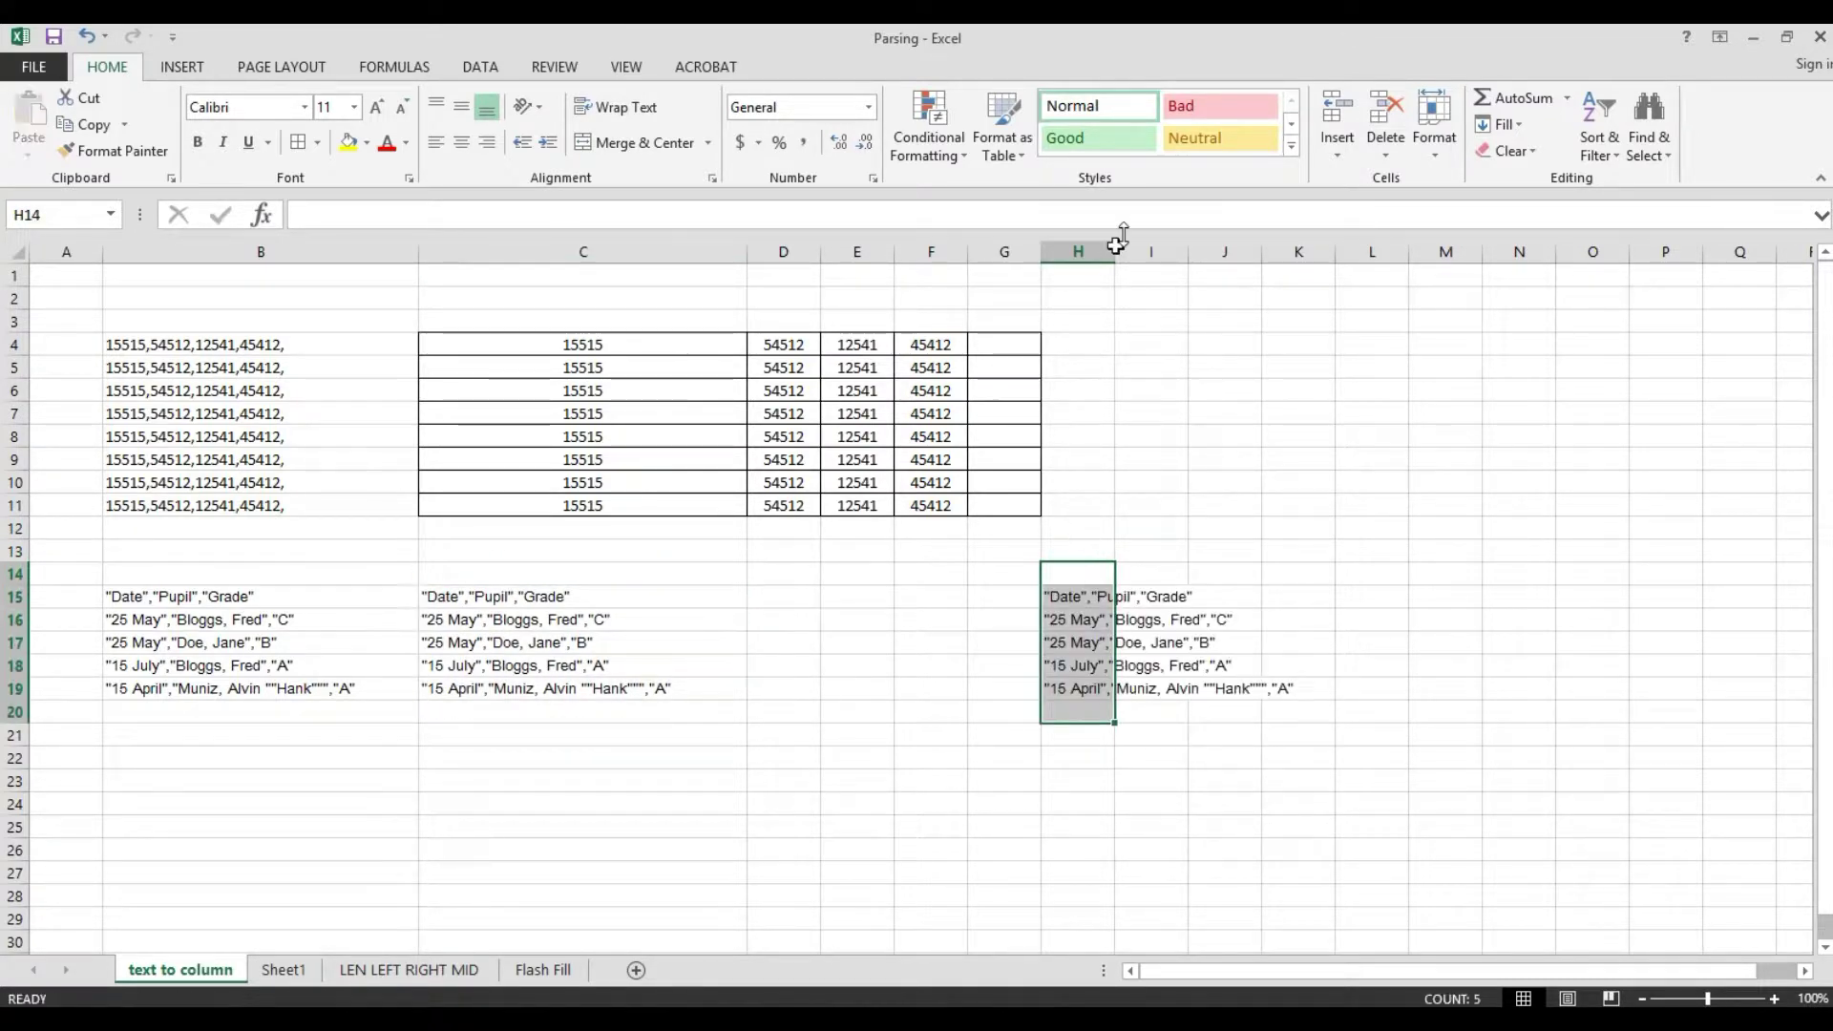
# Widen column H to fit the quoted rows and select H15:H19.
pyautogui.moveTo(1117, 243); pyautogui.dragTo(1357, 286)
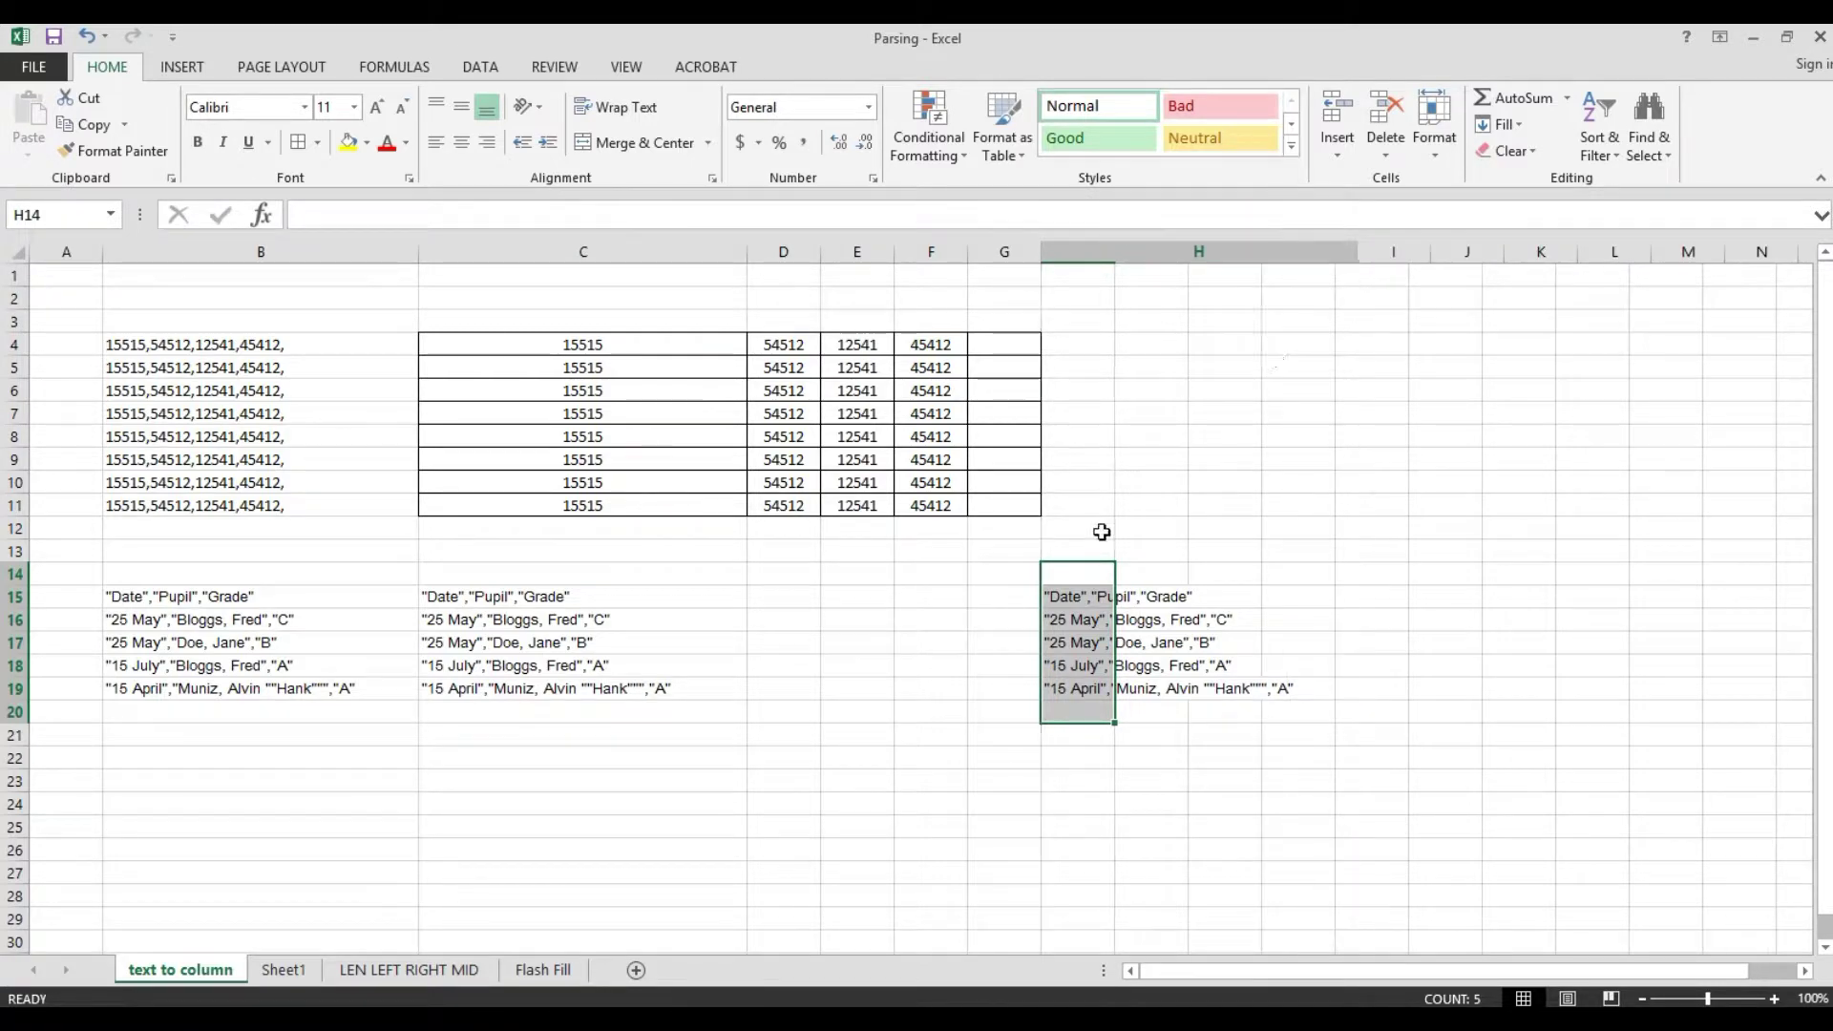
pyautogui.moveTo(1065, 596); pyautogui.dragTo(1098, 688)
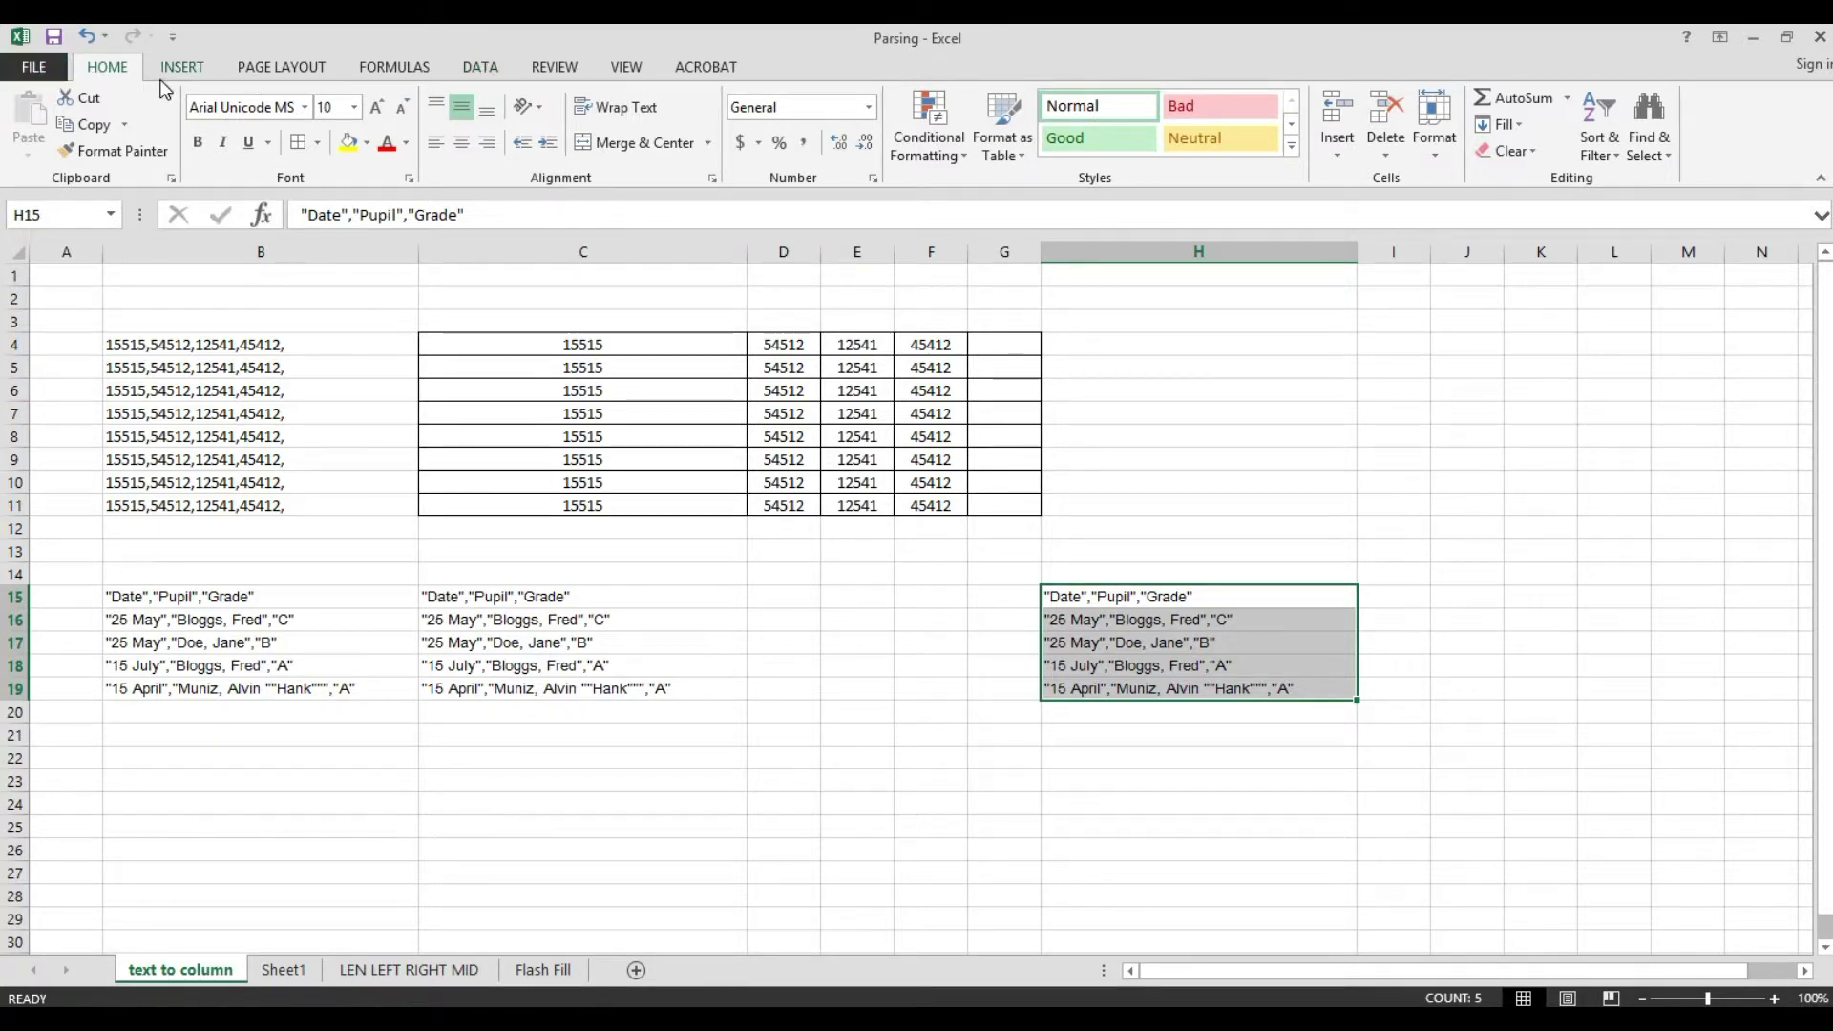
pyautogui.click(479, 70)
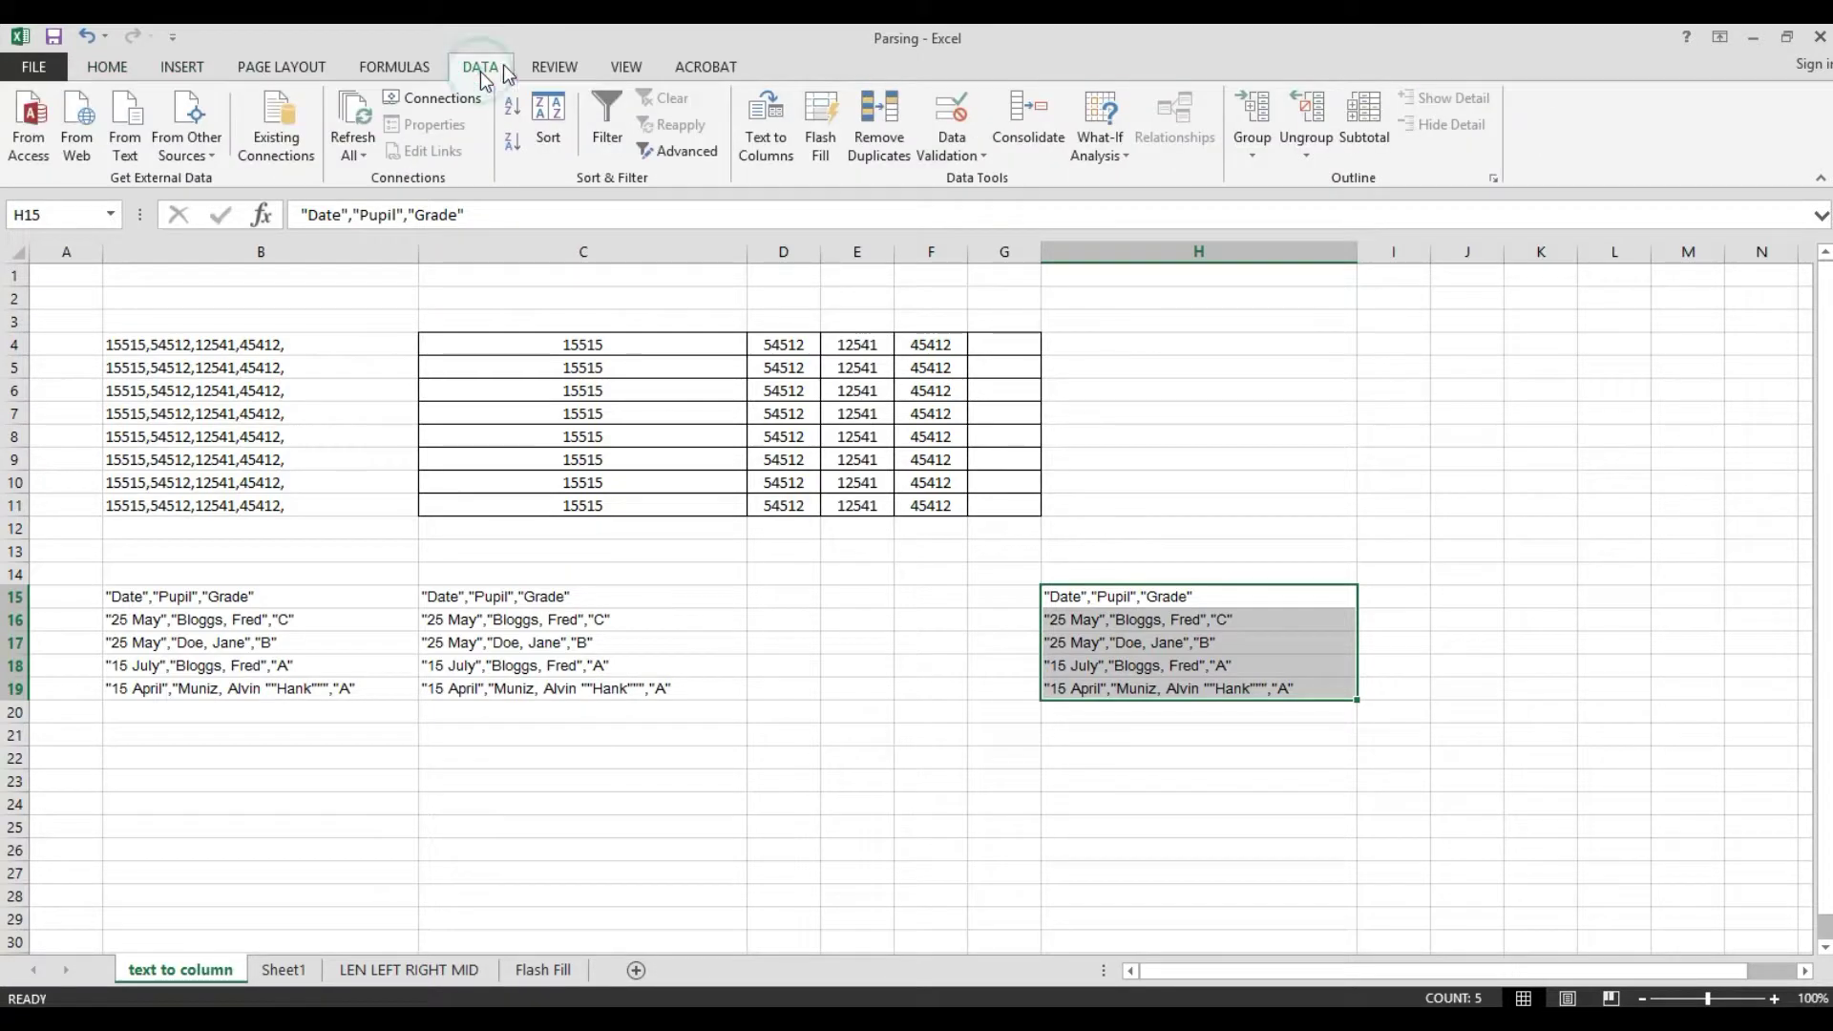
# Run Text to Columns on H15:H19 as Fixed width with two column breaks.
pyautogui.click(771, 138)
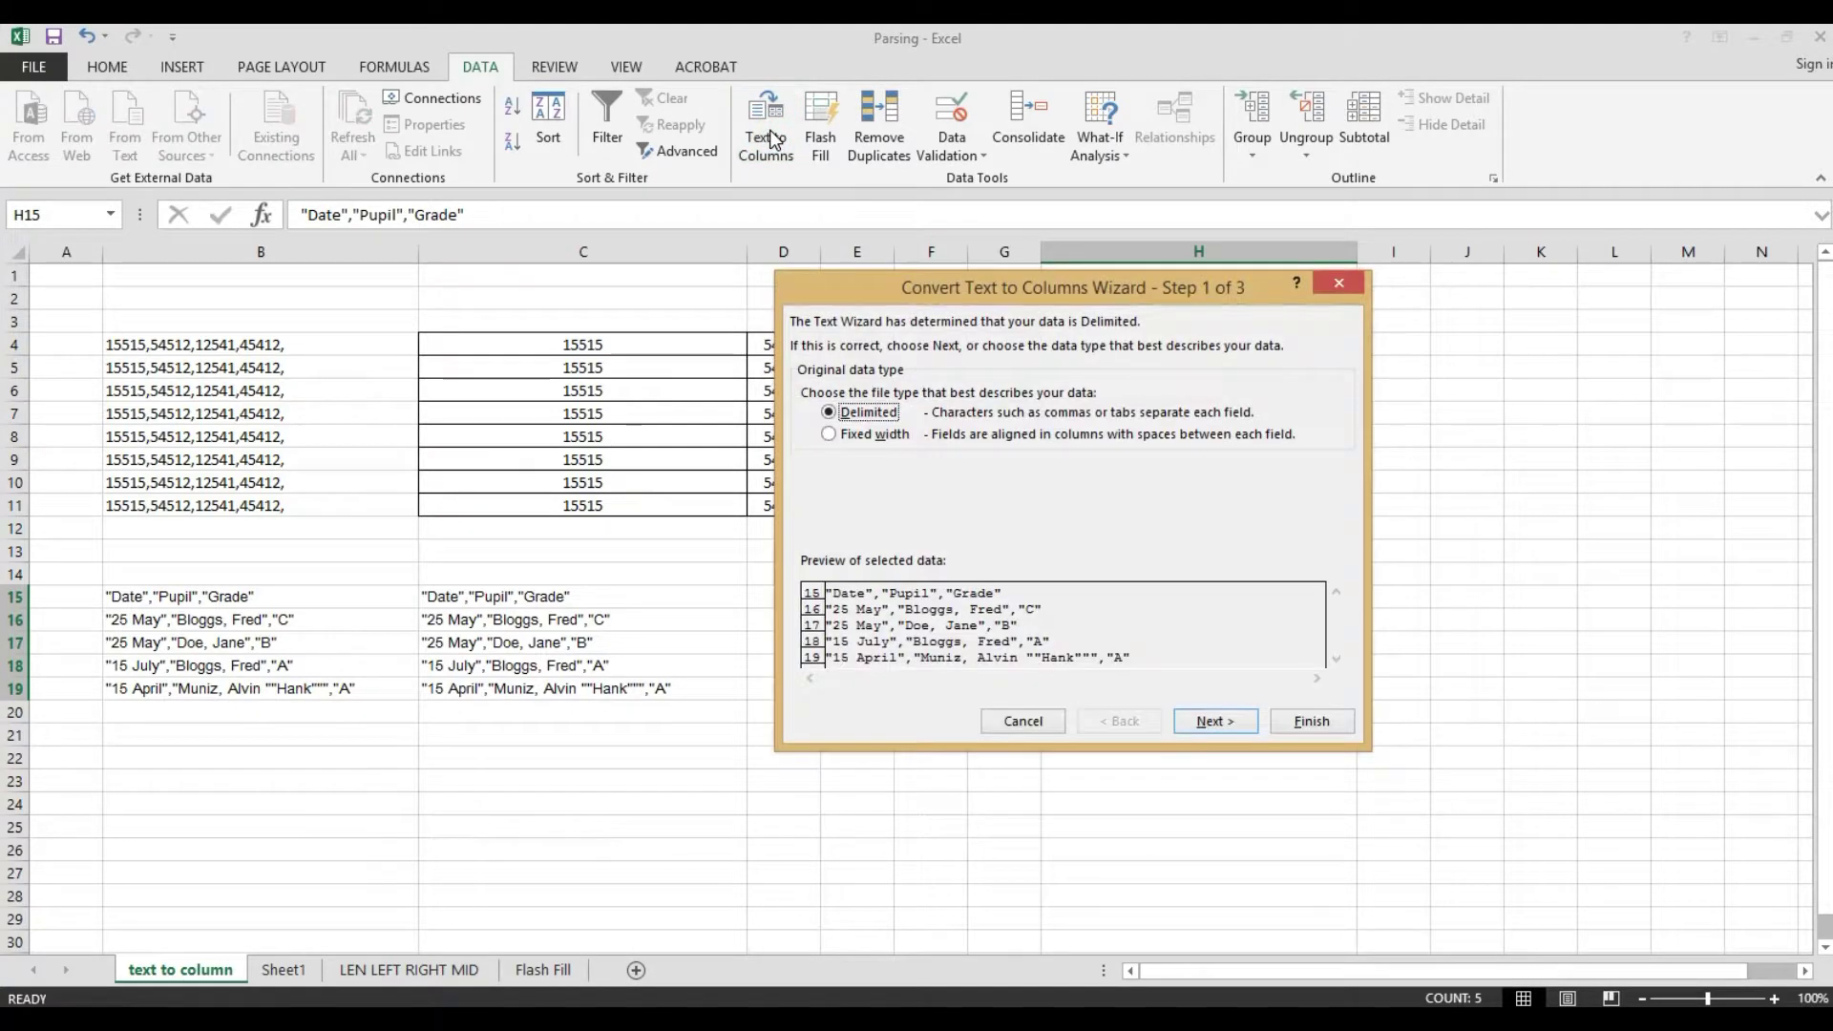
pyautogui.moveTo(999, 318); pyautogui.dragTo(580, 324)
pyautogui.click(434, 456)
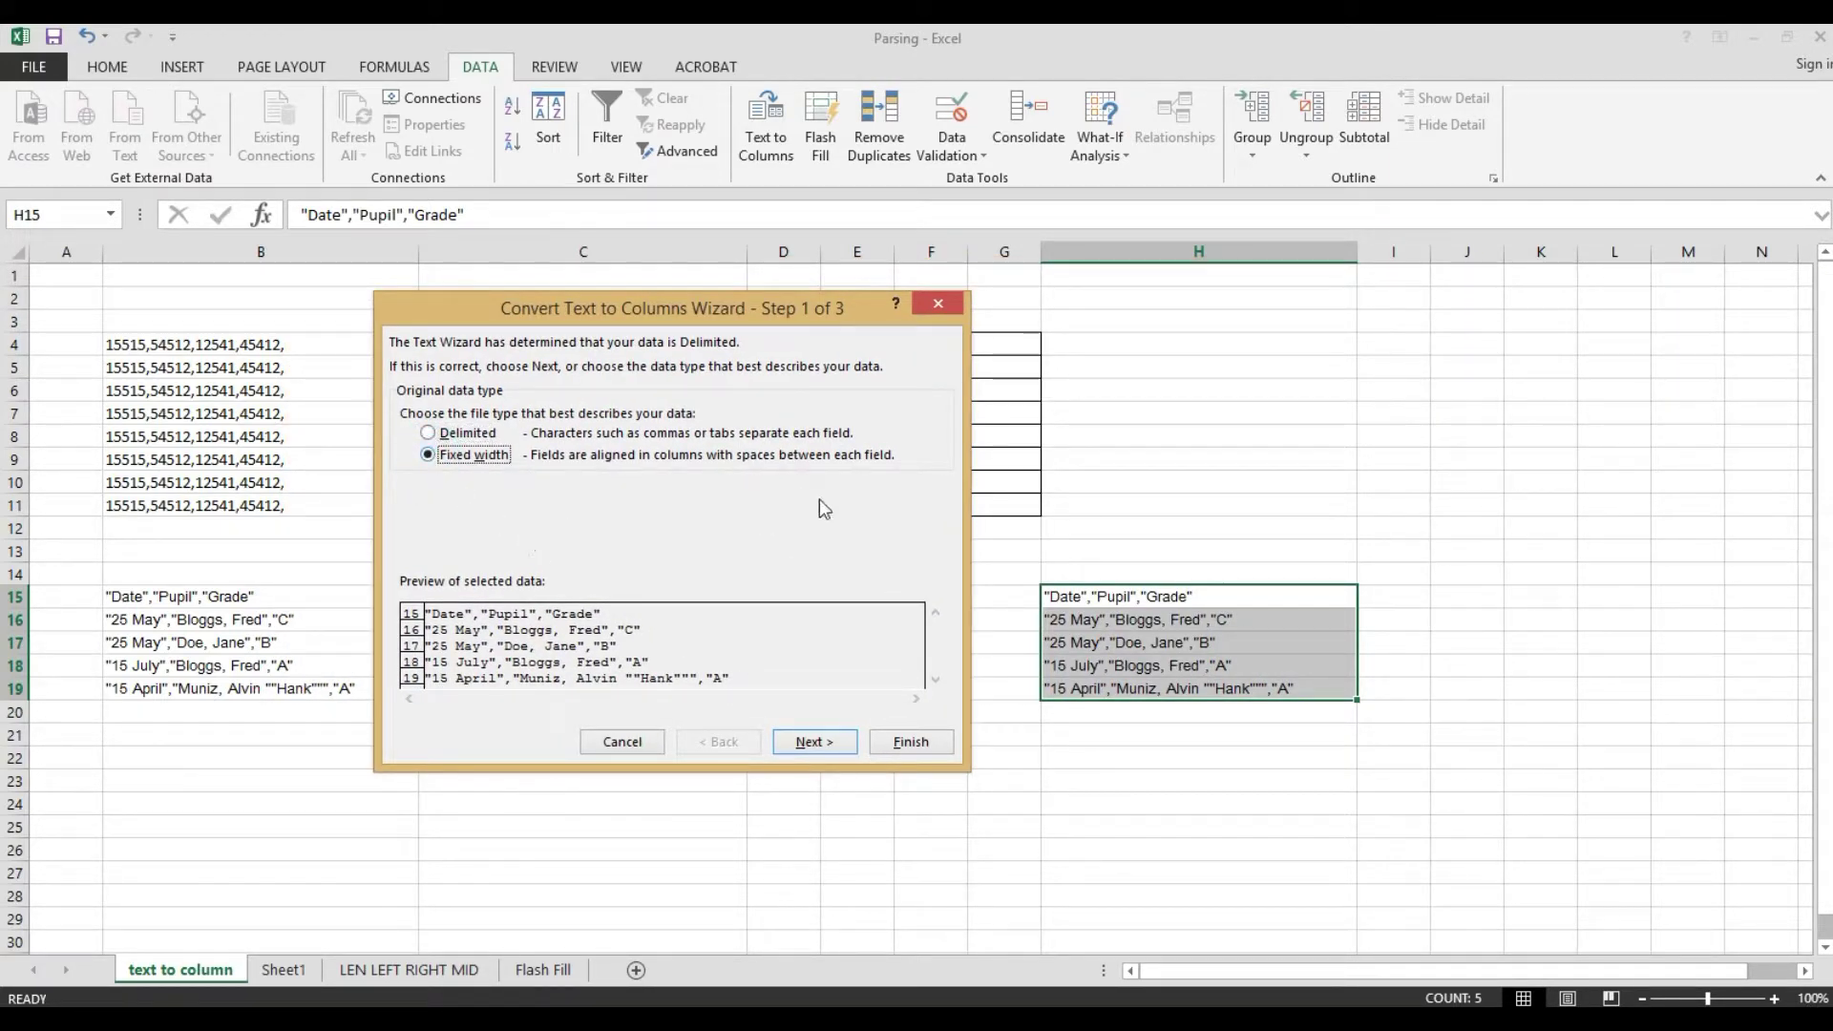
pyautogui.click(817, 745)
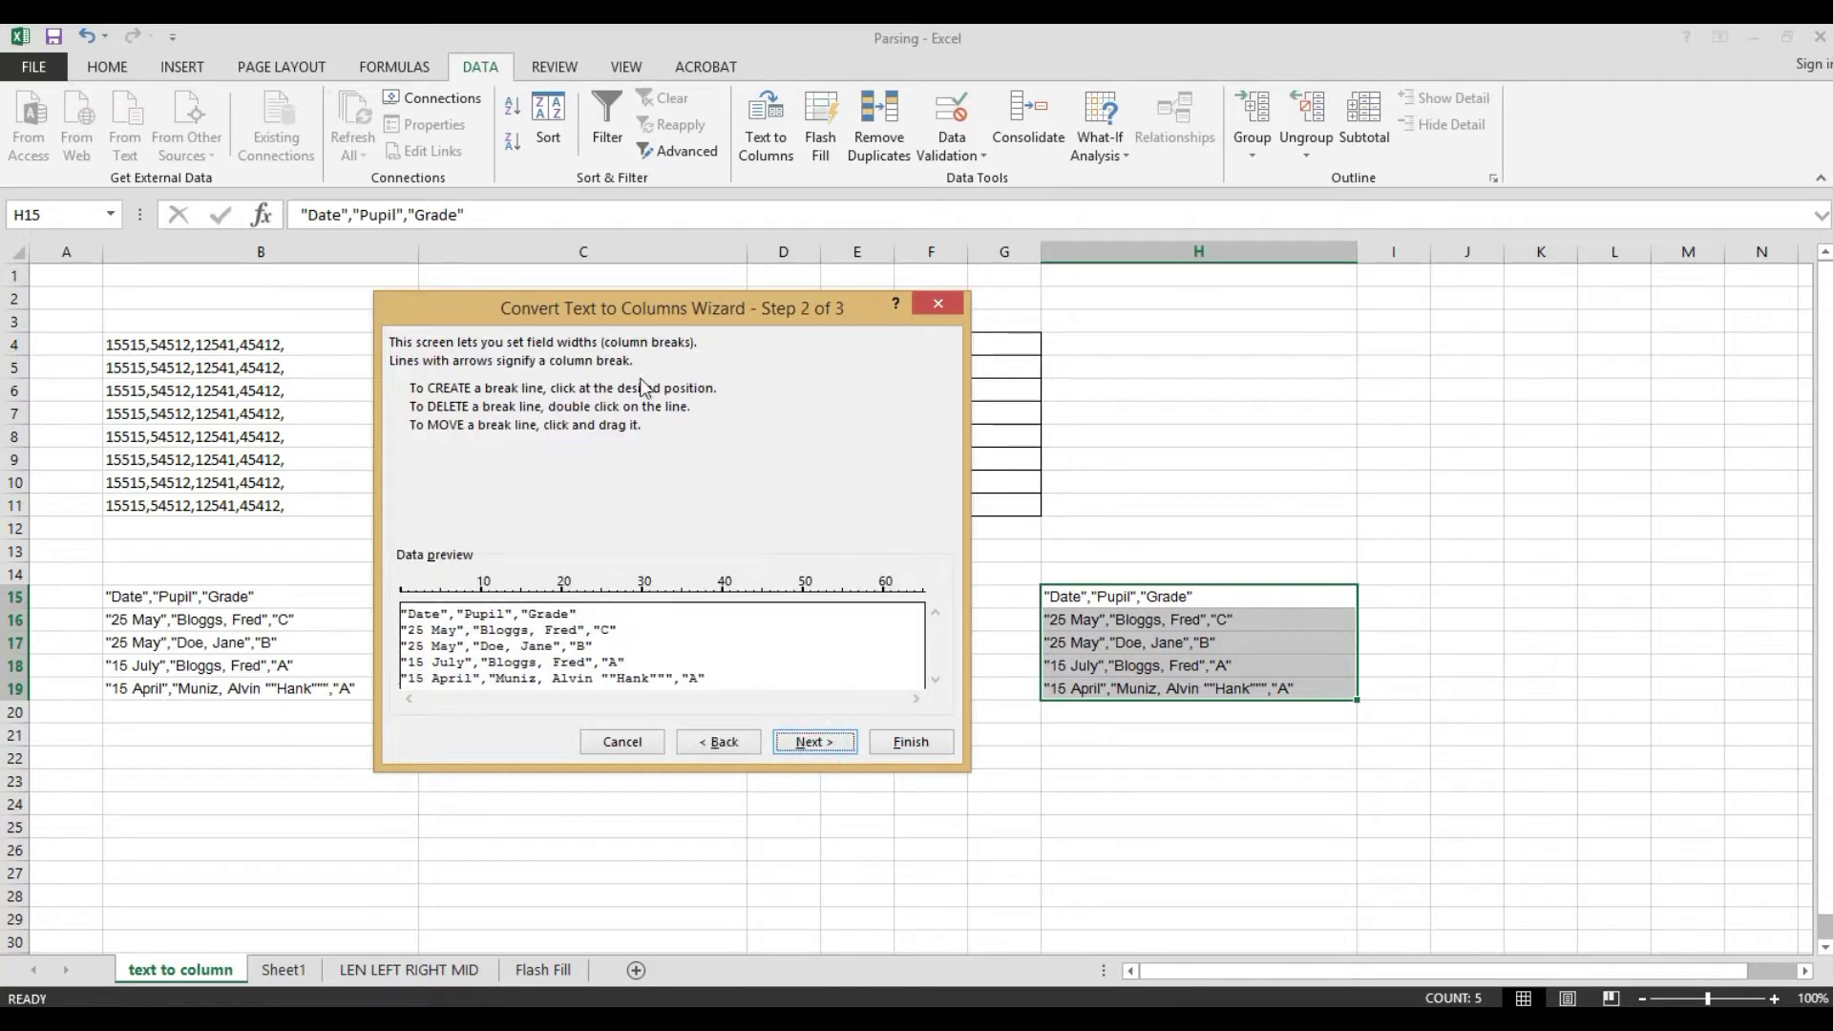
pyautogui.moveTo(604, 312); pyautogui.dragTo(490, 310)
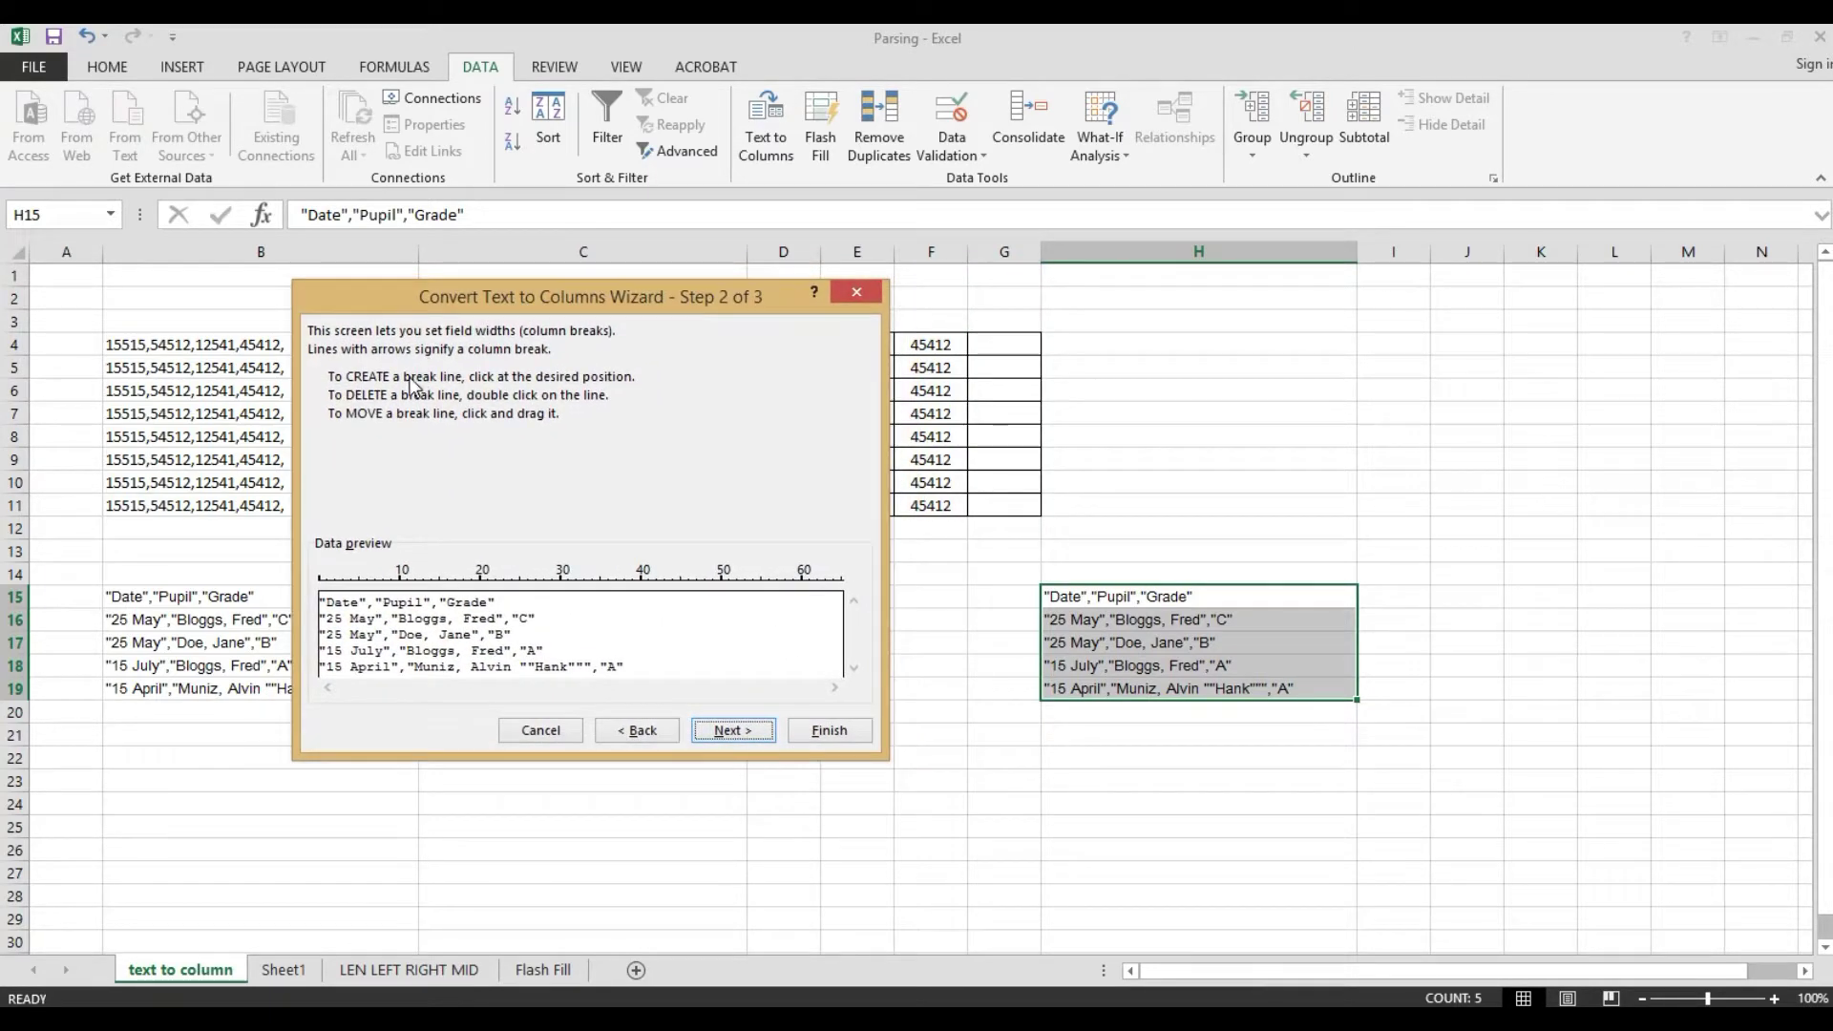
pyautogui.click(350, 626)
pyautogui.click(383, 637)
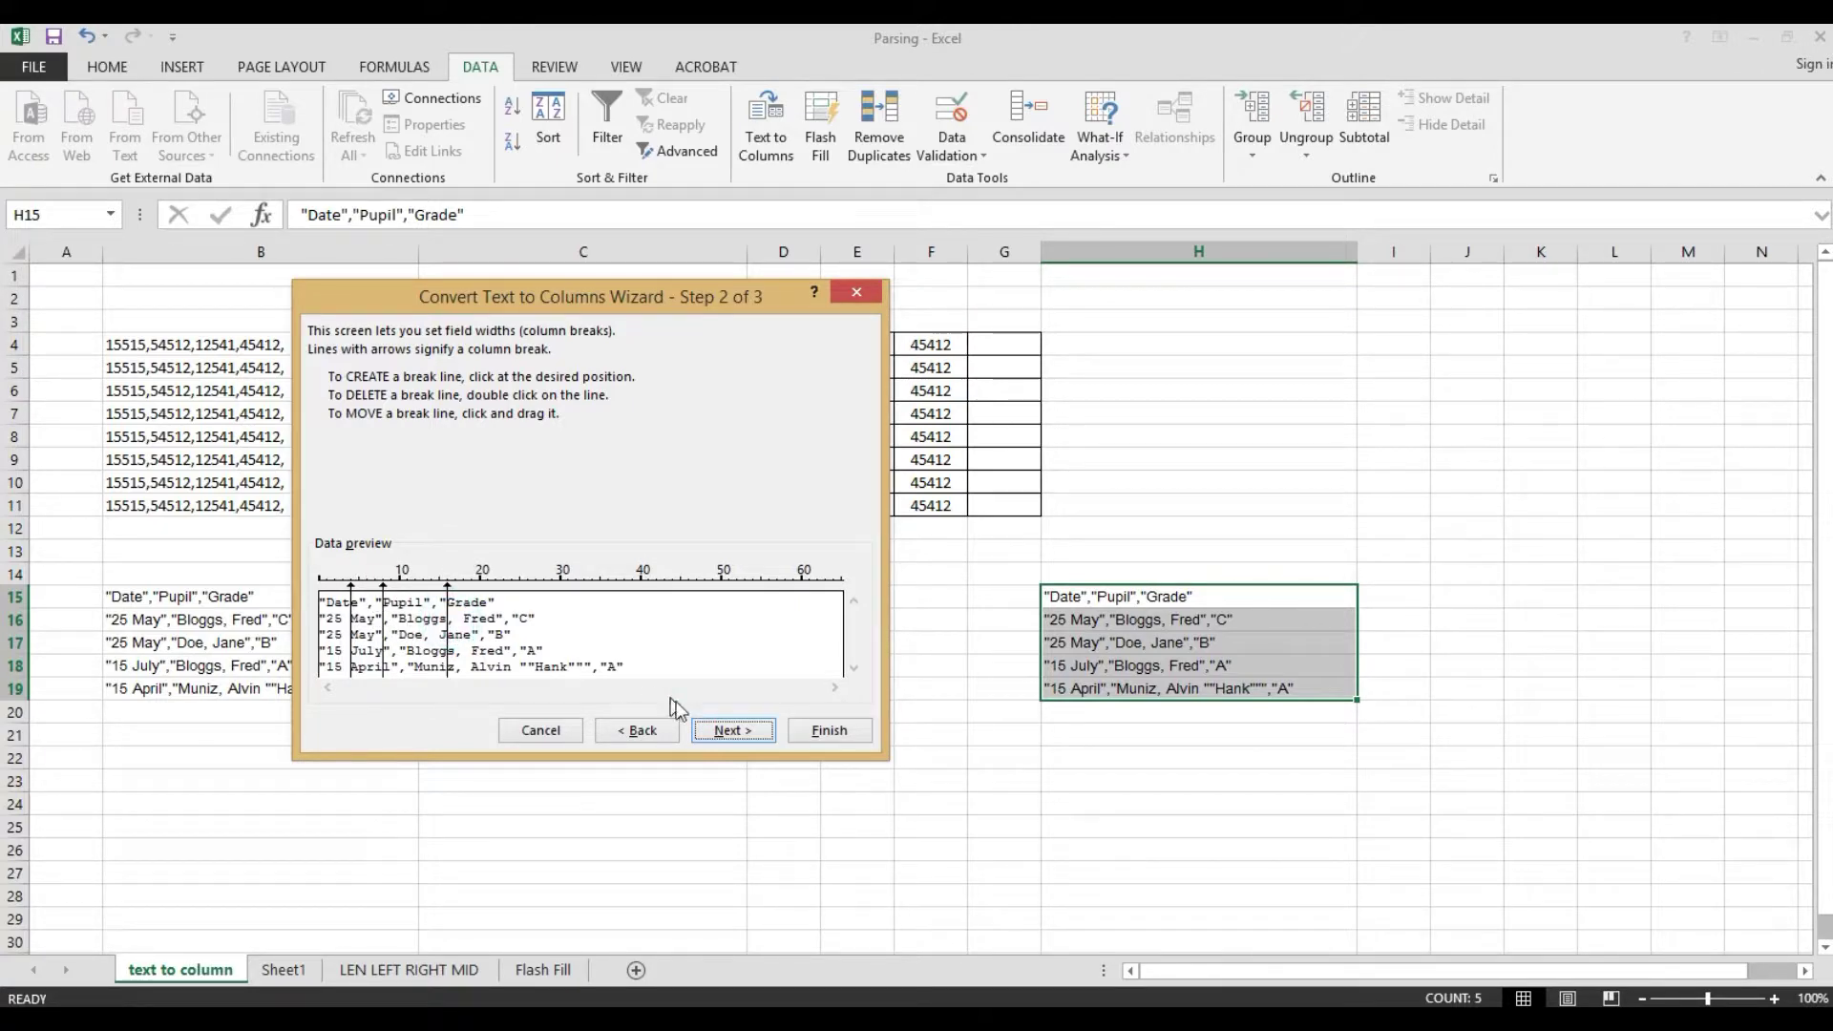
# Set the first preview column's format to Text and compare the other columns' formats.
pyautogui.click(741, 732)
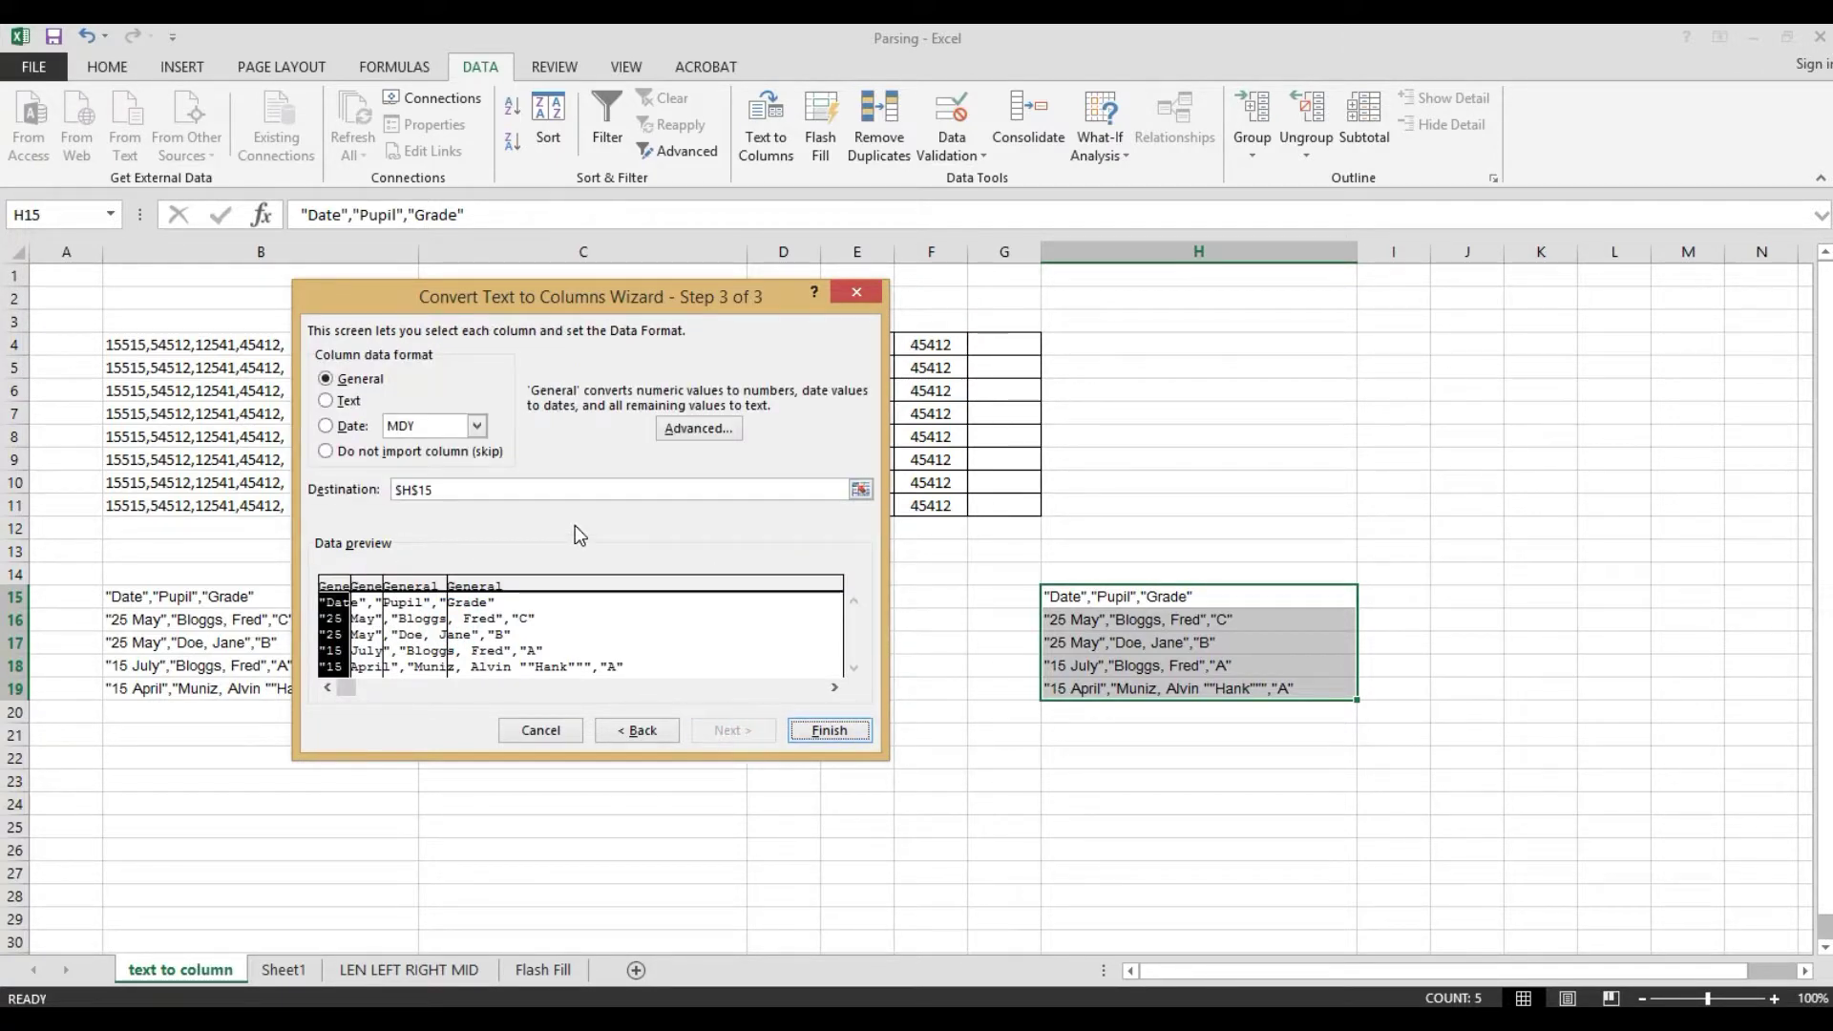
pyautogui.click(342, 402)
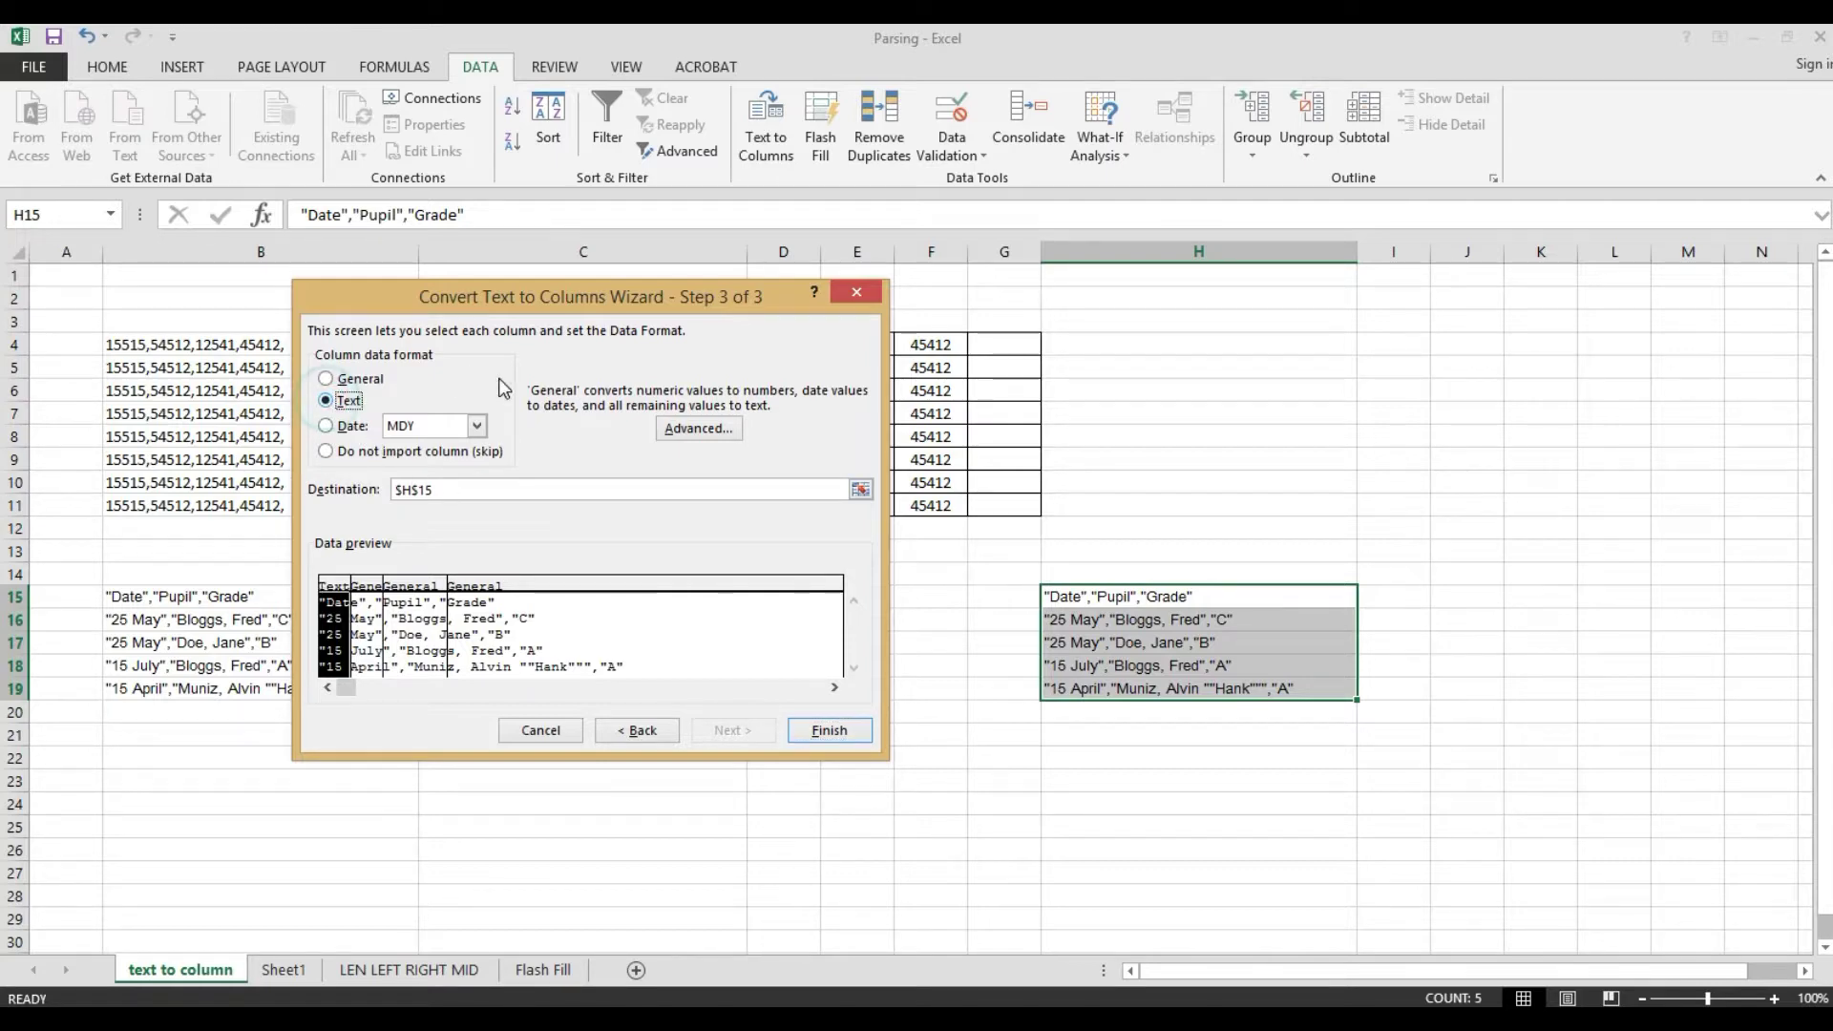
pyautogui.click(516, 626)
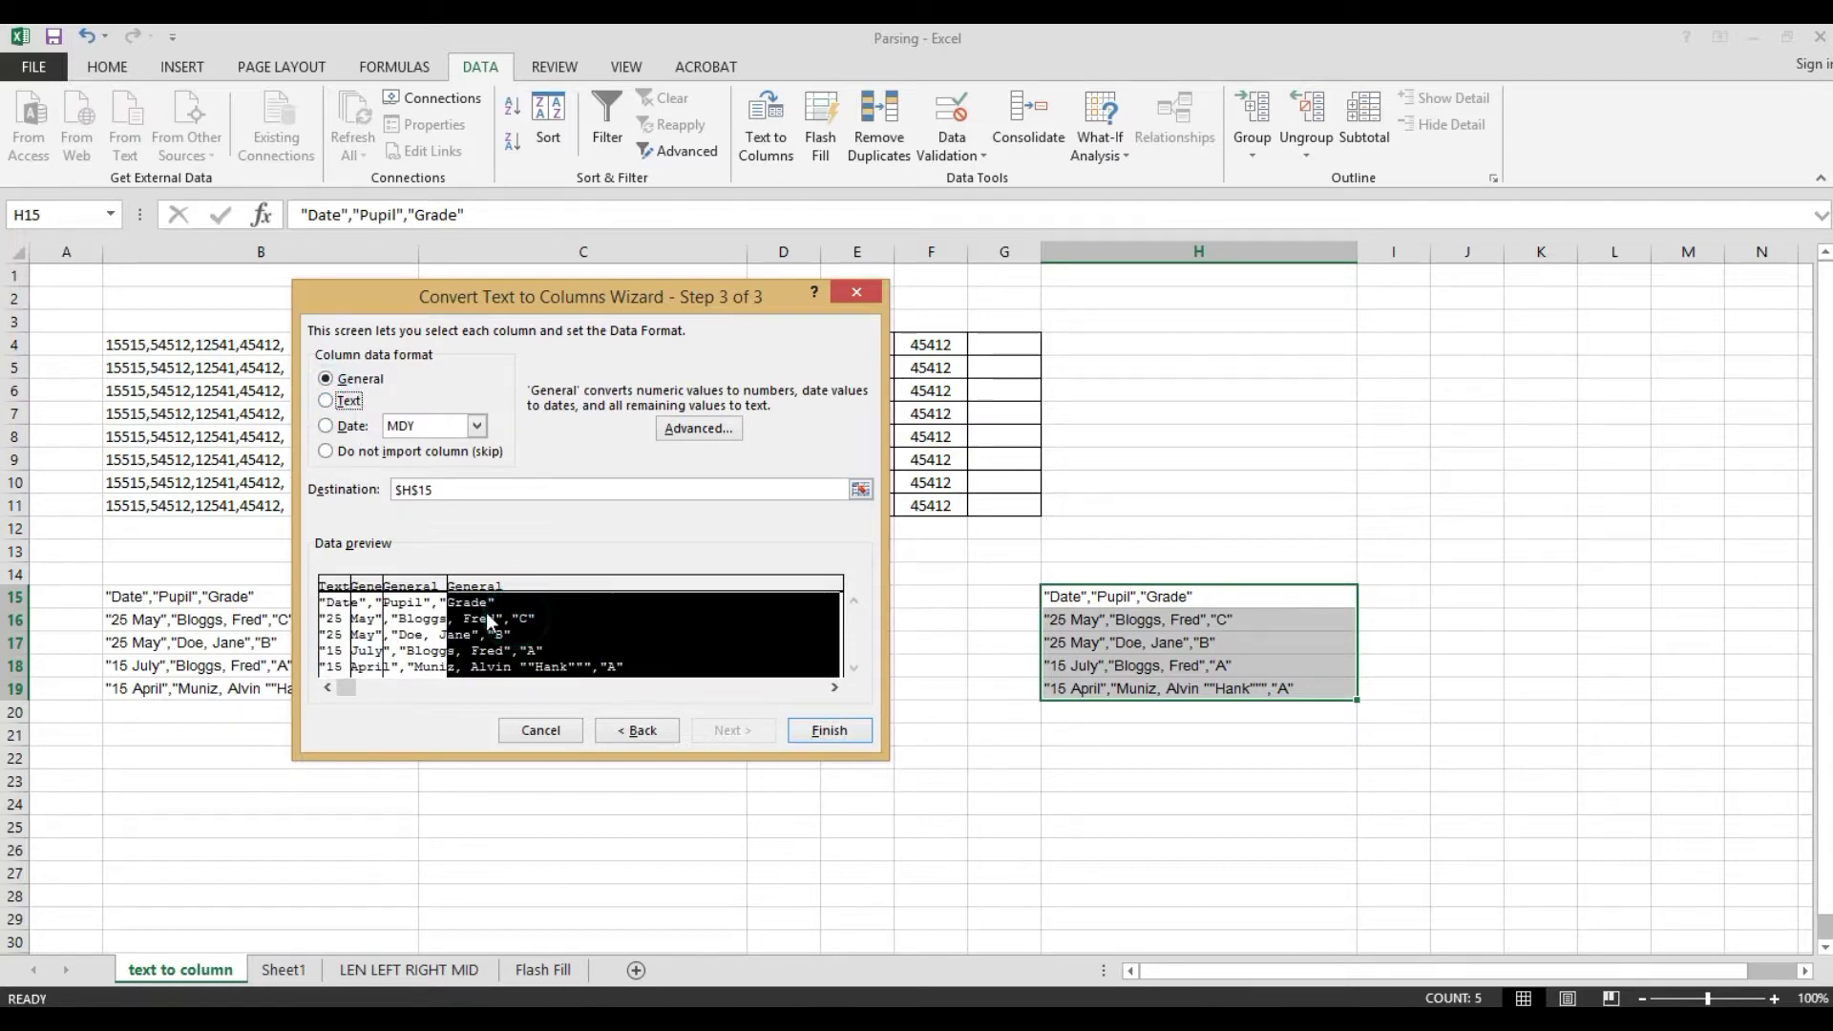
pyautogui.click(413, 625)
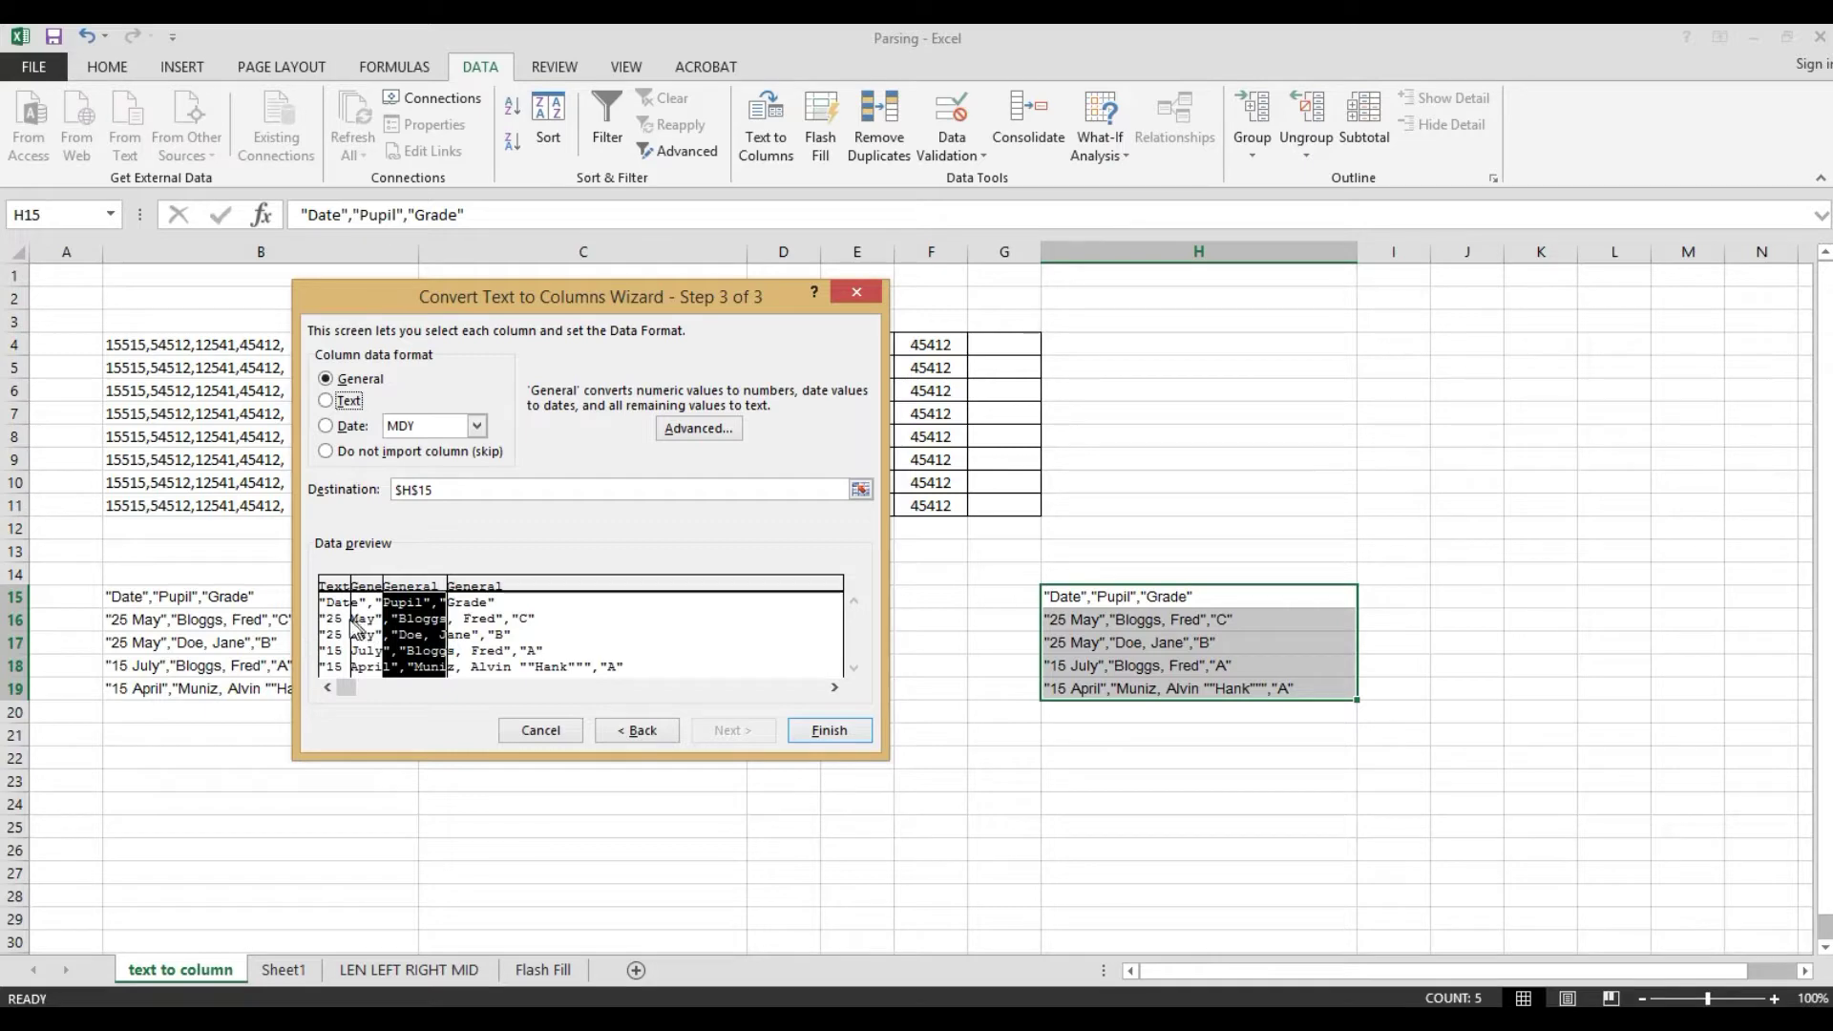
pyautogui.click(356, 625)
pyautogui.click(414, 620)
pyautogui.click(529, 601)
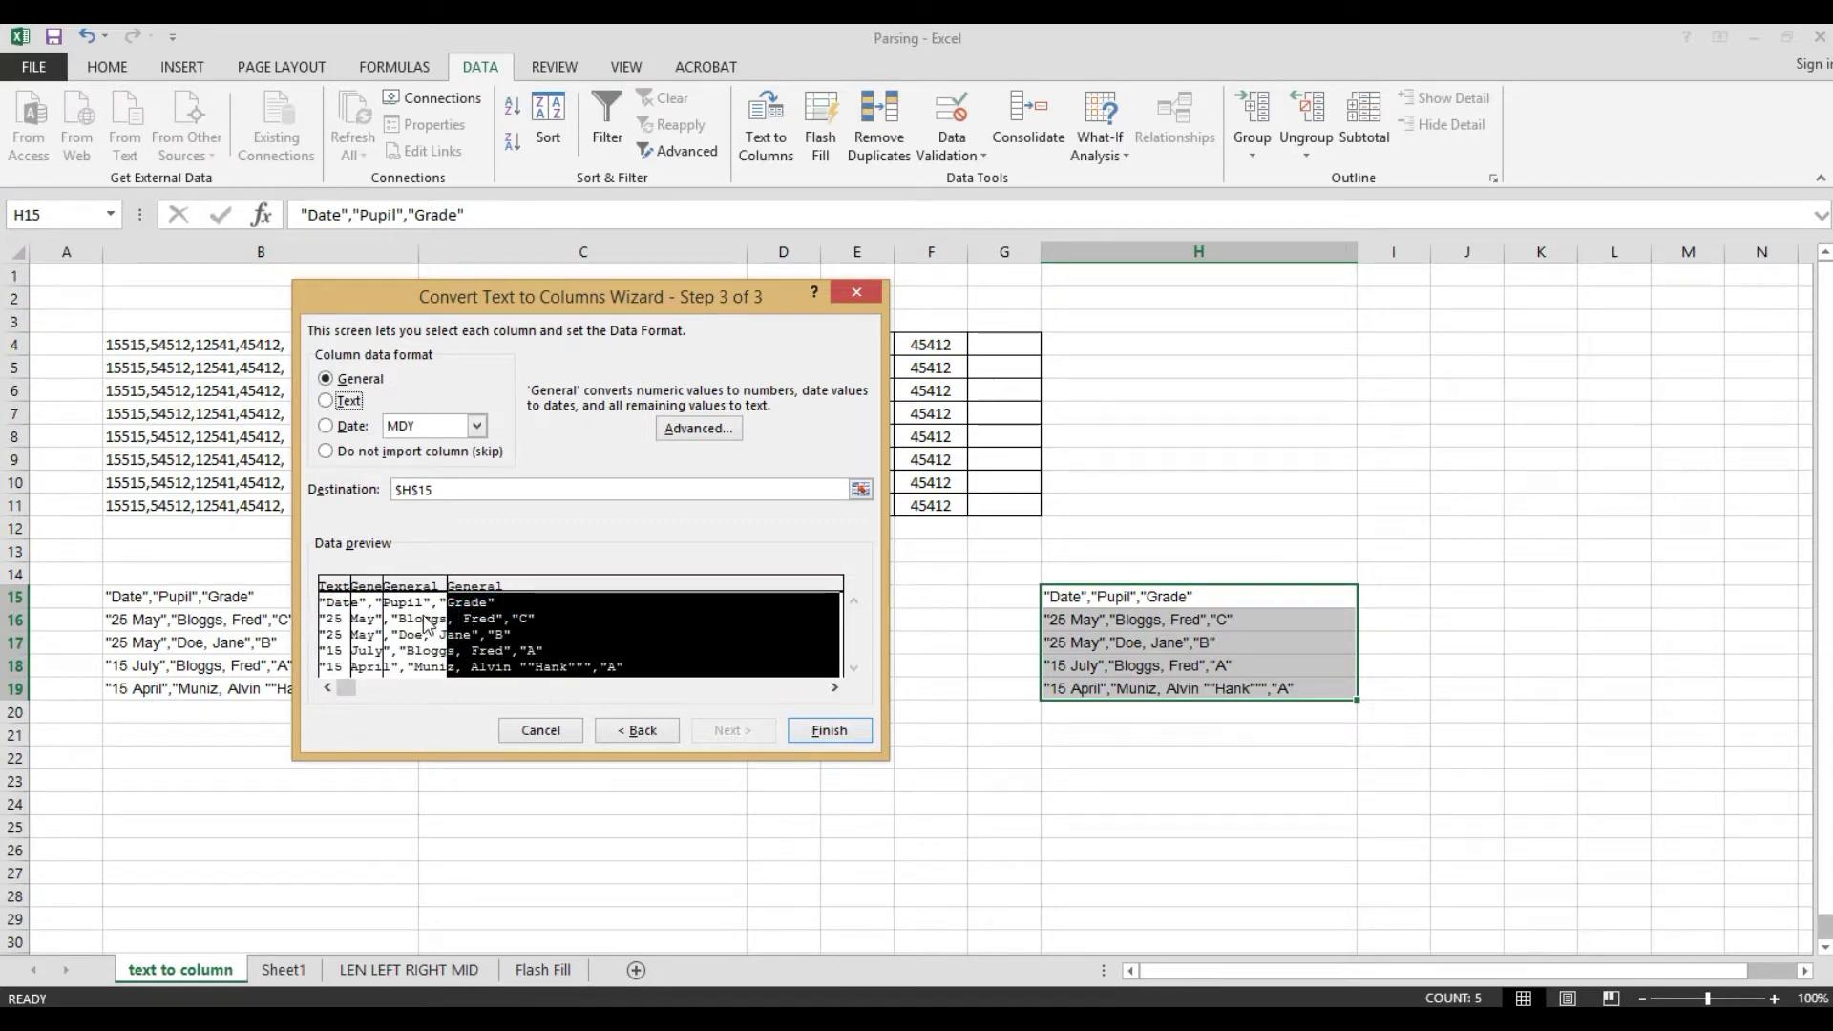
# Finish the fixed-width split and inspect the resulting fragments in I16 and L15.
pyautogui.click(829, 730)
pyautogui.click(1403, 621)
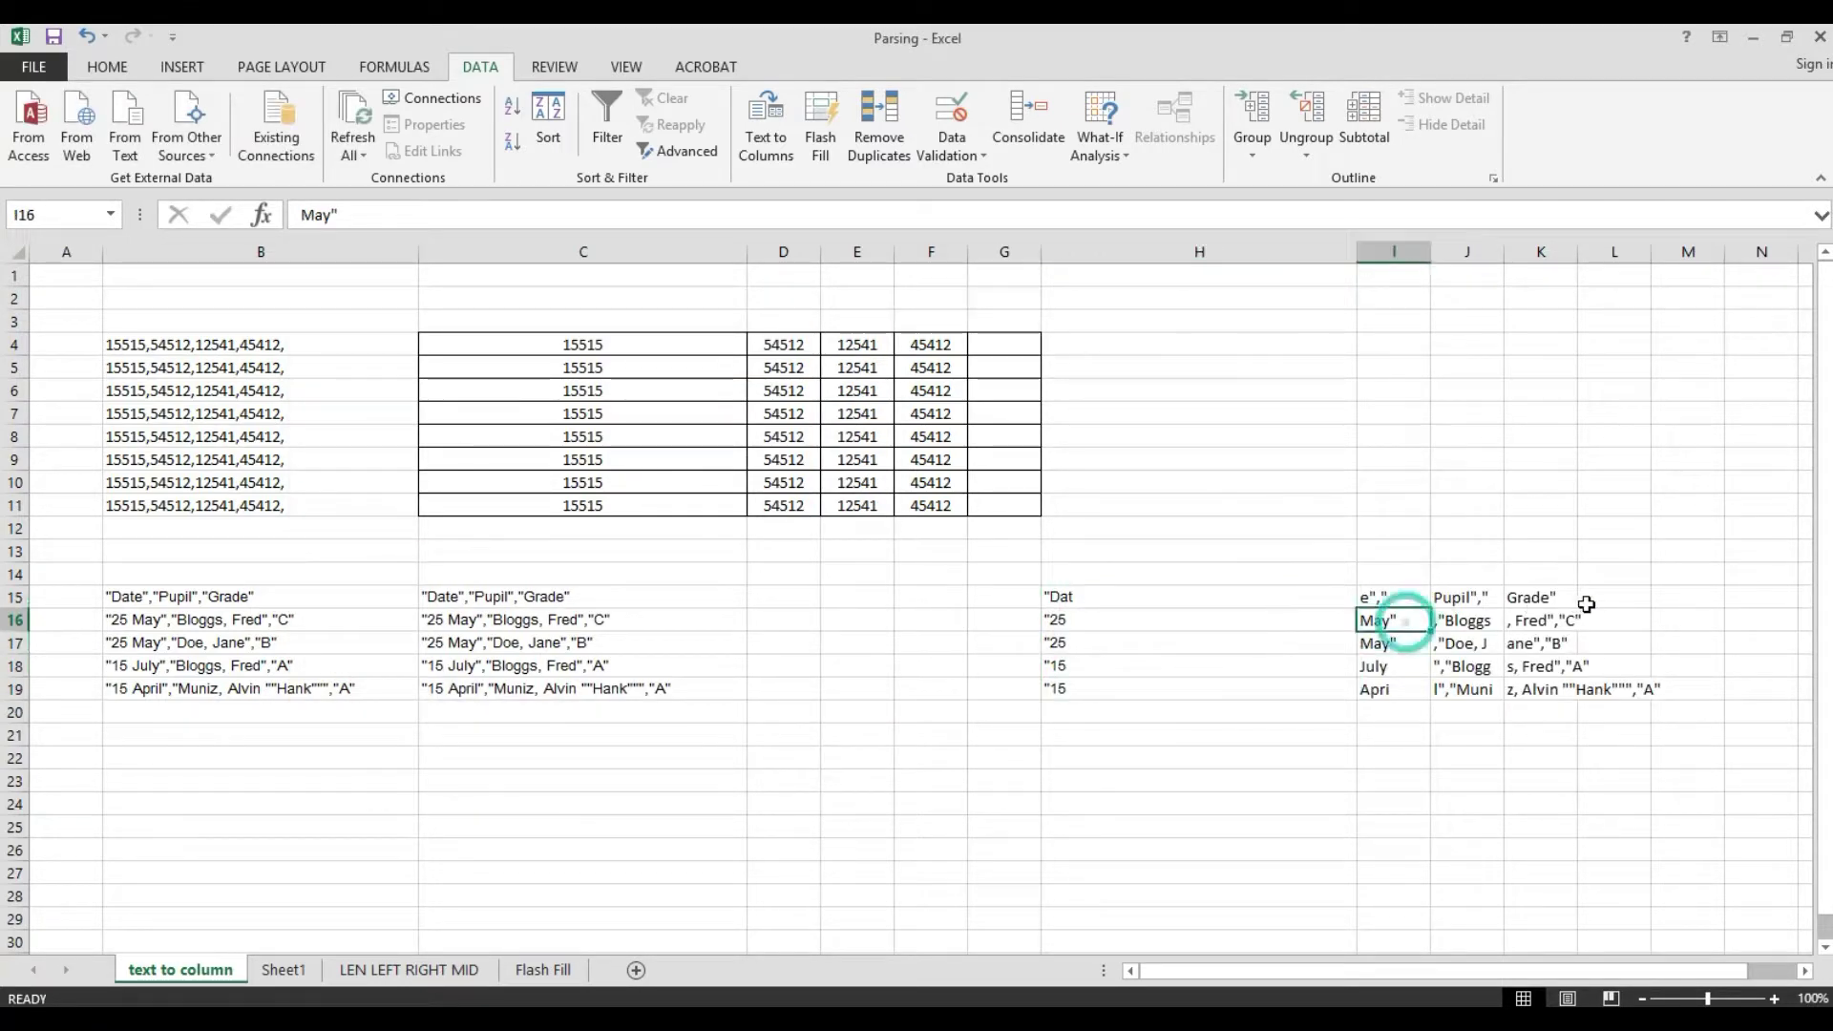
pyautogui.click(1586, 604)
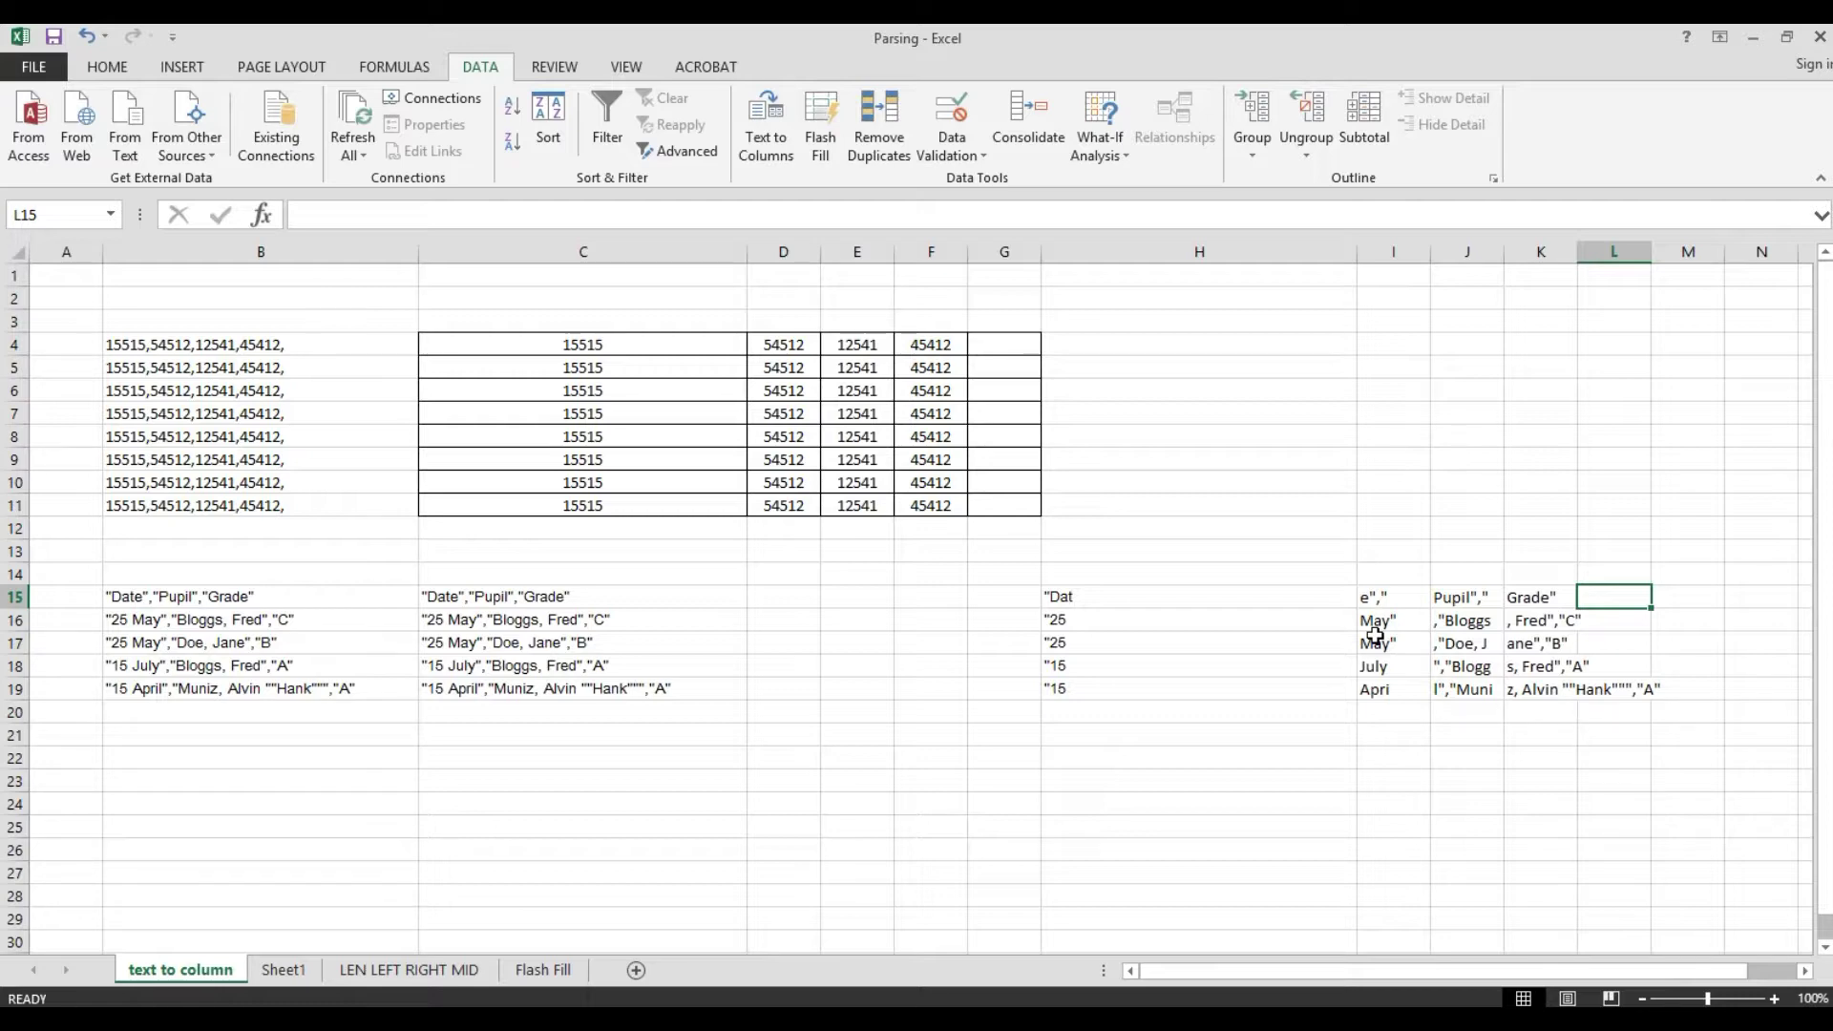
# Undo the fixed-width split and the column H widening.
pyautogui.hotkey('ctrl', 'z')
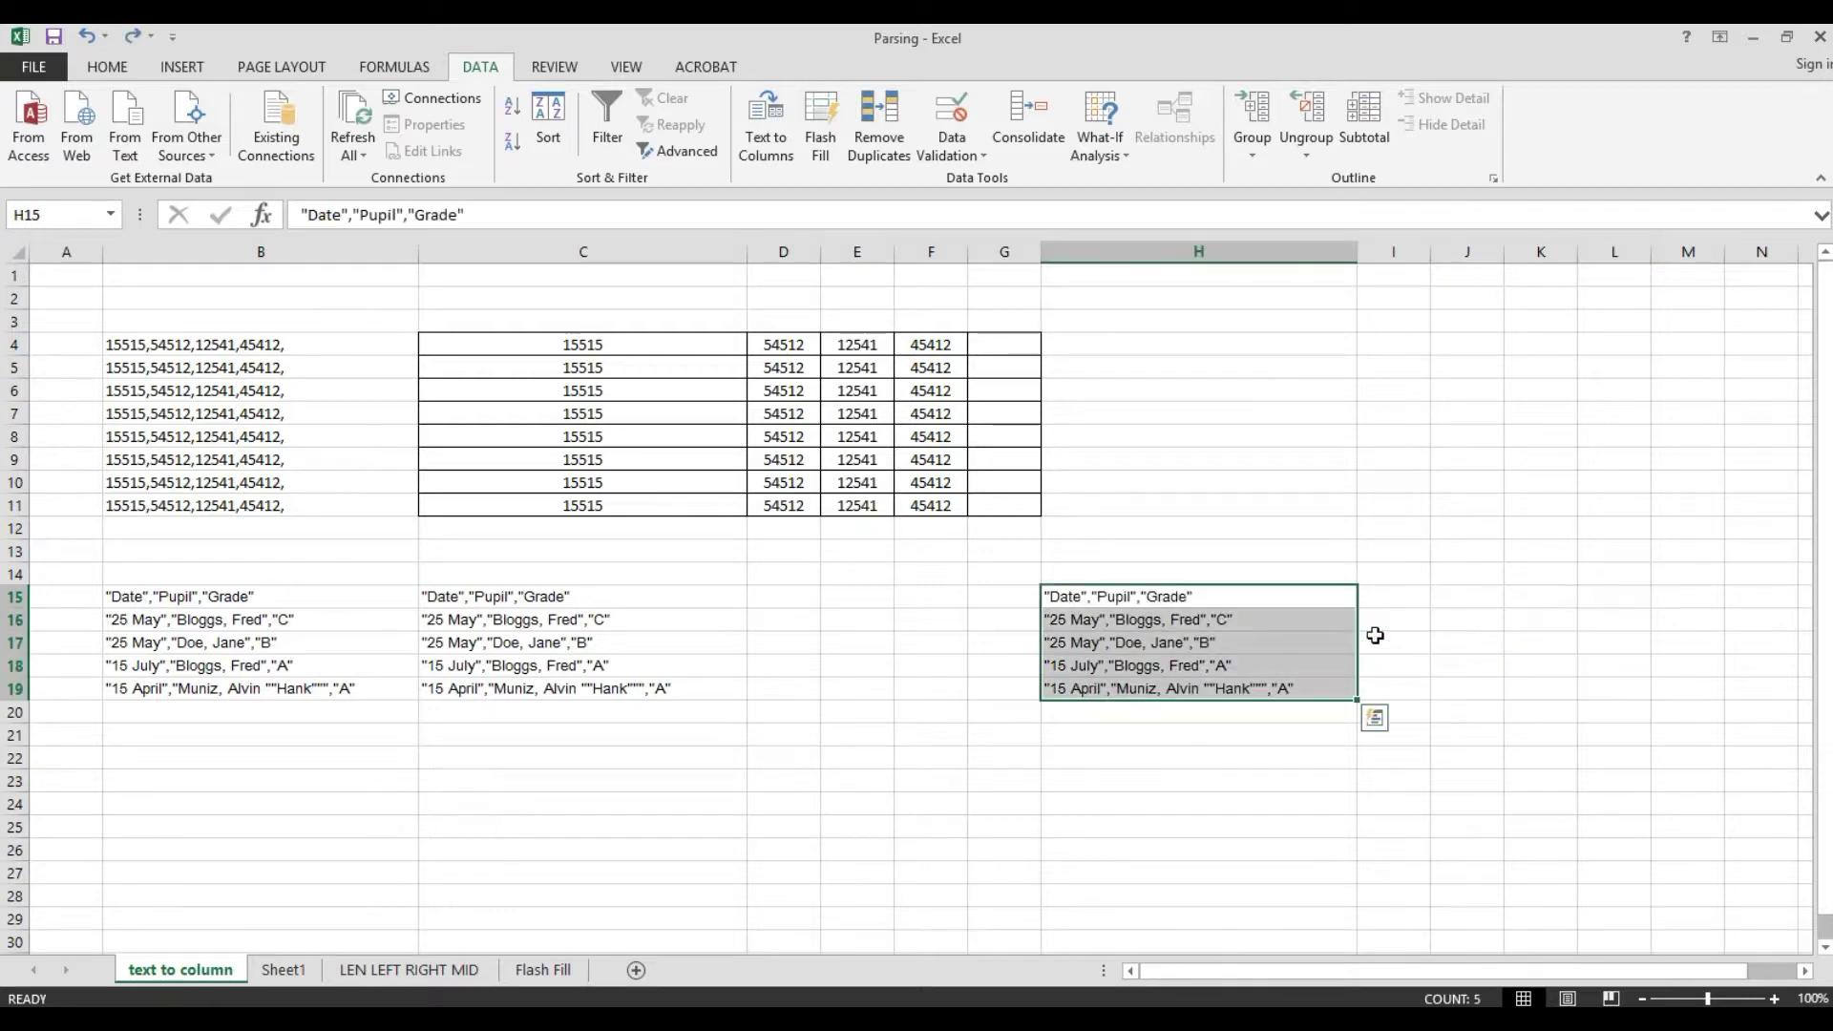
pyautogui.hotkey('ctrl', 'z')
pyautogui.hotkey('ctrl', 'z')
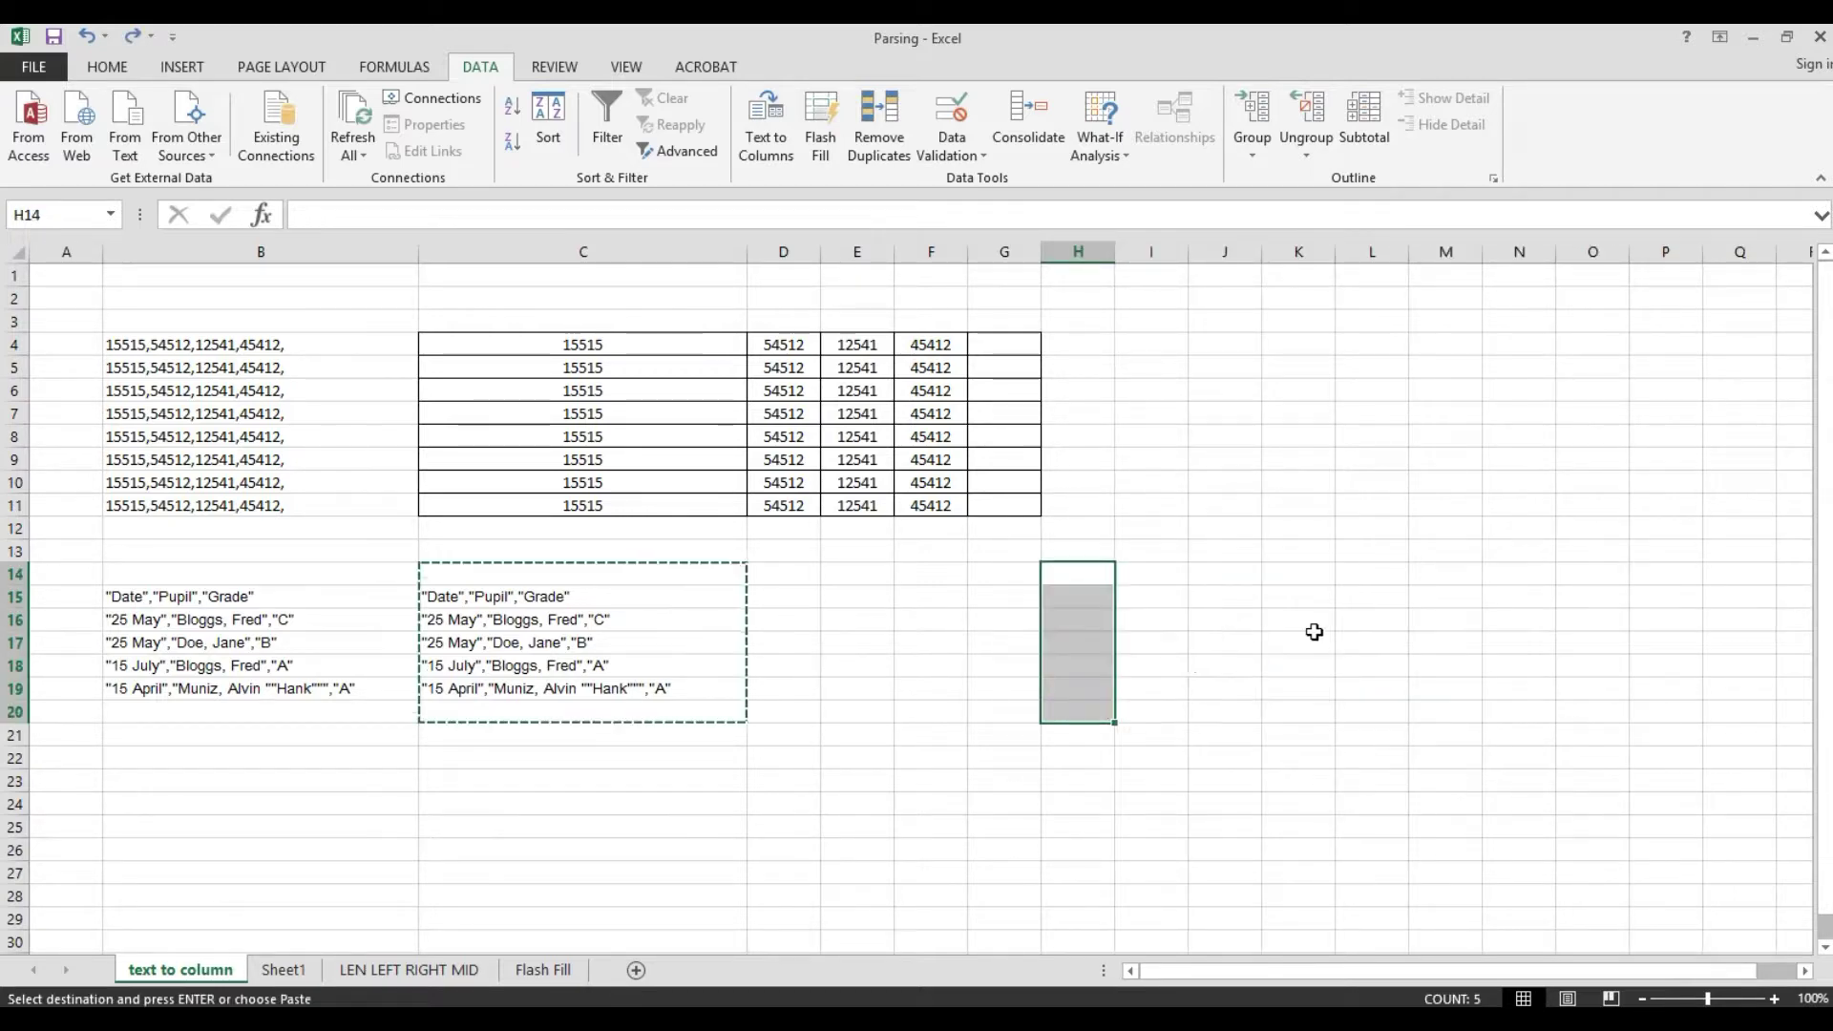
pyautogui.press('Escape')
# Re-copy the quoted rows C15:C19 into H15:H19 and widen column H to fit.
pyautogui.click(504, 595)
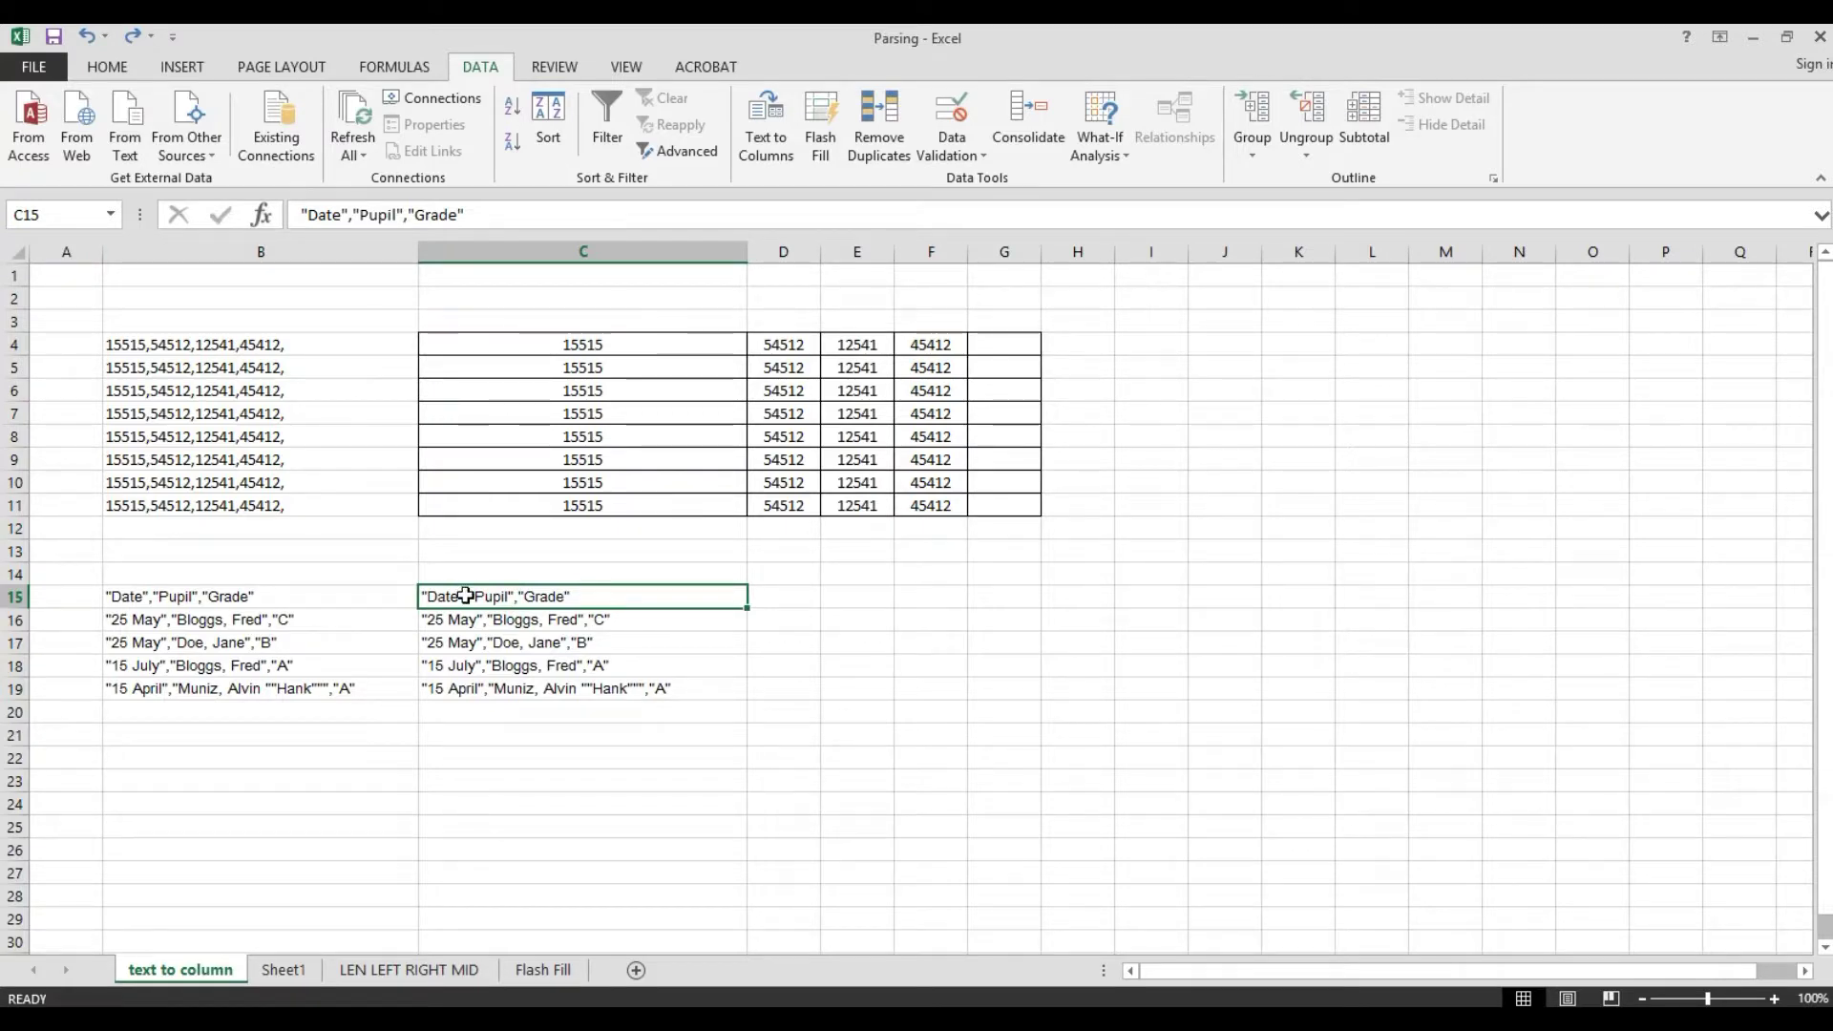
pyautogui.moveTo(467, 596); pyautogui.dragTo(483, 688)
pyautogui.hotkey('ctrl', 'c')
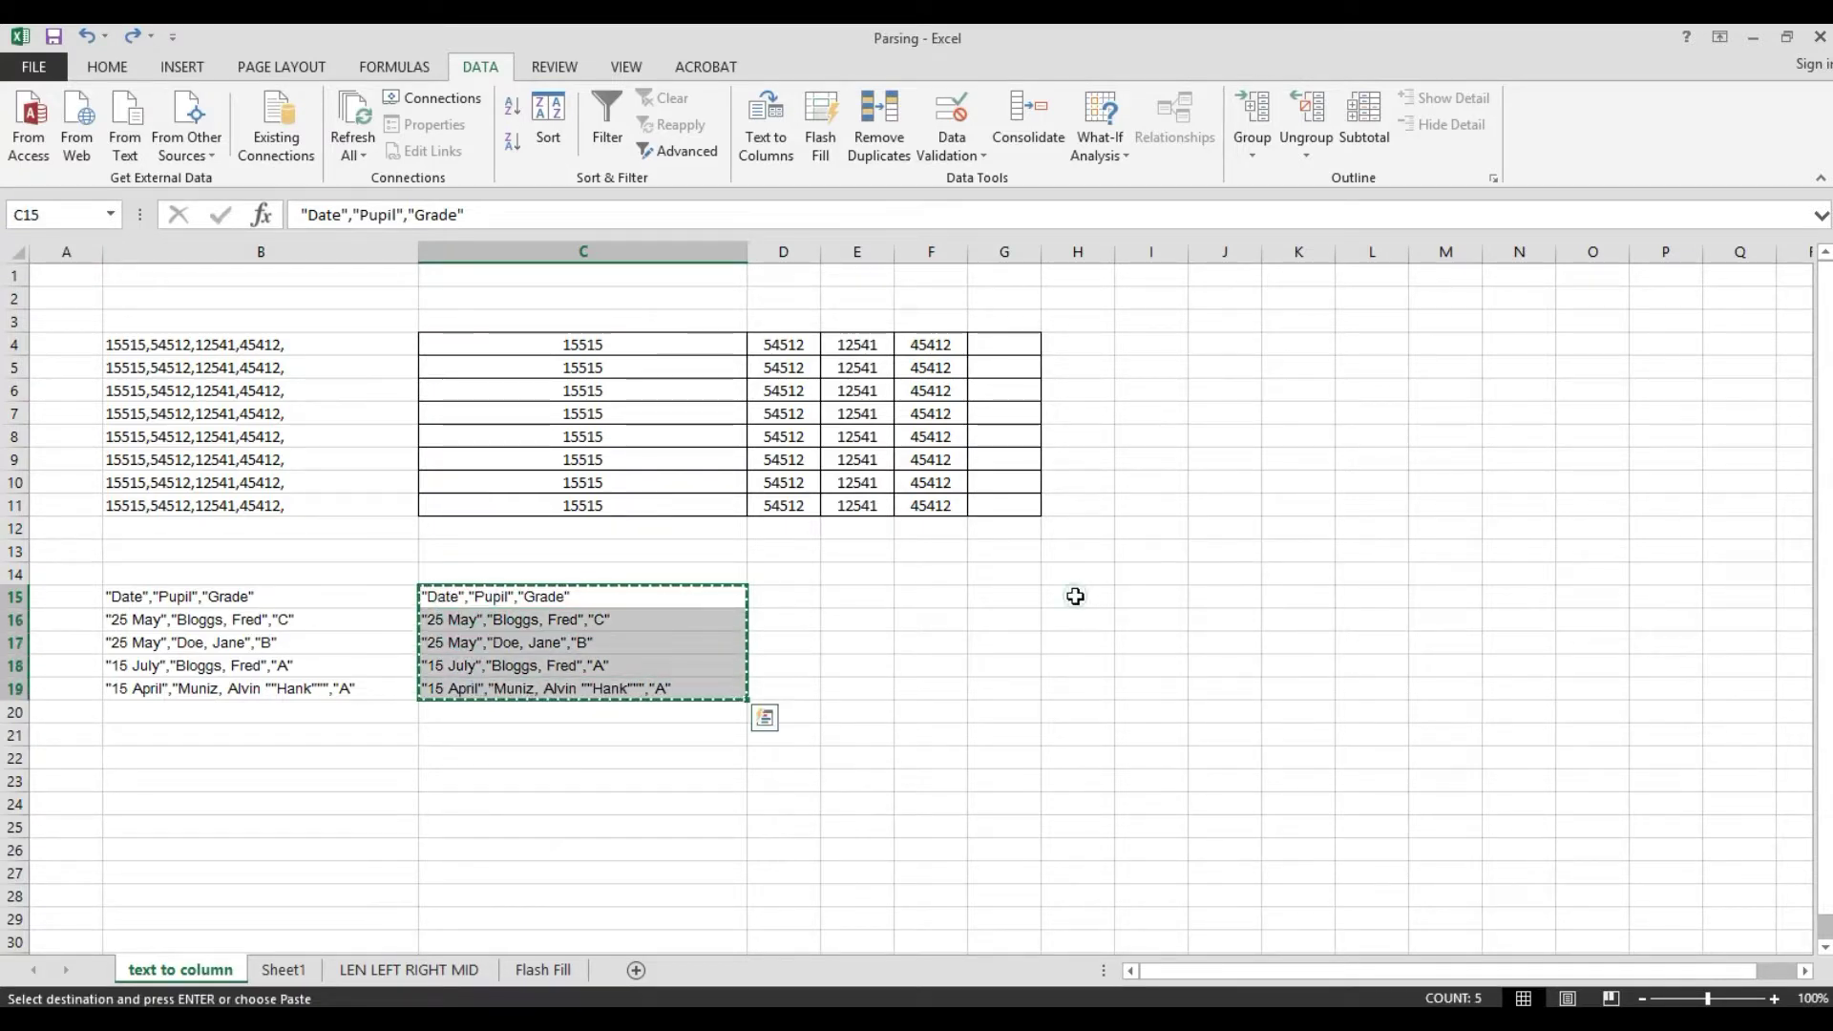
pyautogui.click(1072, 594)
pyautogui.hotkey('ctrl', 'v')
pyautogui.press('Escape')
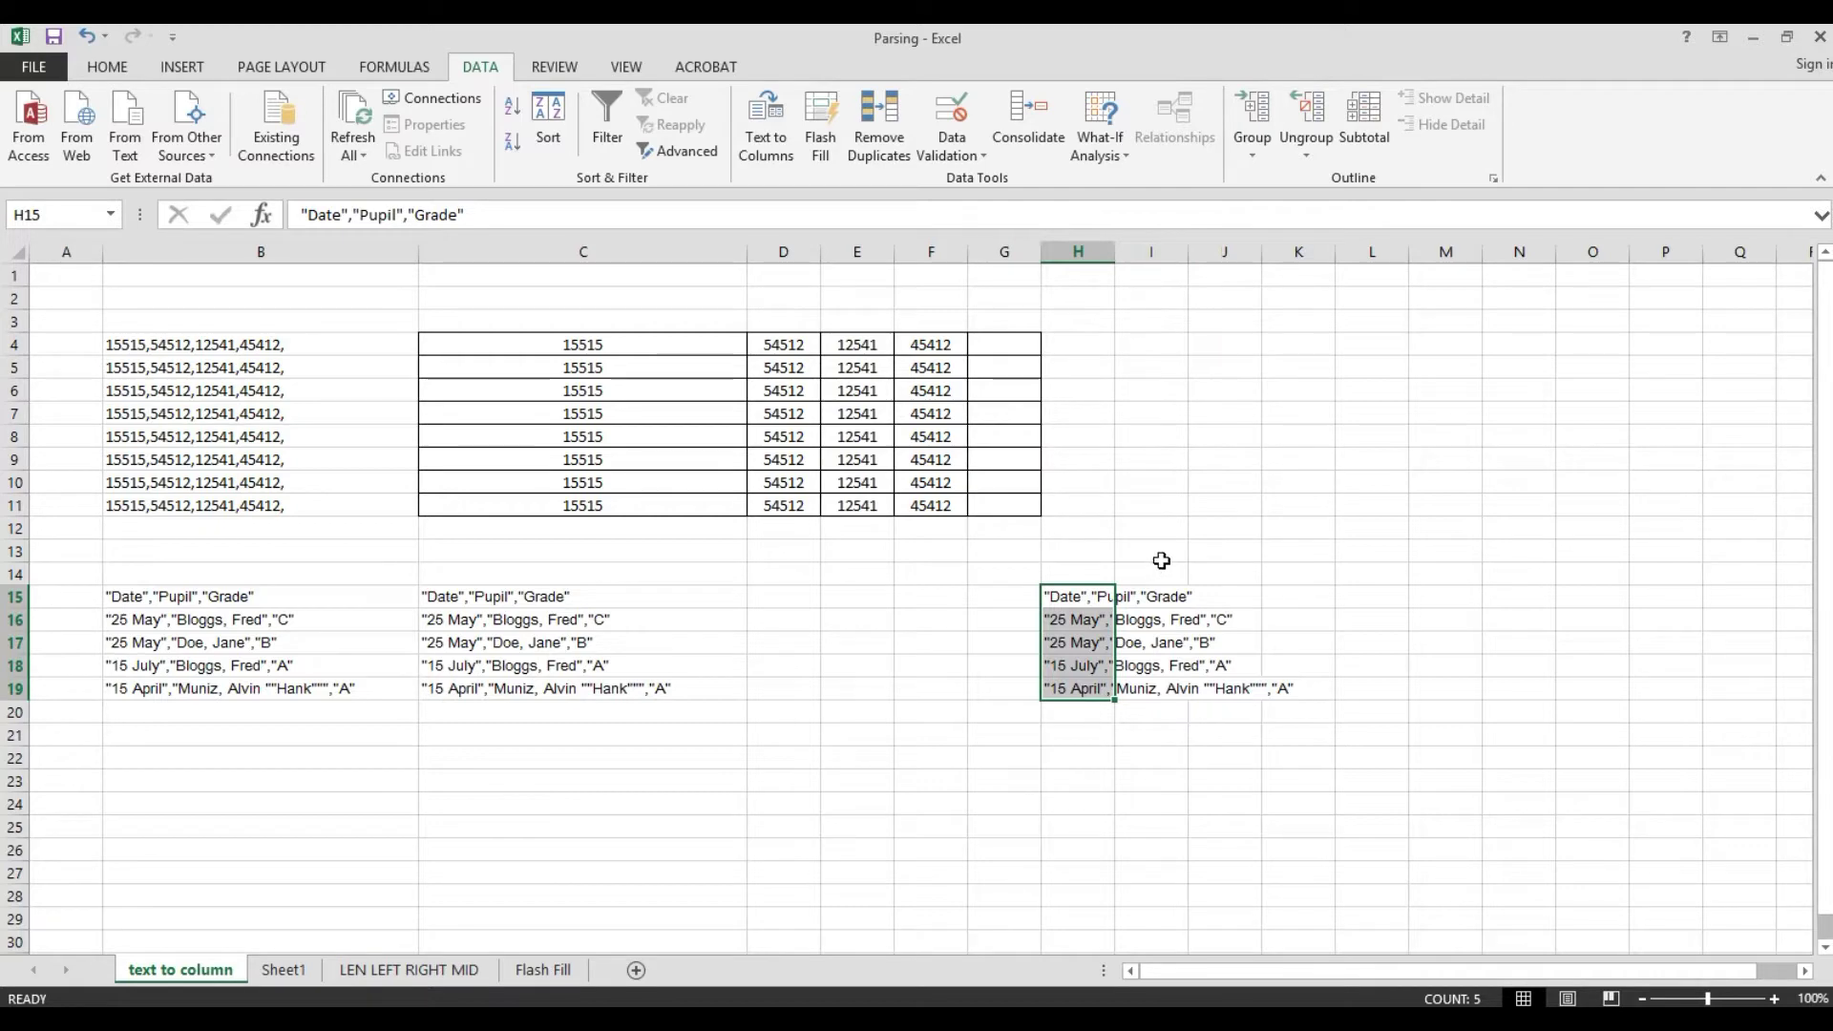
pyautogui.moveTo(1114, 251); pyautogui.dragTo(1380, 323)
pyautogui.moveTo(1114, 594); pyautogui.dragTo(1121, 688)
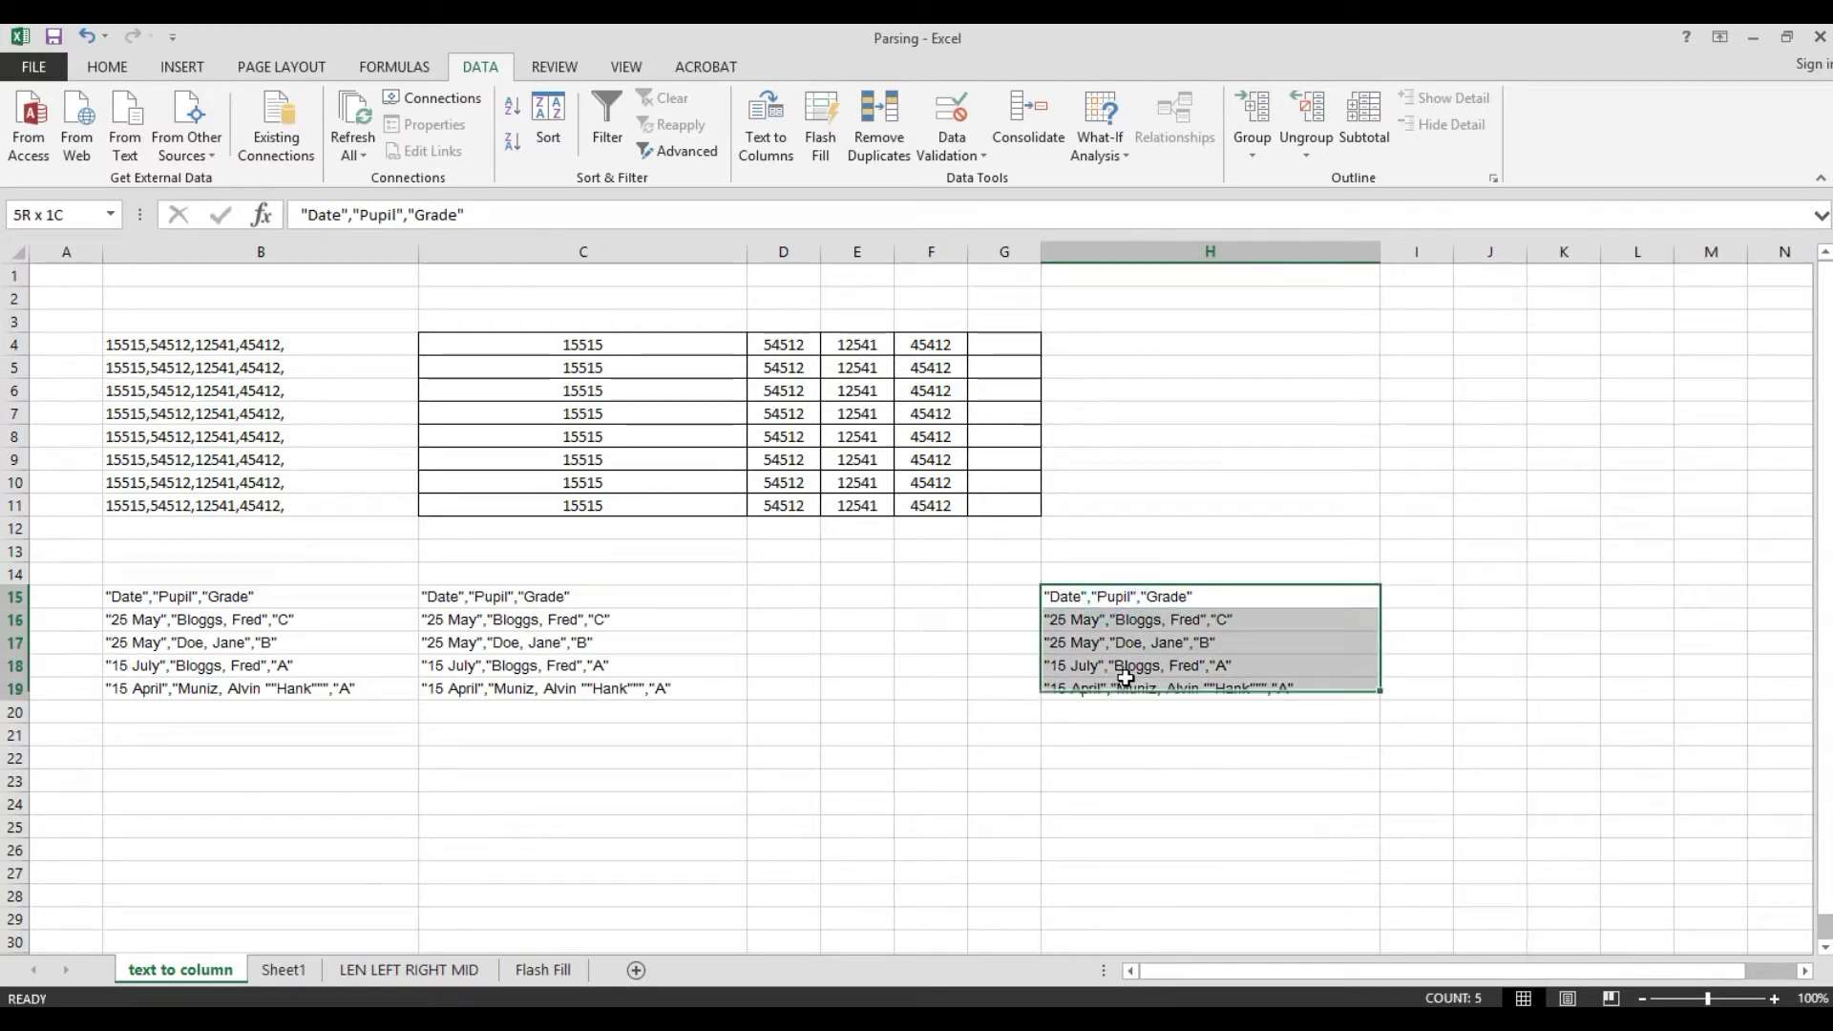
# Run Text to Columns on H15:H19 as Delimited and reach the delimiter settings with Comma.
pyautogui.click(754, 133)
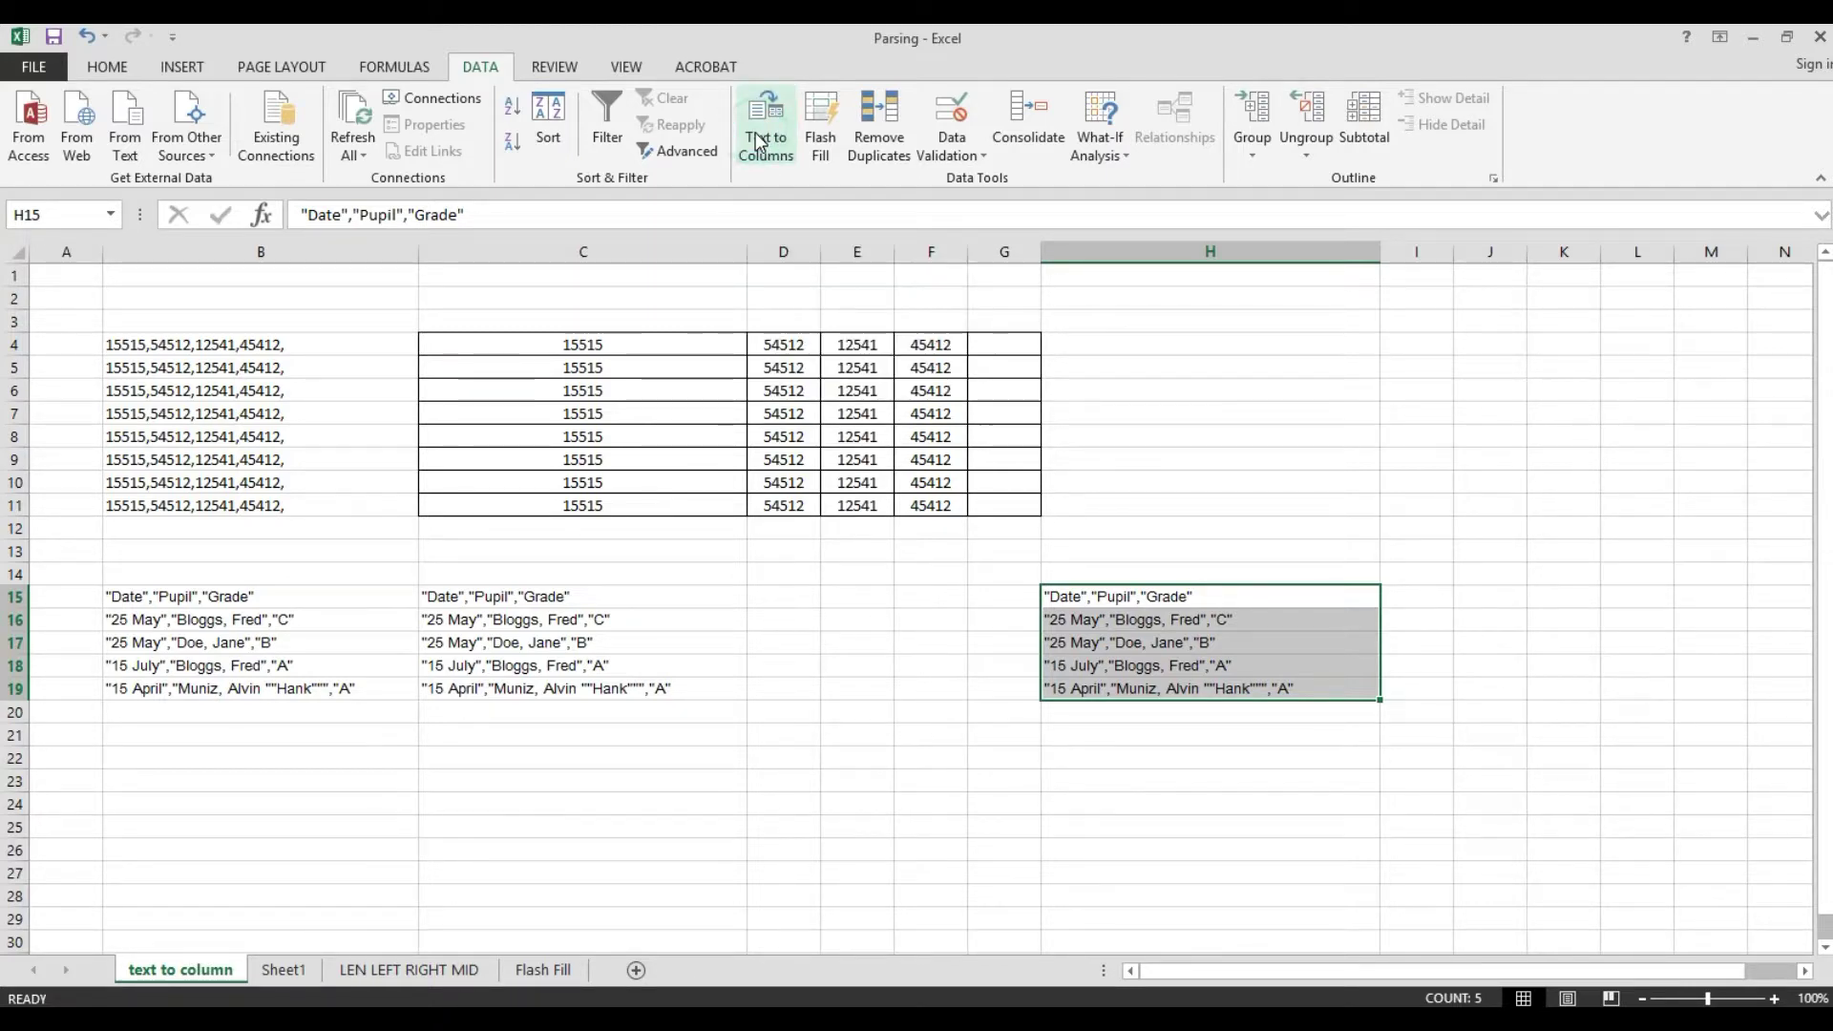
pyautogui.moveTo(525, 298); pyautogui.dragTo(469, 198)
pyautogui.click(678, 630)
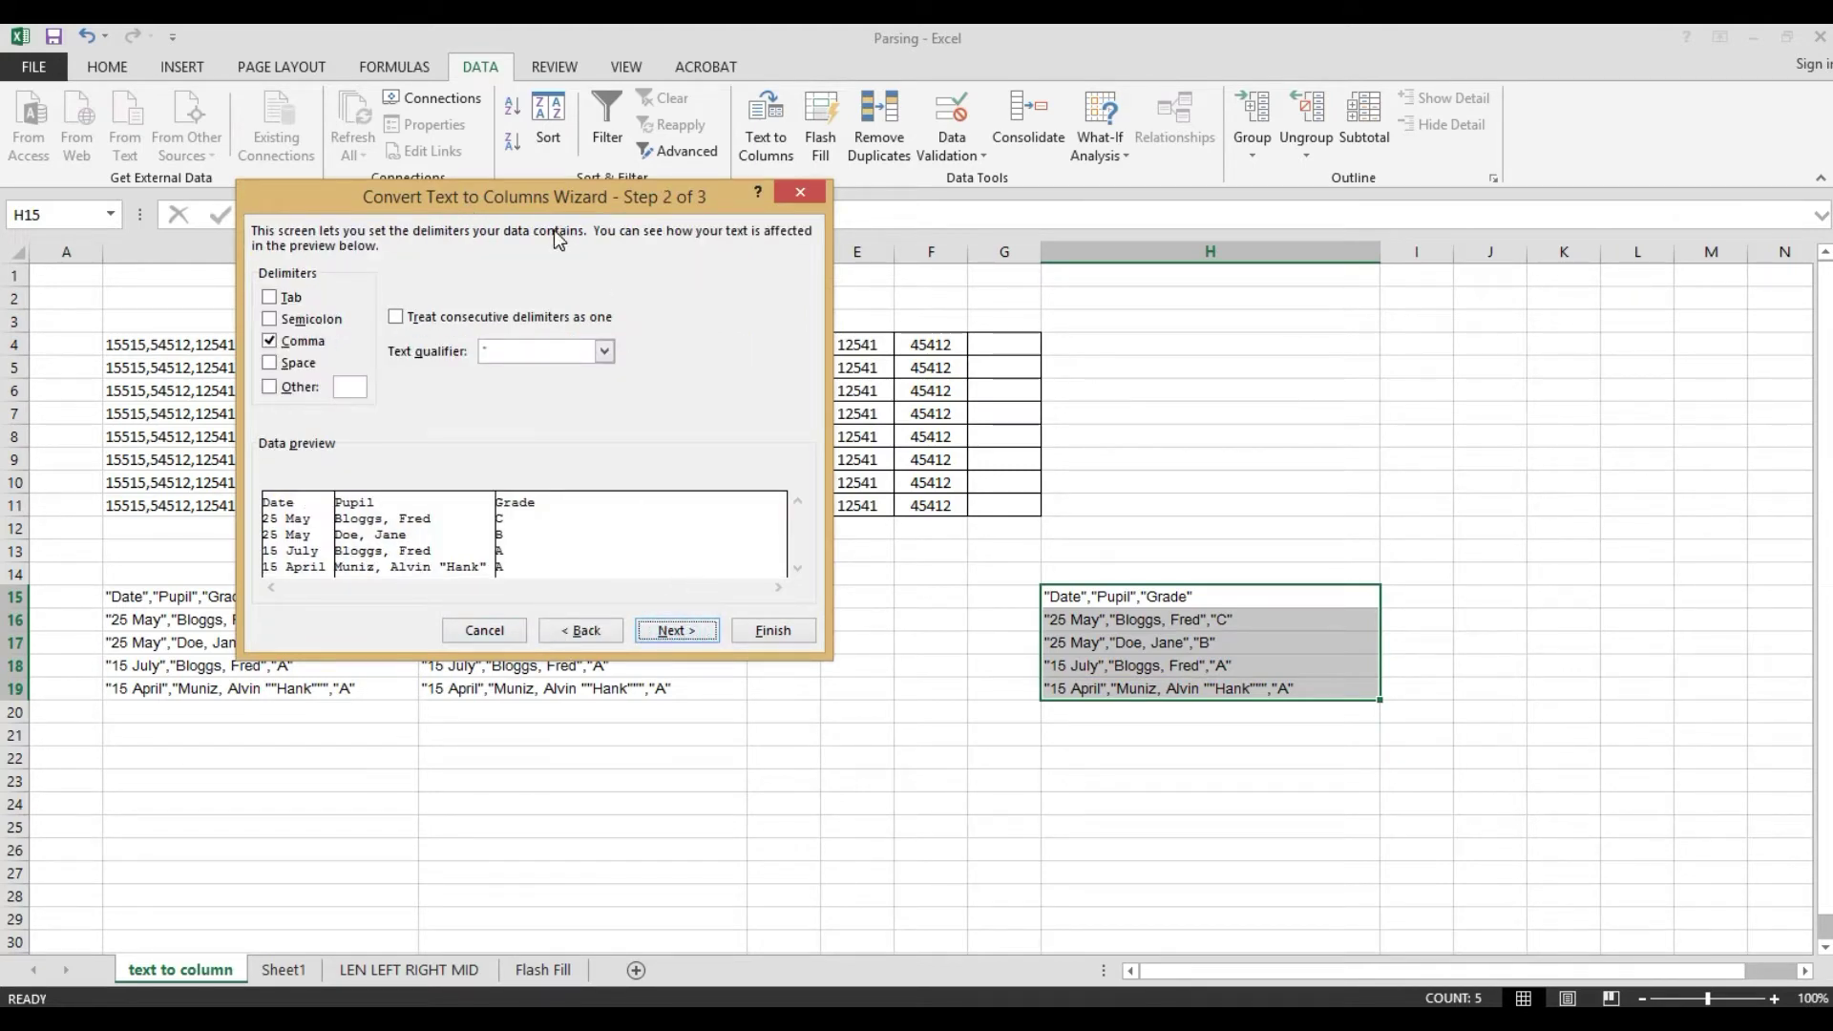
pyautogui.moveTo(529, 199); pyautogui.dragTo(585, 249)
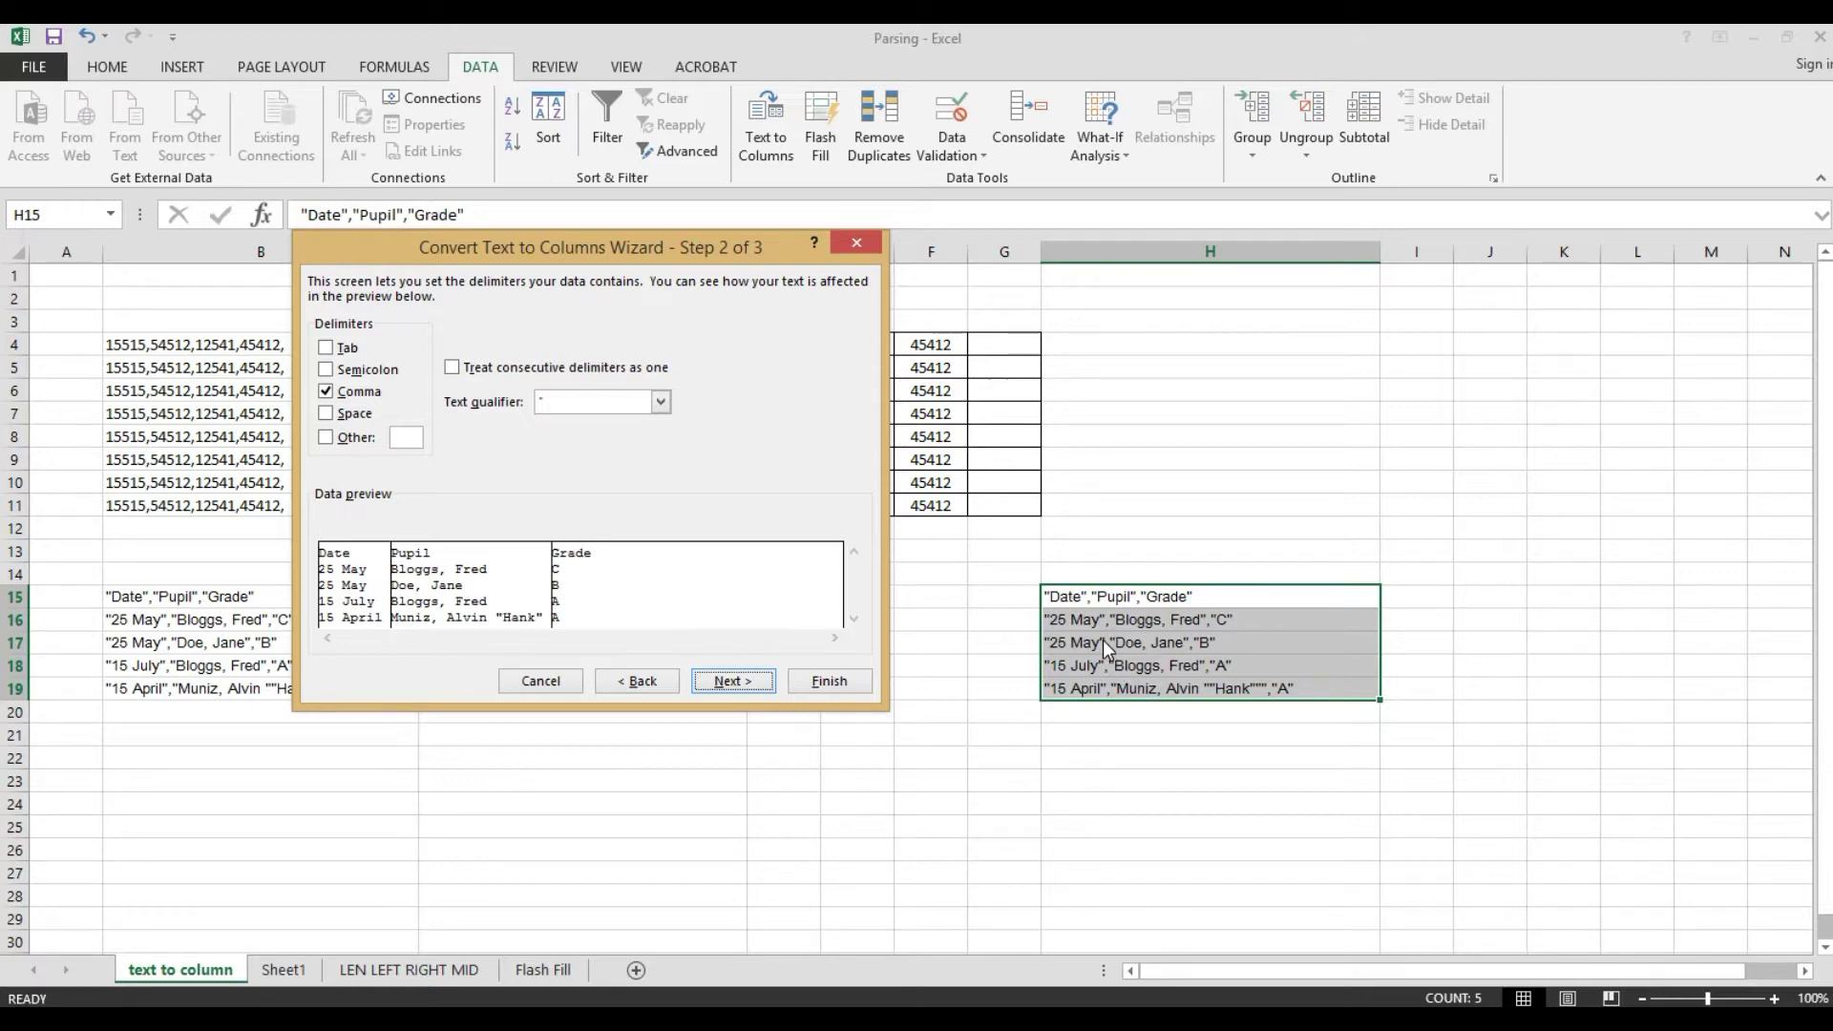
# Add a double quote (") as an Other delimiter alongside Comma and finish the split.
pyautogui.click(325, 439)
pyautogui.write('"')
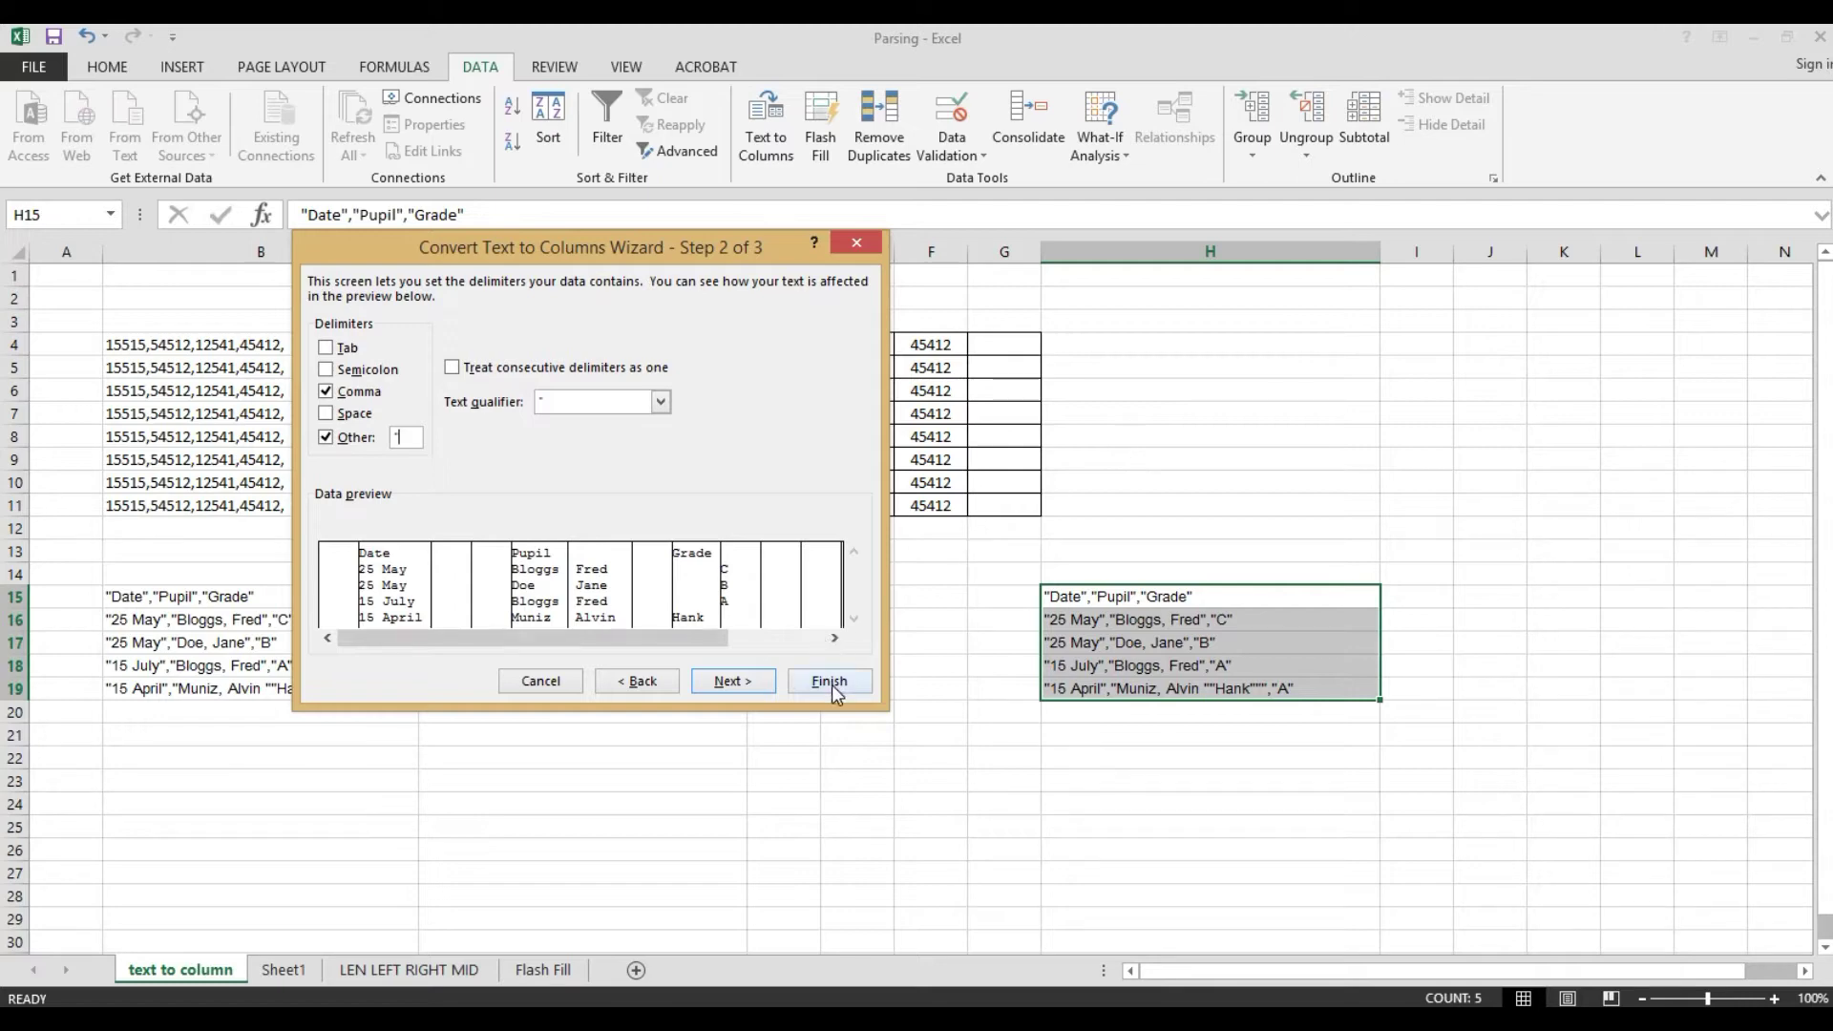
pyautogui.click(724, 683)
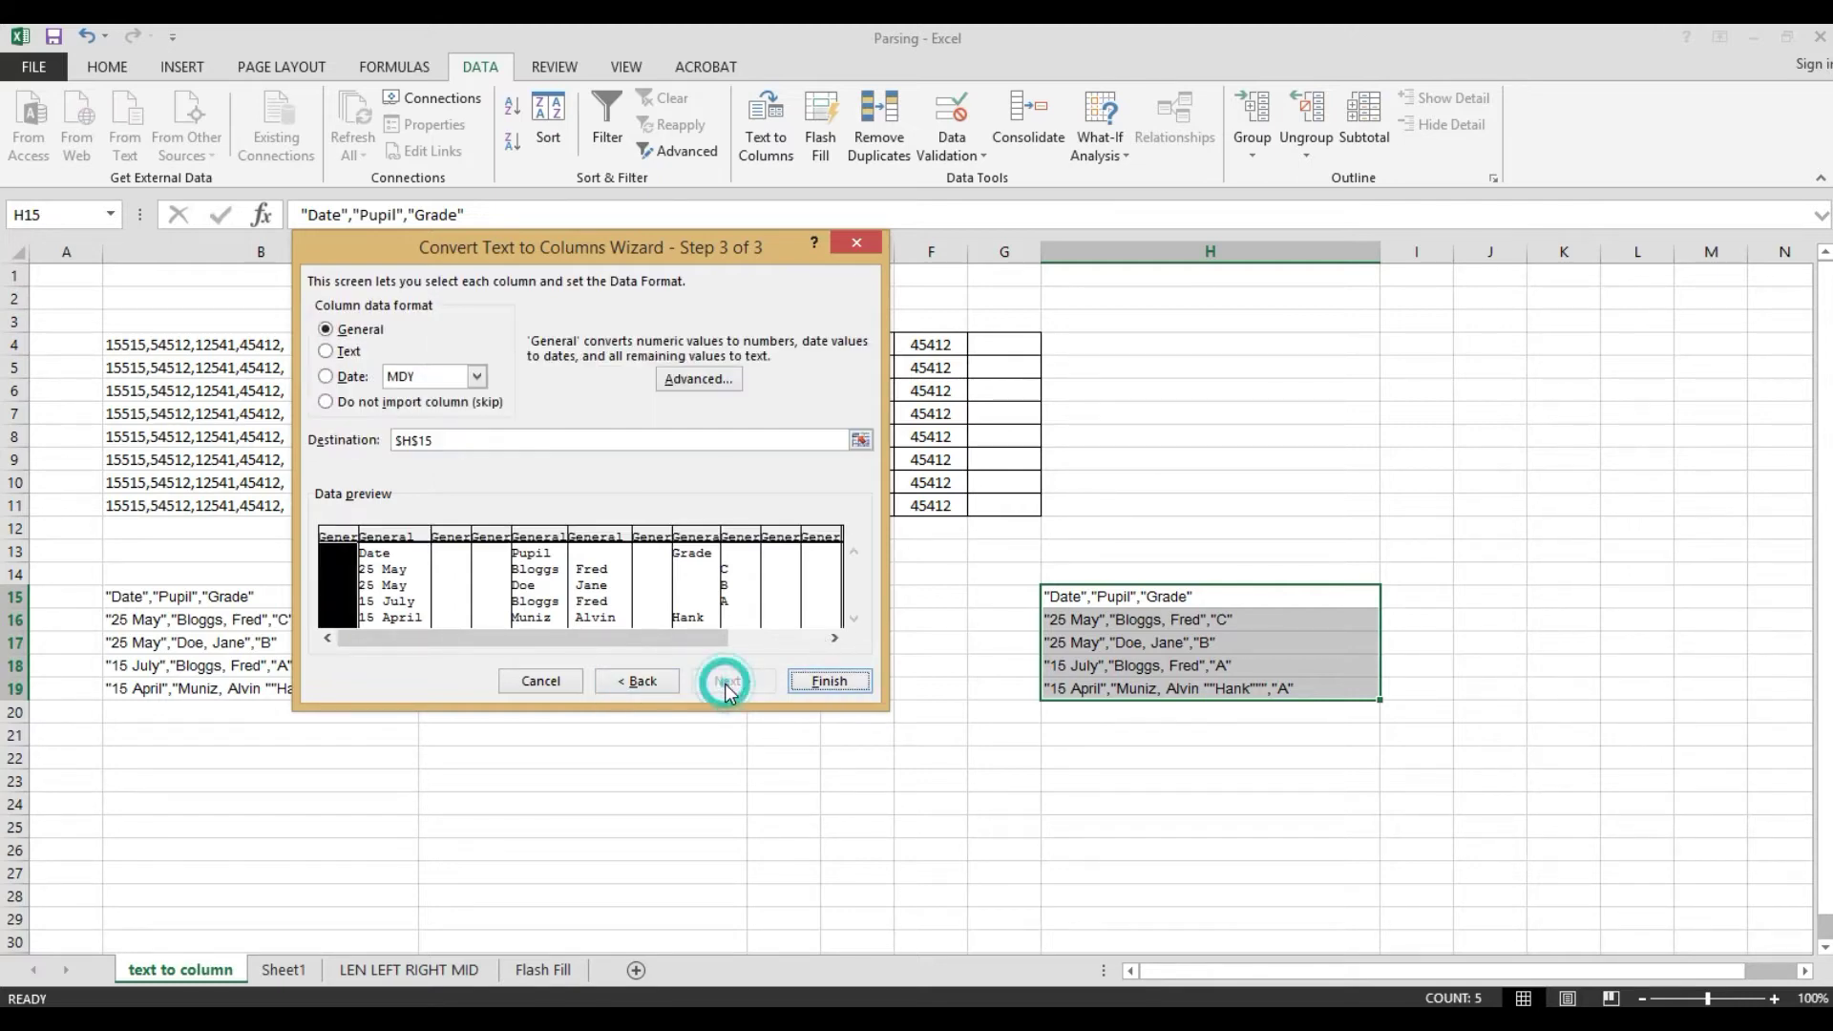
pyautogui.click(643, 684)
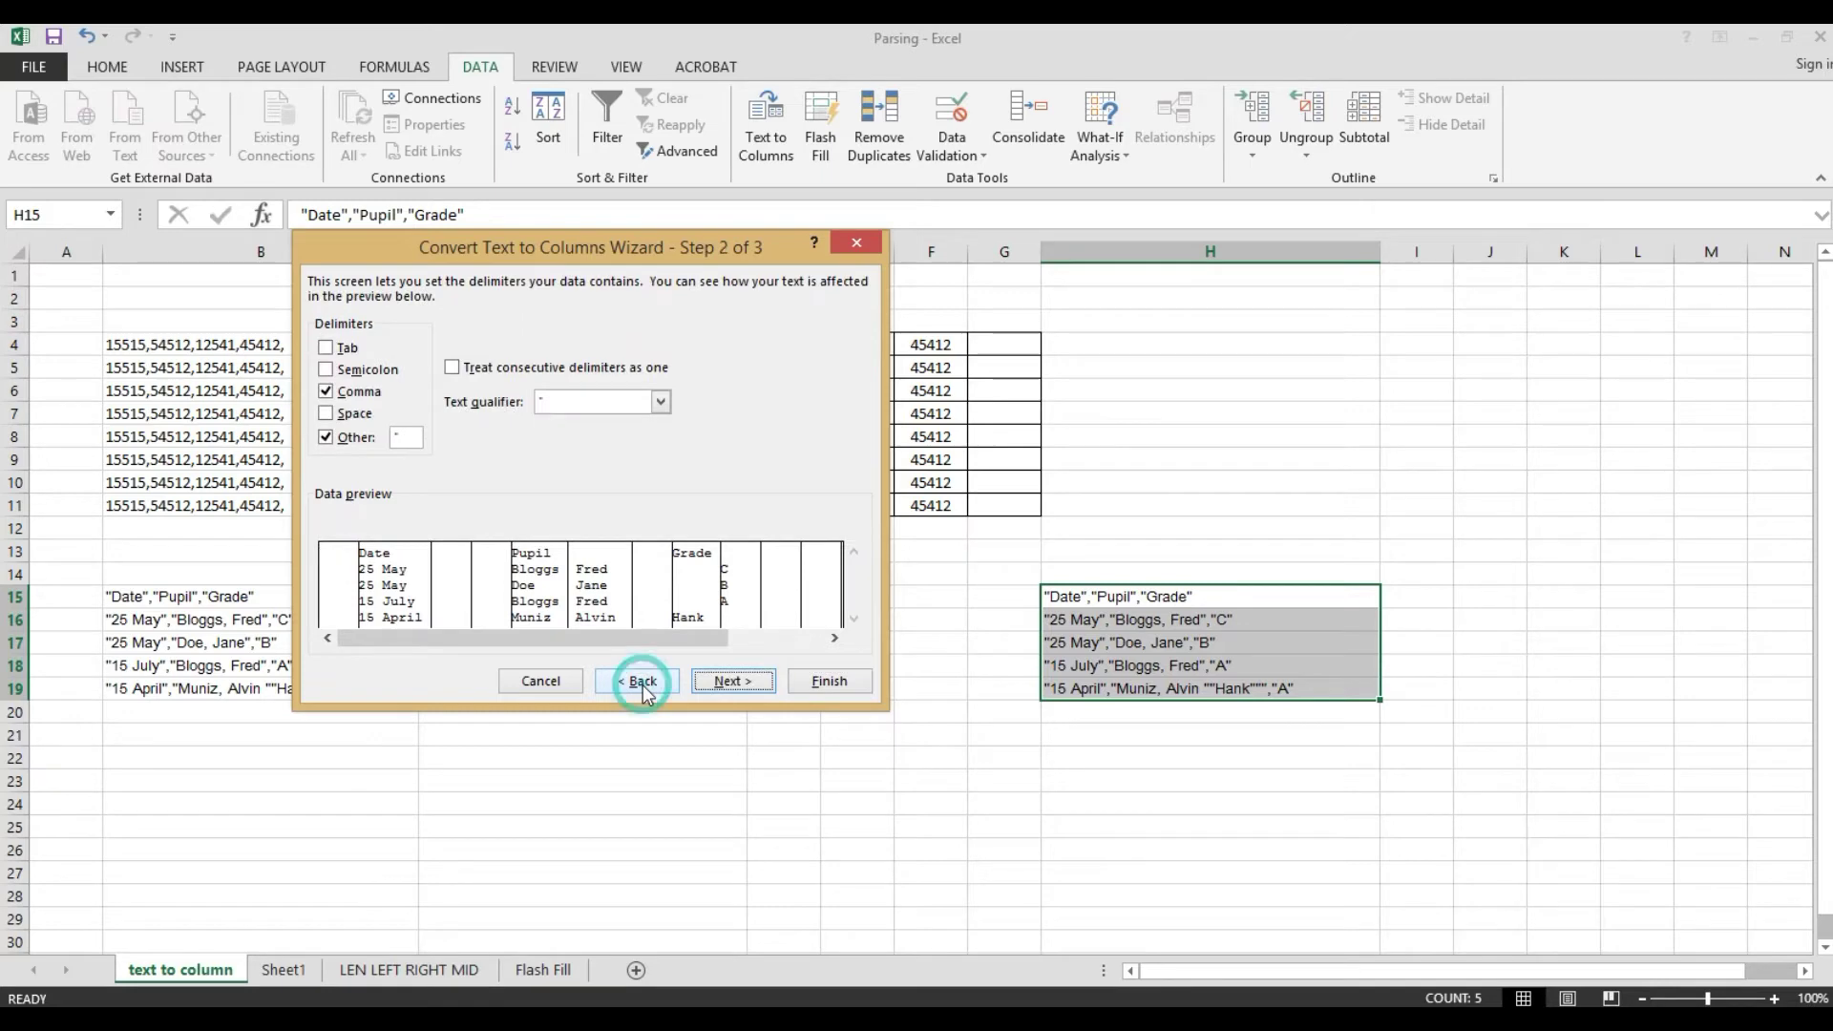
pyautogui.click(831, 680)
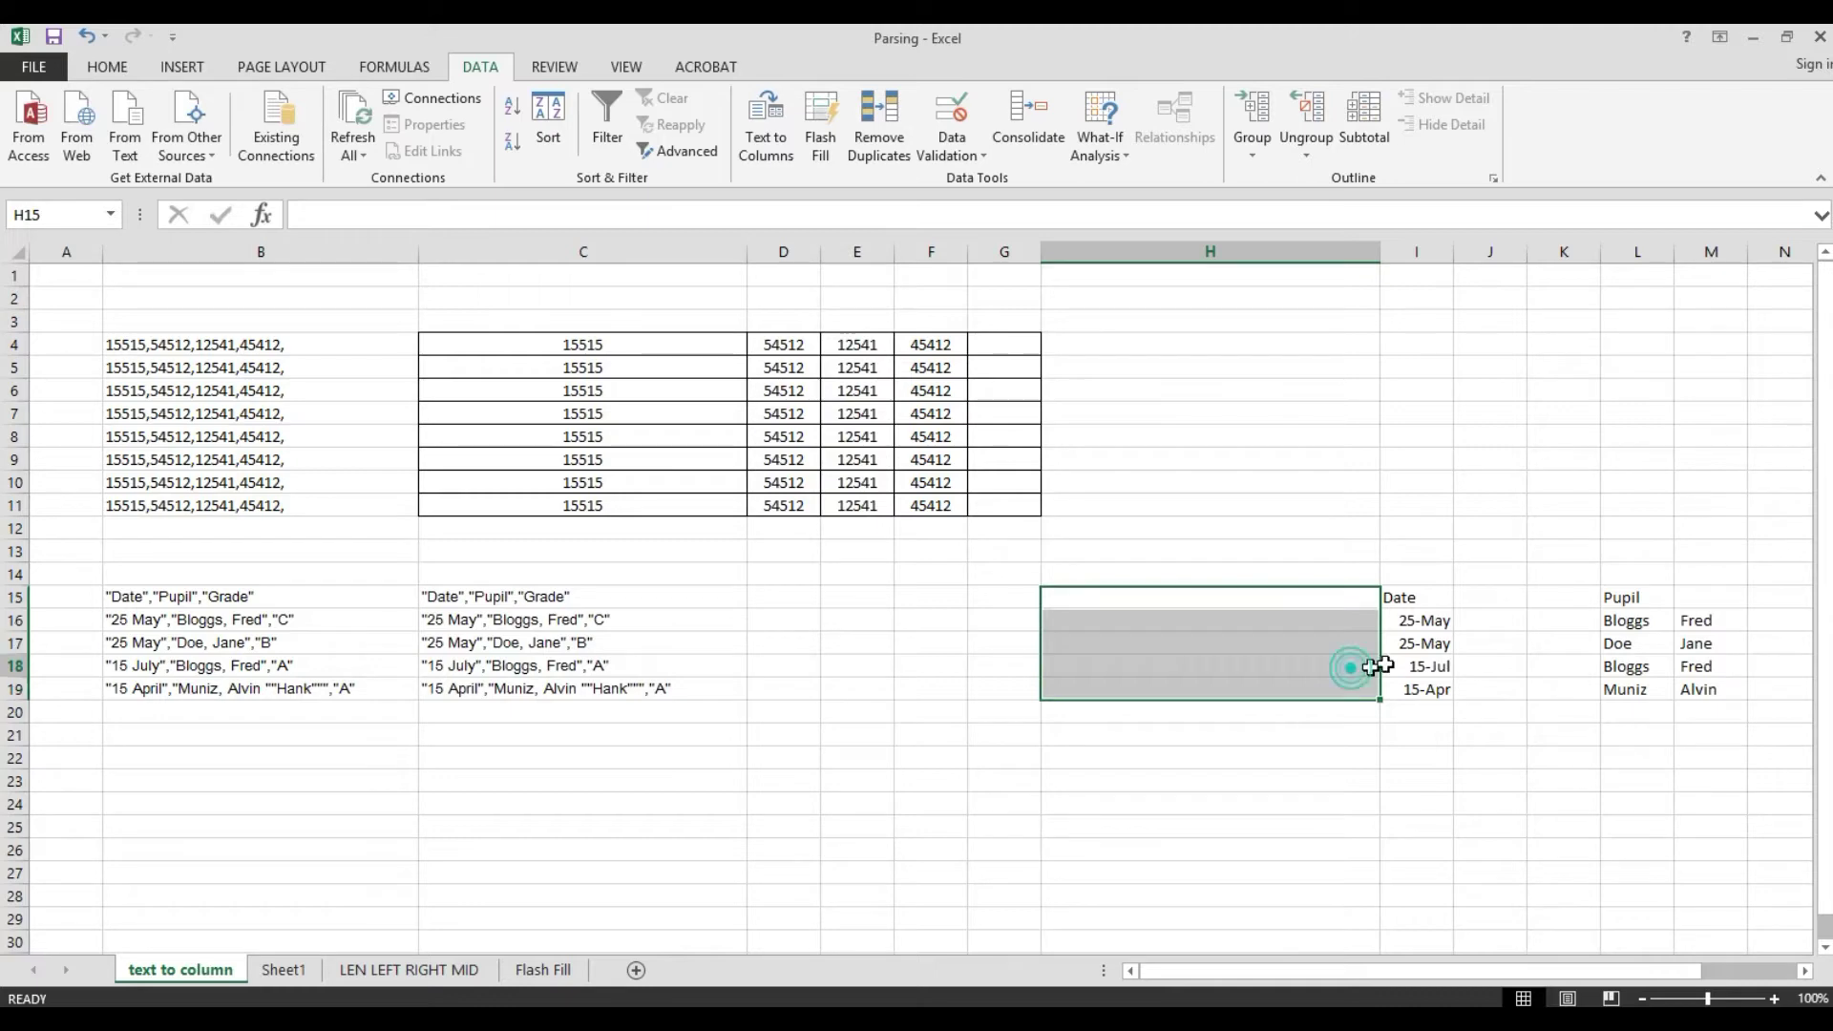
# Review the split results starting from the converted date in I18.
pyautogui.click(1384, 666)
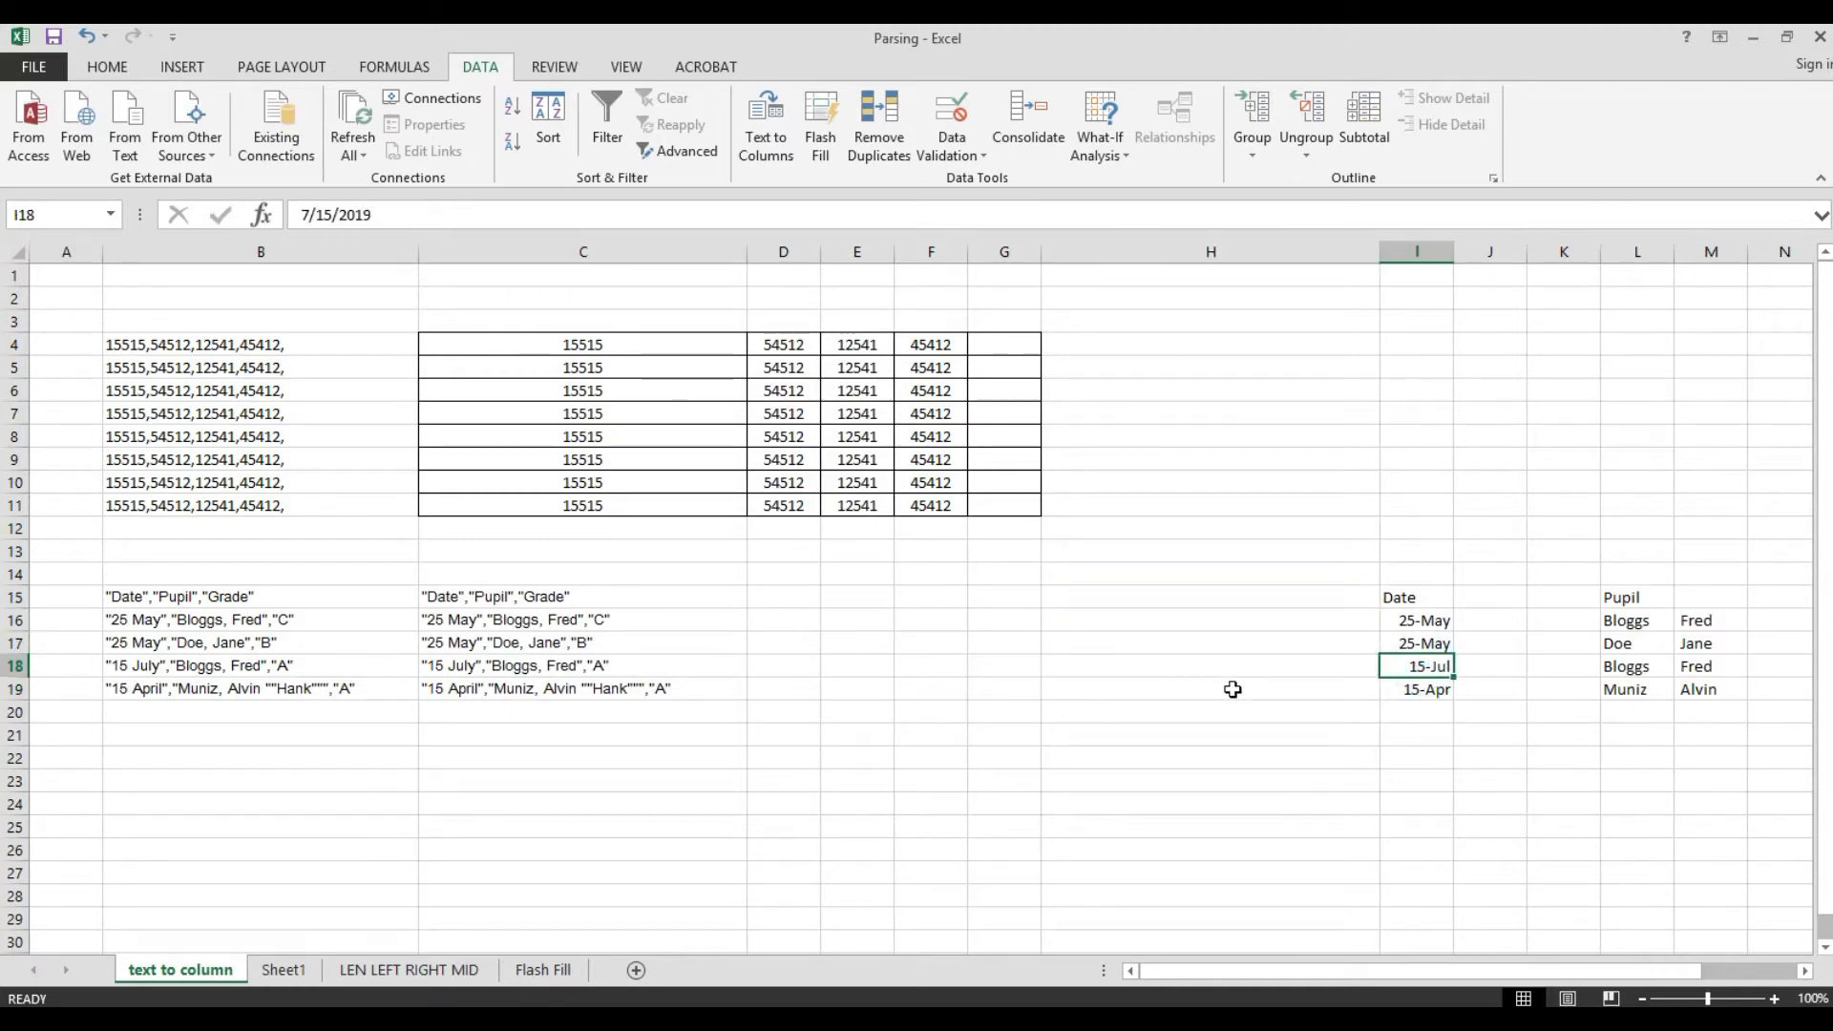
pyautogui.press('Right')
pyautogui.press('Right')
pyautogui.press('Right')
pyautogui.press('Right')
pyautogui.press('Right')
pyautogui.press('Right')
pyautogui.press('Right')
pyautogui.press('Right')
pyautogui.press('Right')
pyautogui.press('Right')
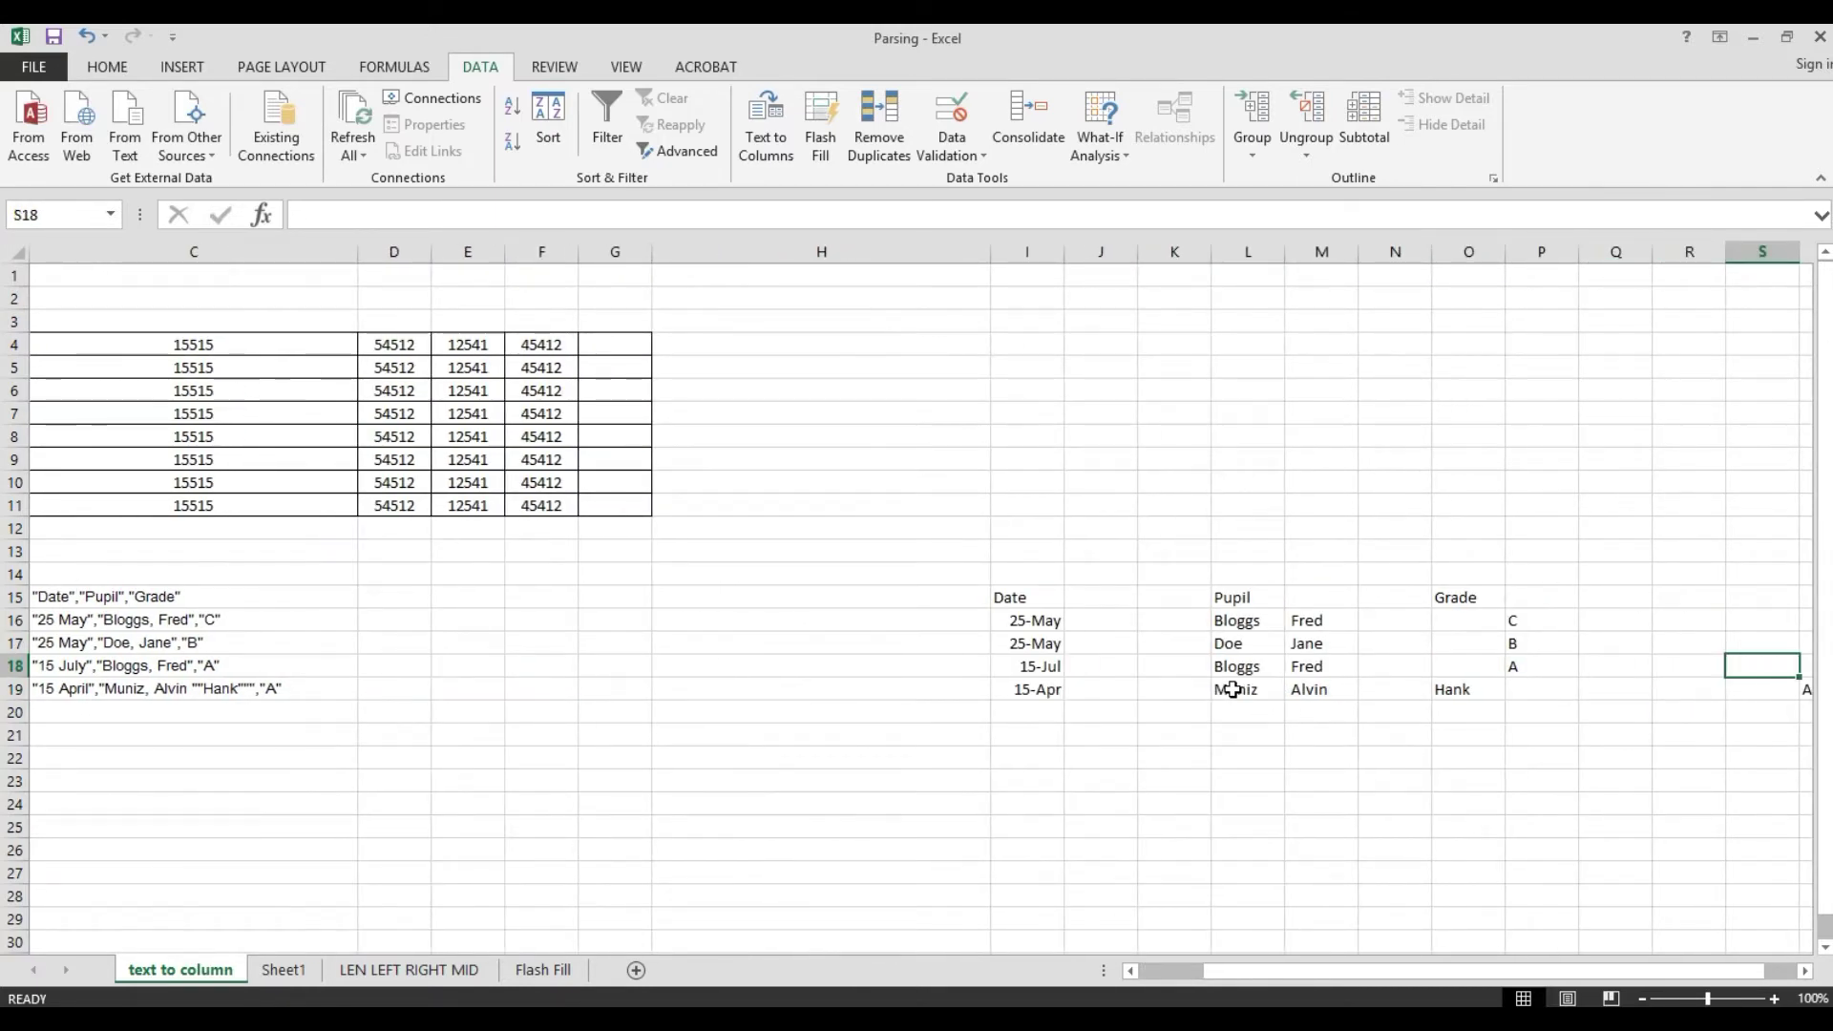
pyautogui.press('Right')
pyautogui.press('Right')
pyautogui.press('Right')
pyautogui.press('Down')
pyautogui.press('Down')
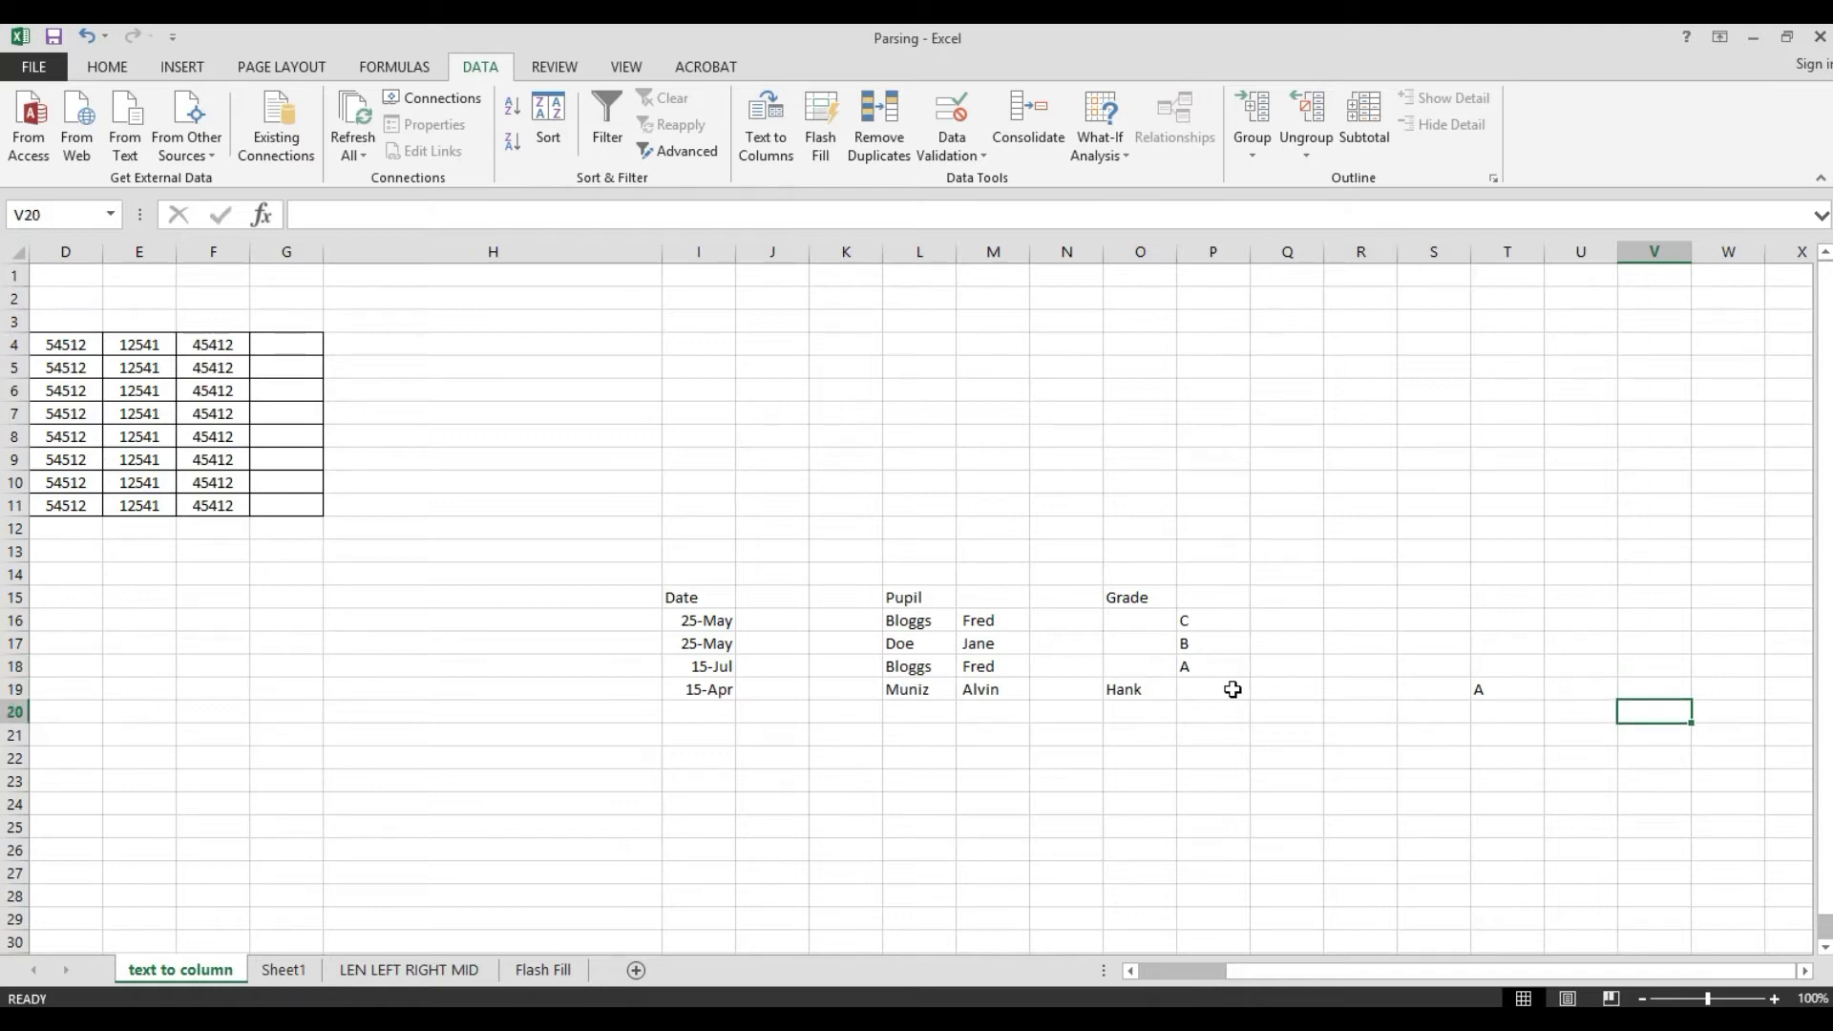
pyautogui.press('Left')
pyautogui.press('Left')
pyautogui.press('Left')
pyautogui.press('Up')
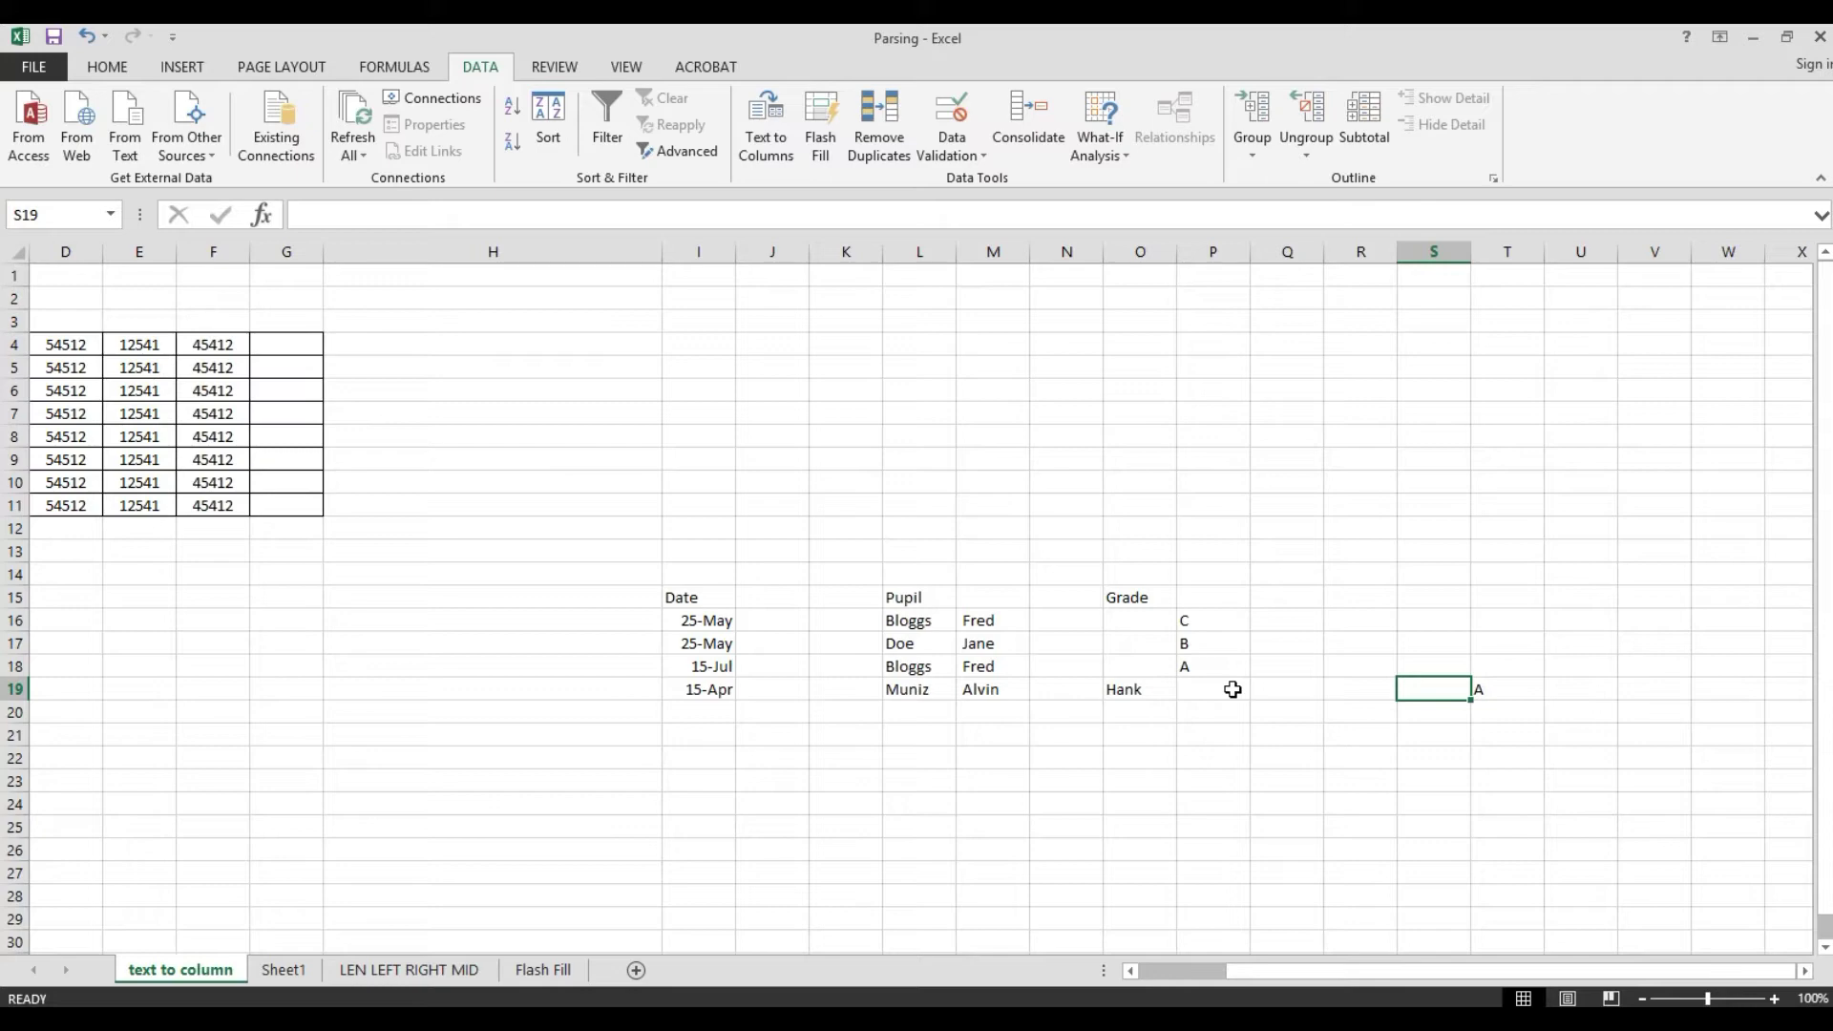
# Undo the comma-and-quote split to restore the quoted rows in H15:H19.
pyautogui.press('Left')
pyautogui.press('Left')
pyautogui.press('Left')
pyautogui.press('Left')
pyautogui.press('Left')
pyautogui.press('Left')
pyautogui.press('Left')
pyautogui.press('Left')
pyautogui.press('Left')
pyautogui.press('Left')
pyautogui.press('Left')
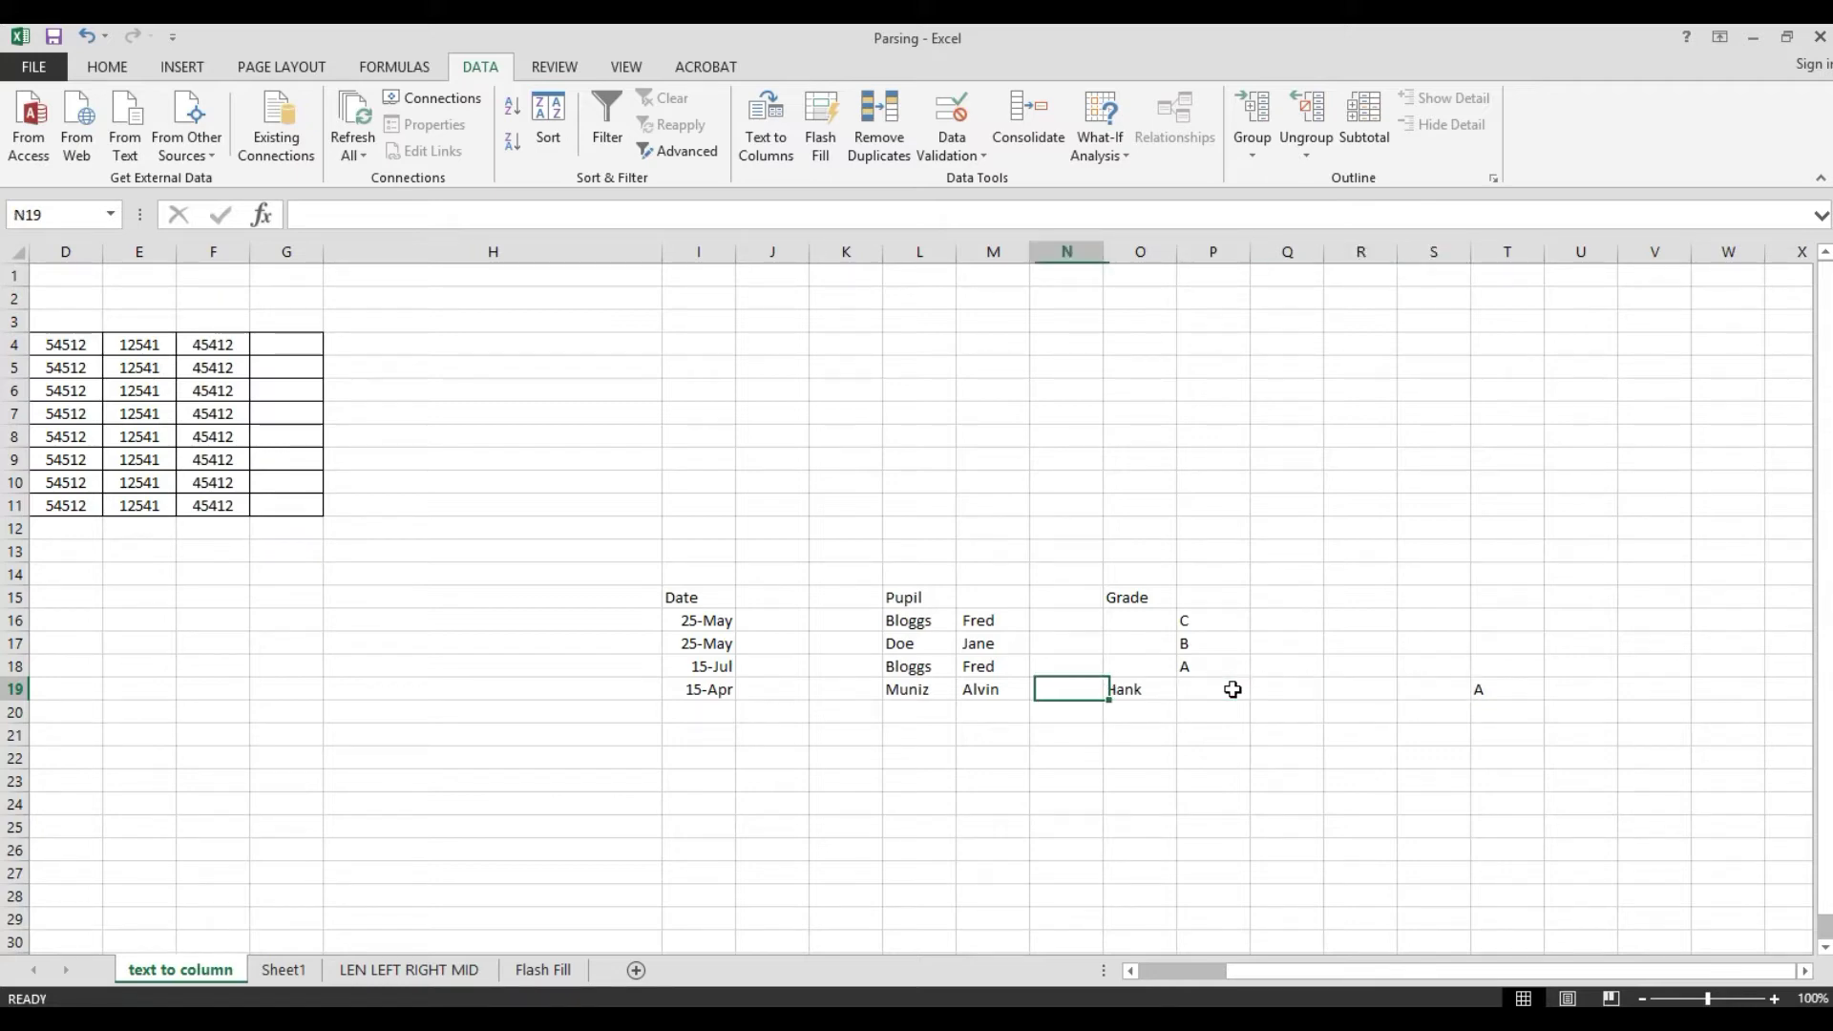
pyautogui.press('Left')
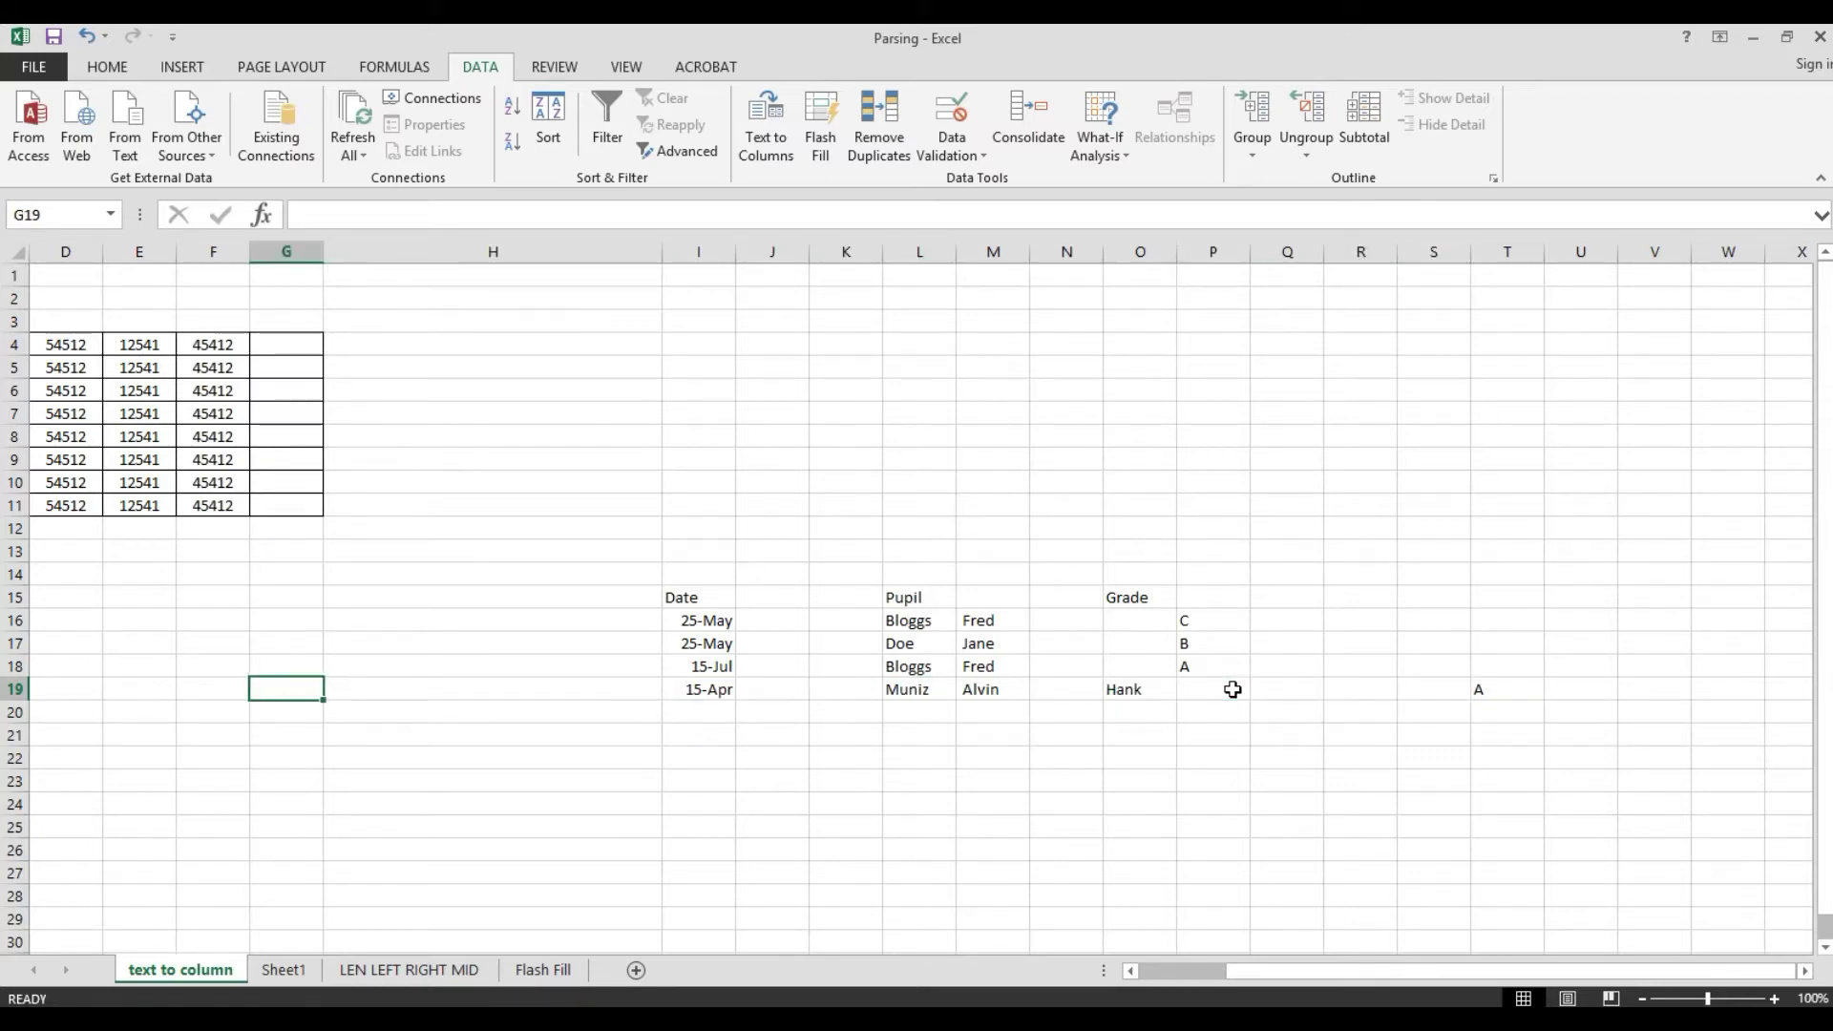
pyautogui.hotkey('ctrl', 'z')
# Check the original text in H15, then move back toward column A.
pyautogui.press('Right')
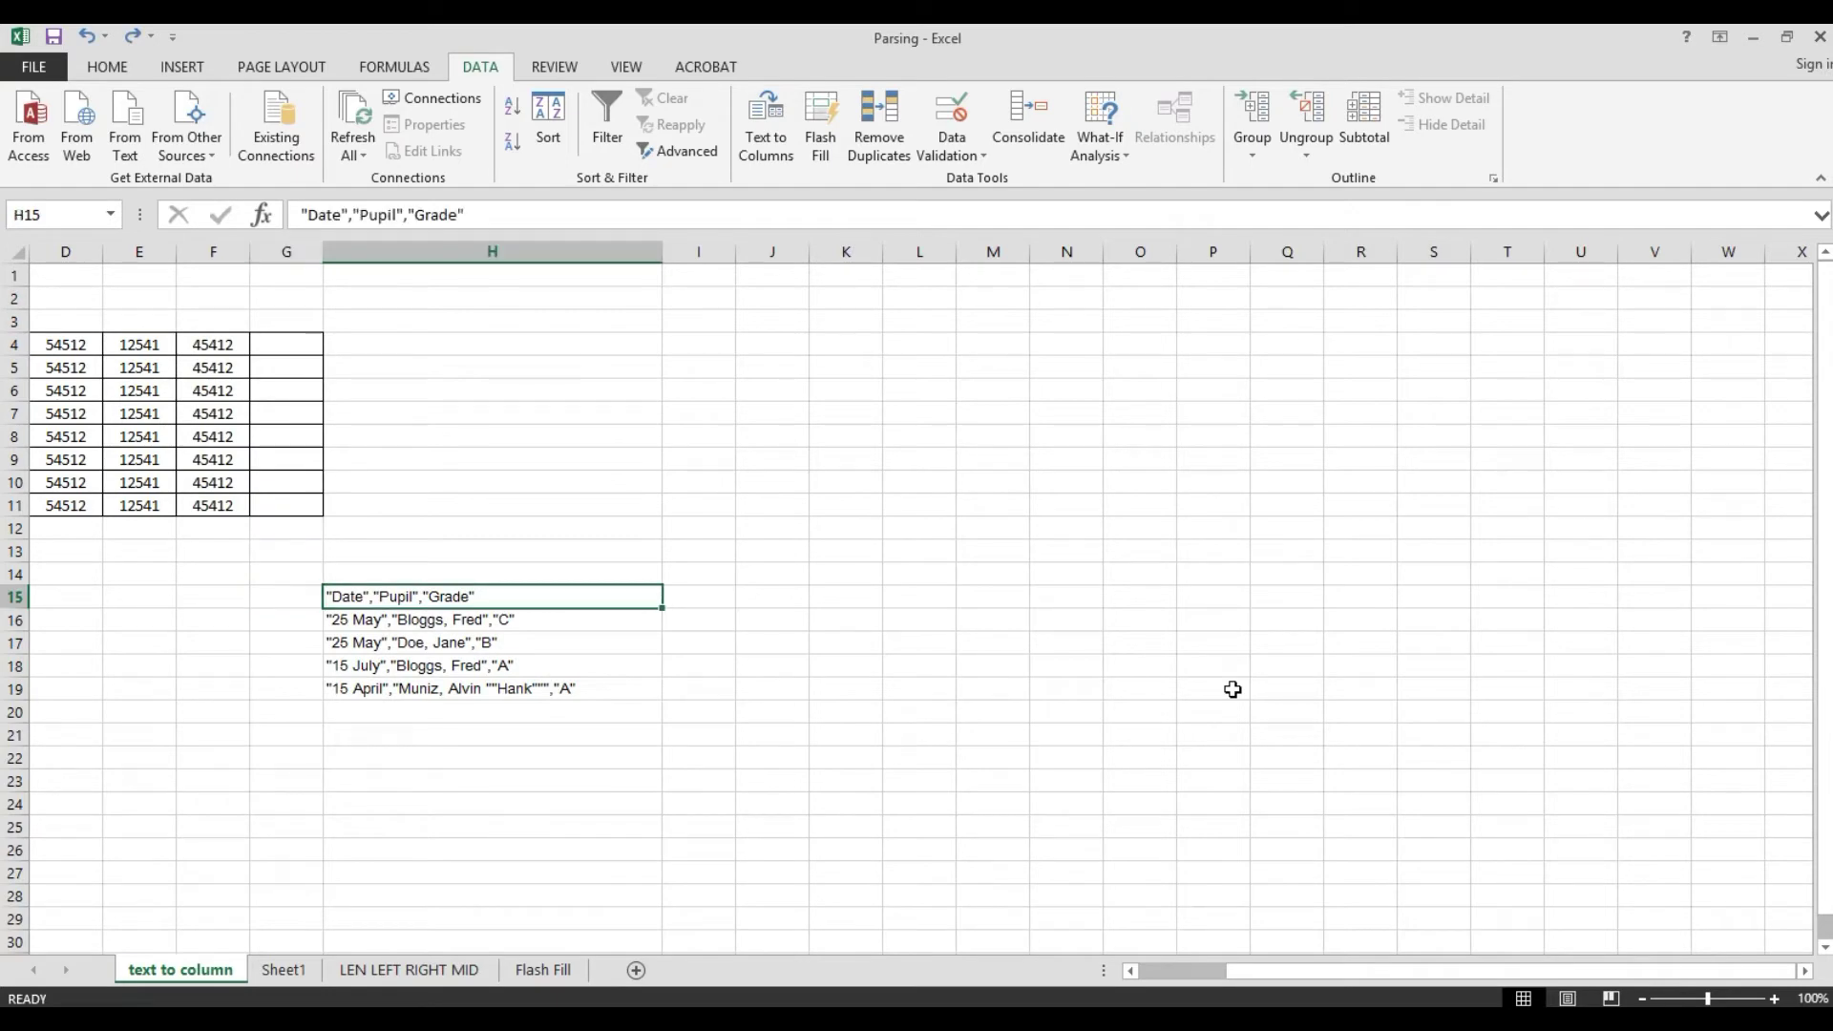
pyautogui.press('Left')
pyautogui.press('Left')
pyautogui.press('Left')
pyautogui.press('Left')
pyautogui.press('Left')
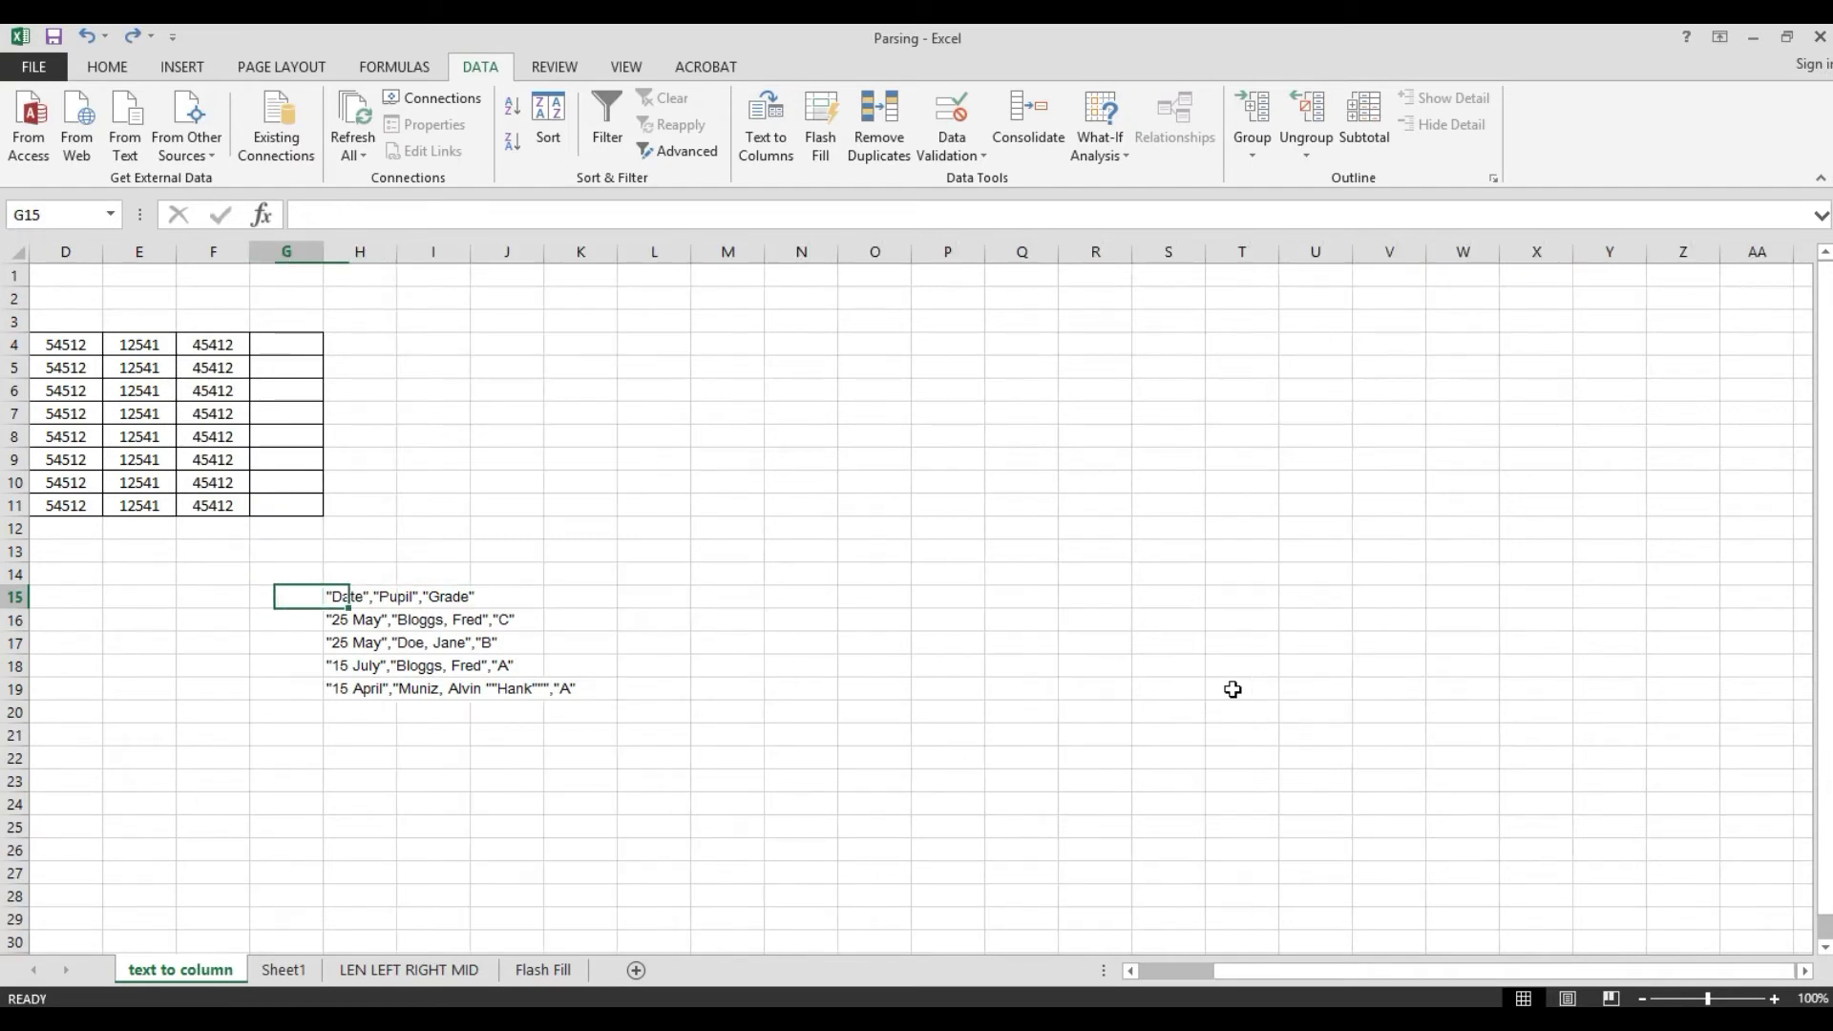
pyautogui.press('Left')
pyautogui.press('Left')
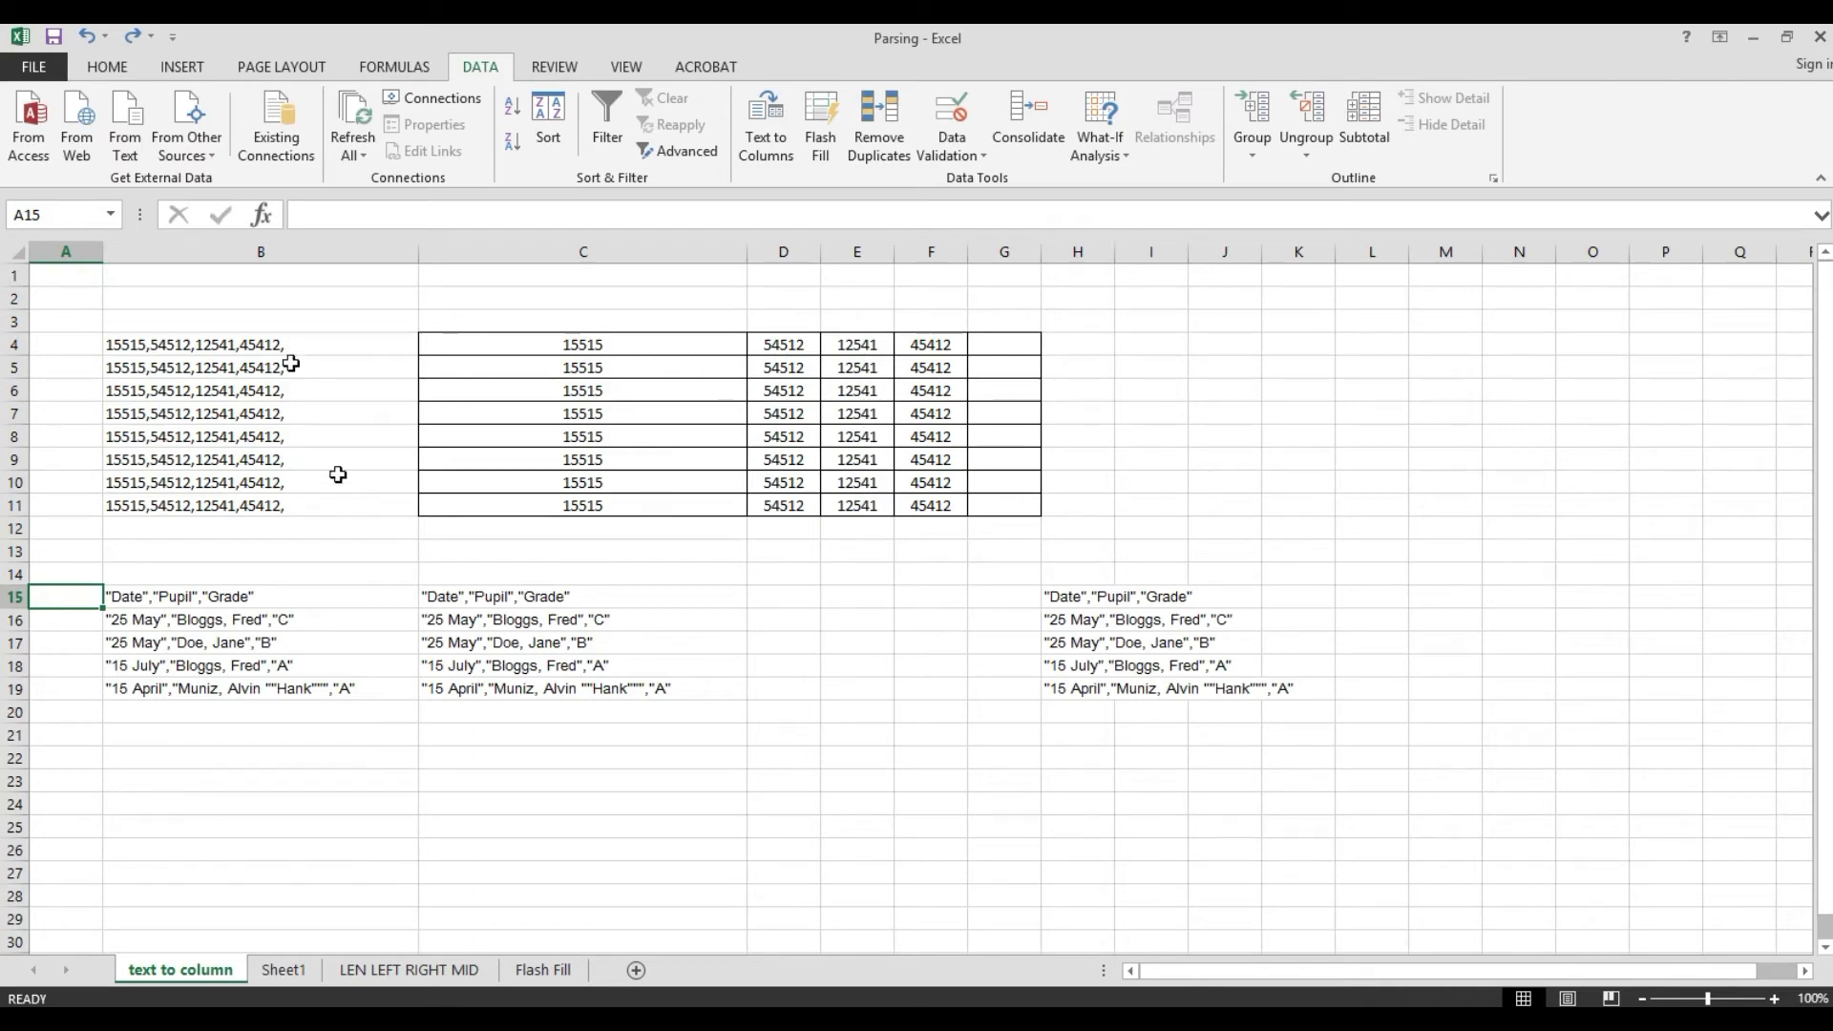
# Select the number strings in B4:B11 and narrow column B to about 29.57 characters.
pyautogui.moveTo(218, 342); pyautogui.dragTo(206, 506)
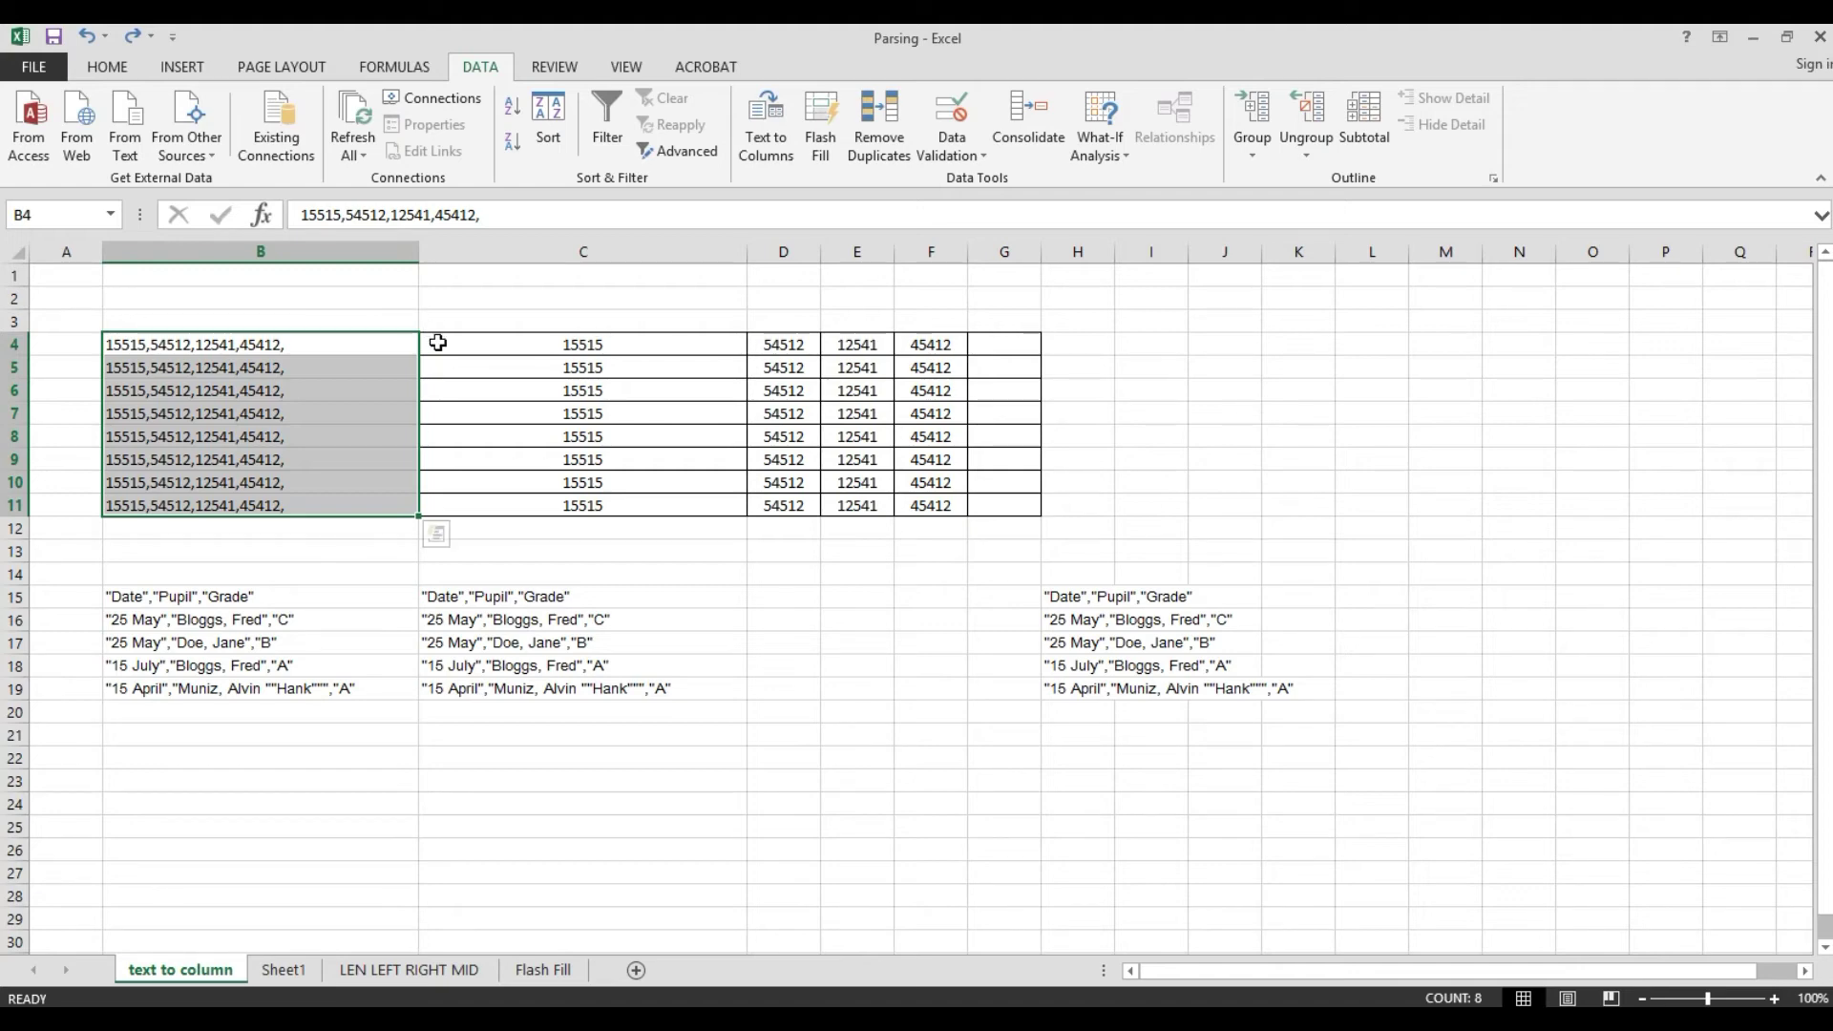
pyautogui.moveTo(418, 248); pyautogui.dragTo(347, 248)
pyautogui.click(660, 458)
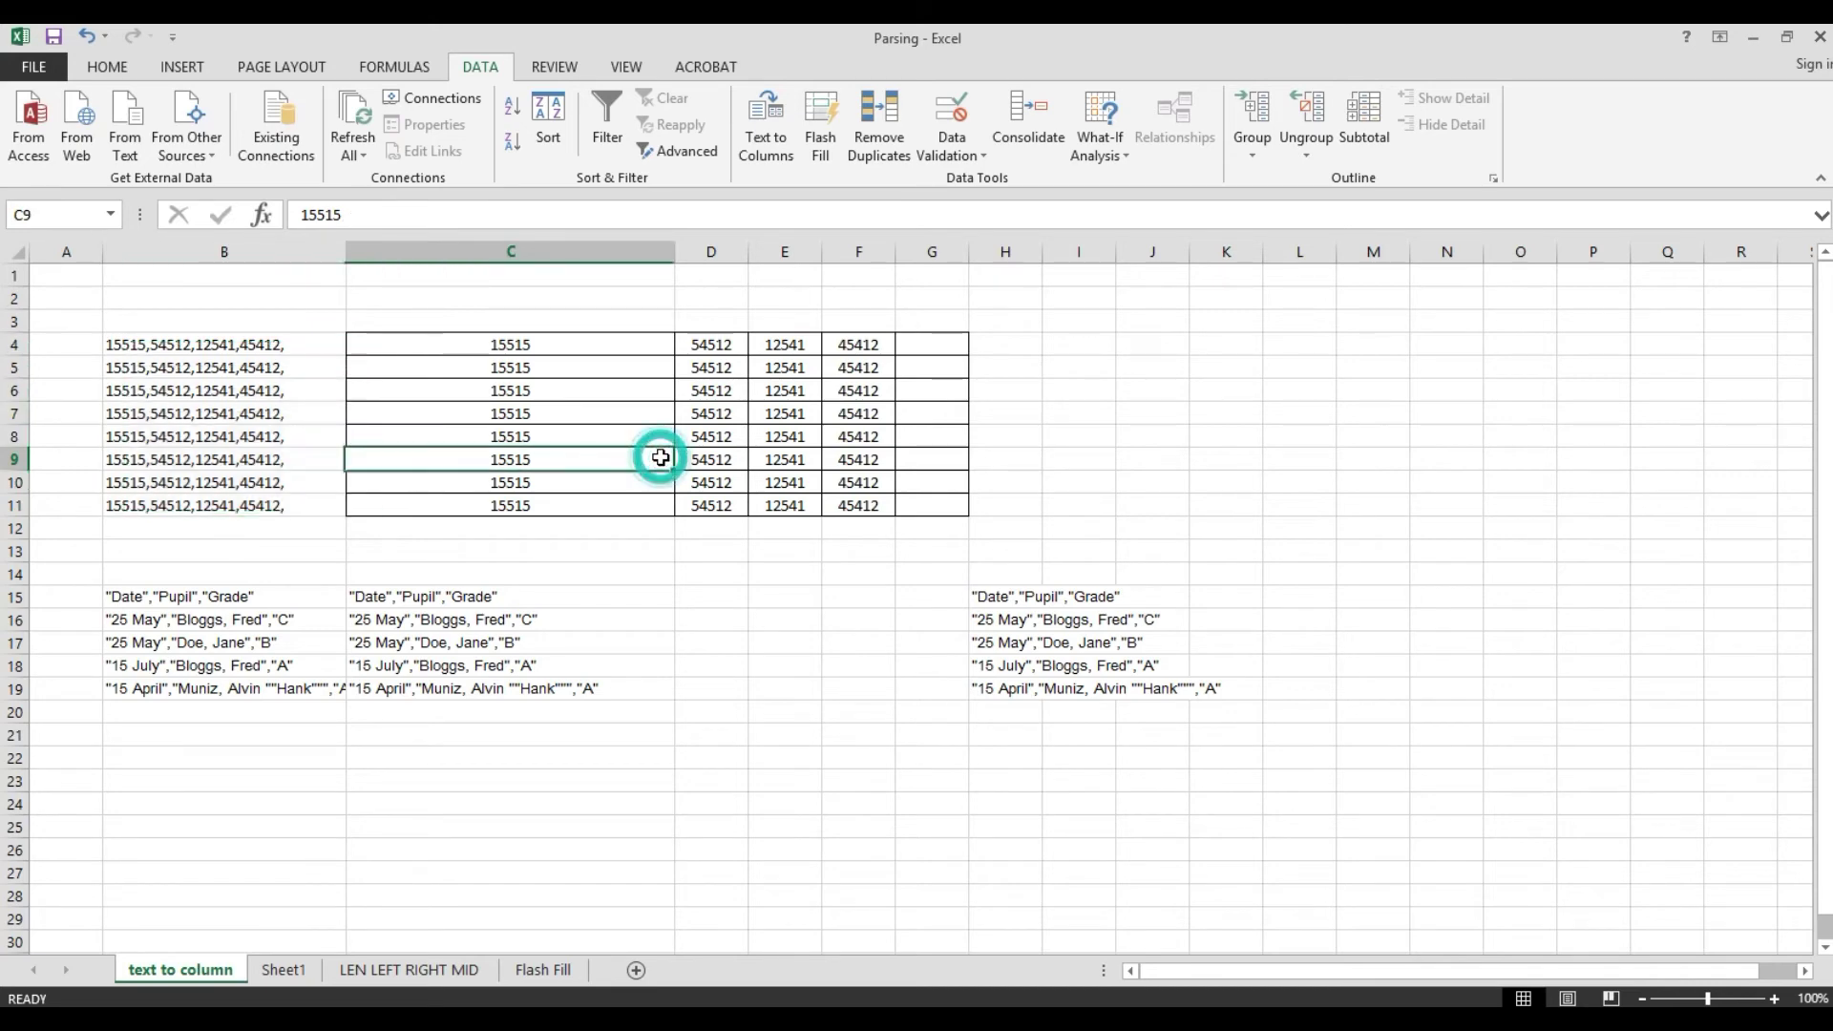